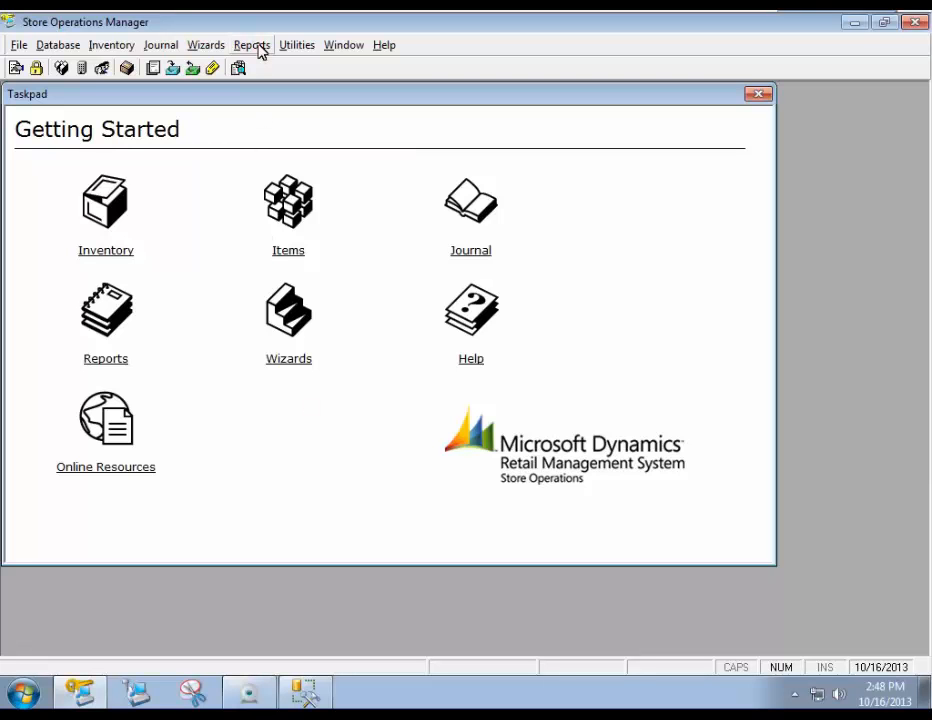
Step: Open the Detailed Sales report from the sales reports
left_click(259, 50)
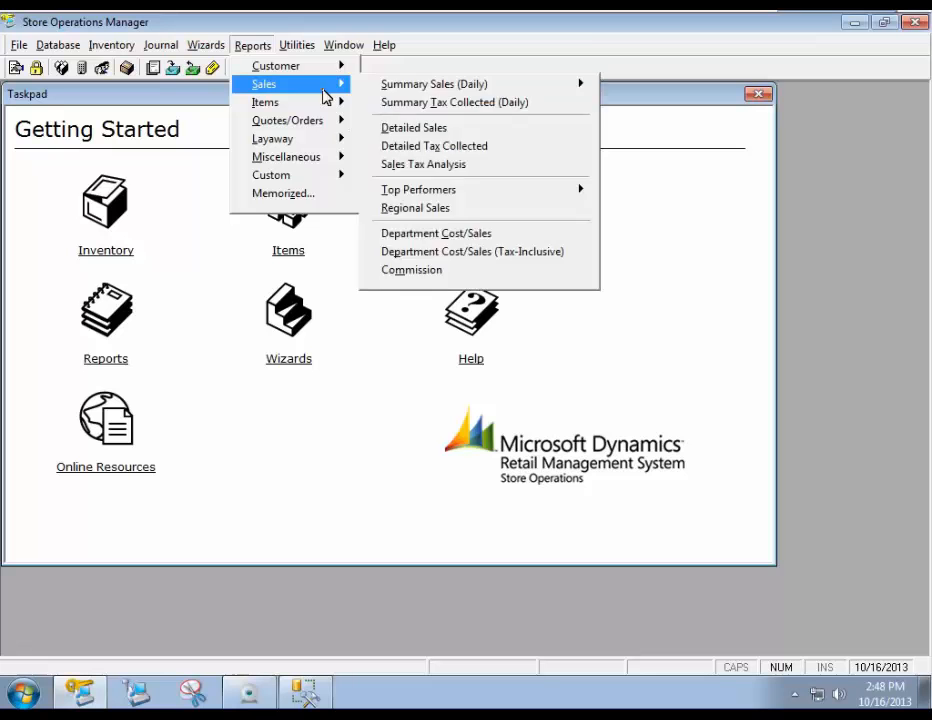
mouse_move(333, 87)
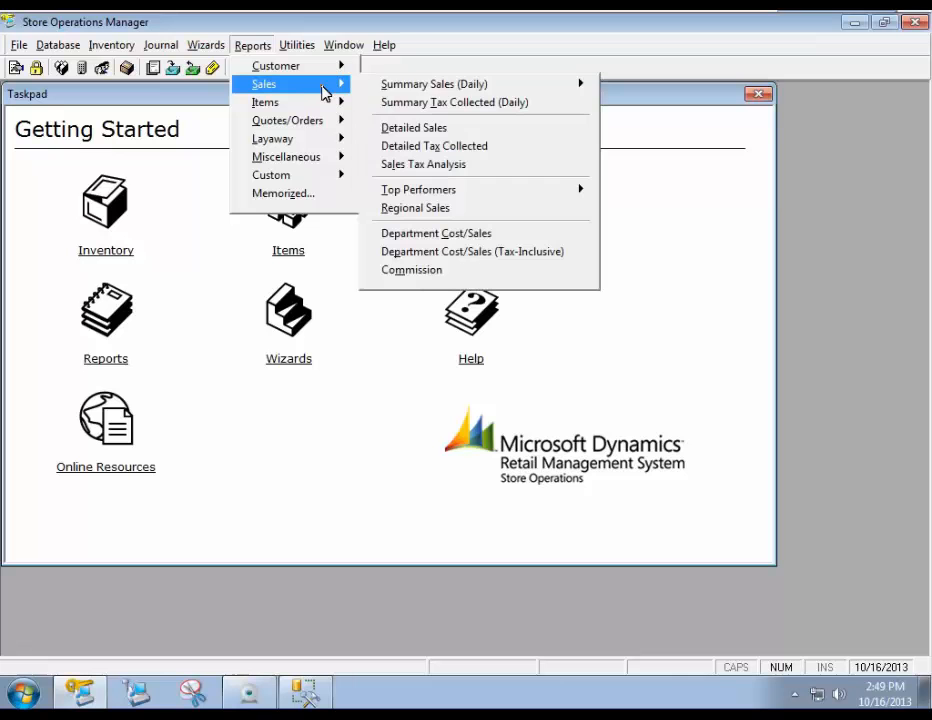
left_click(444, 127)
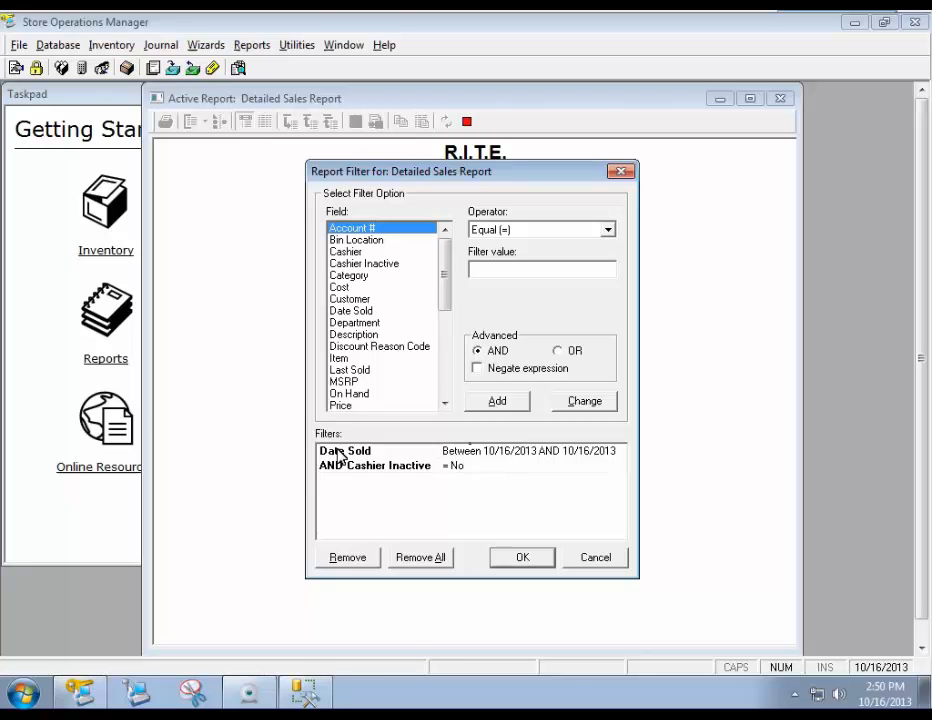
Step: Examine the default Date Sold and Cashier Inactive filters and the options offered by fields such as Category and On Hand
left_click(545, 453)
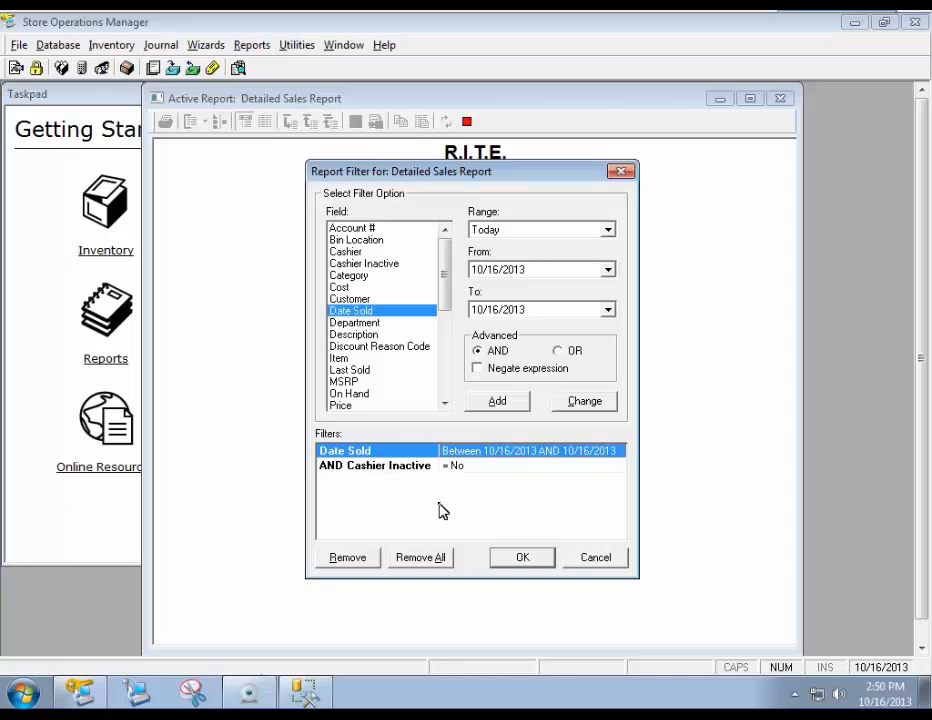
left_click(460, 466)
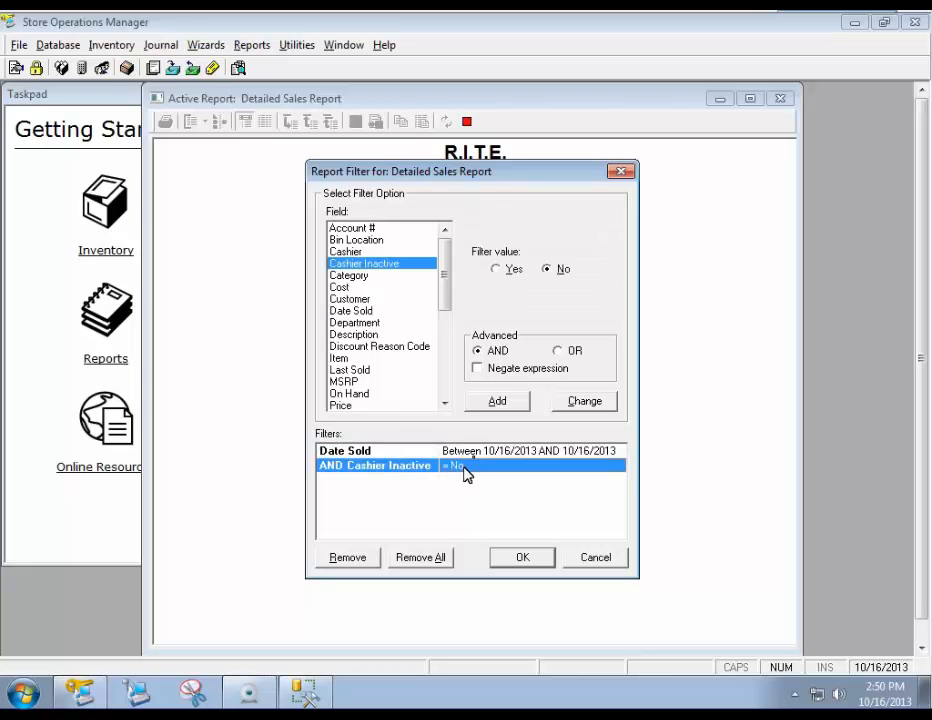
left_click(497, 451)
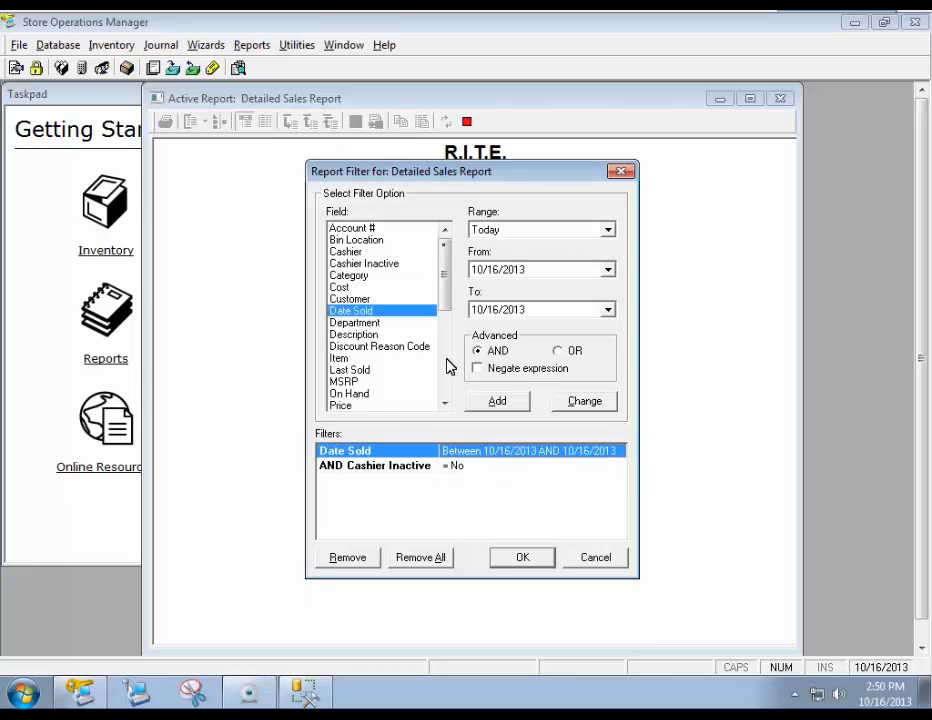
left_click(399, 230)
left_click(389, 276)
left_click(380, 347)
left_click(370, 394)
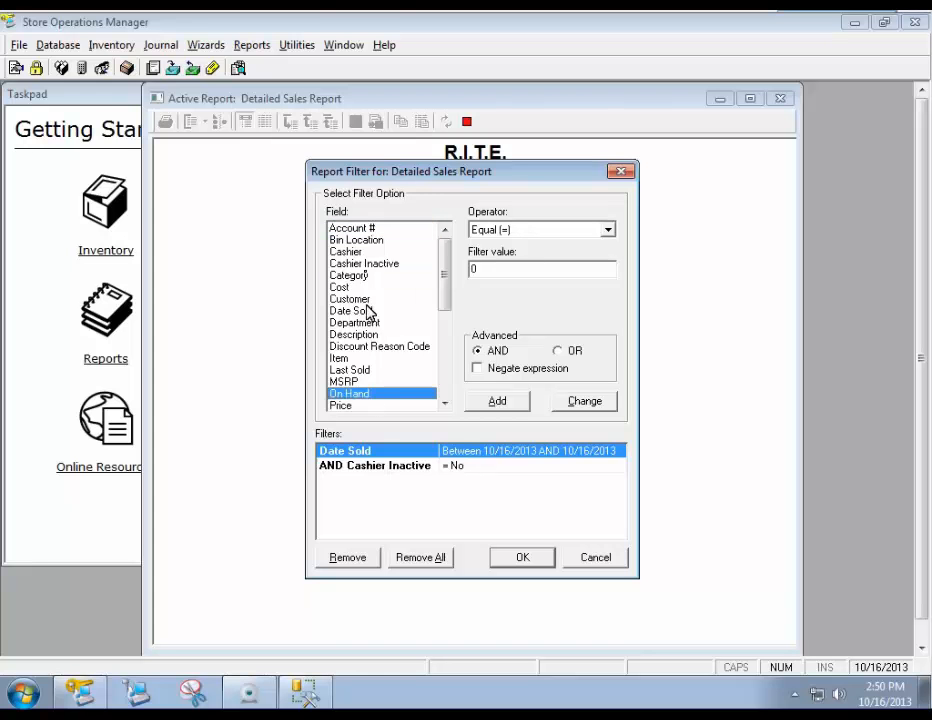
left_click(368, 275)
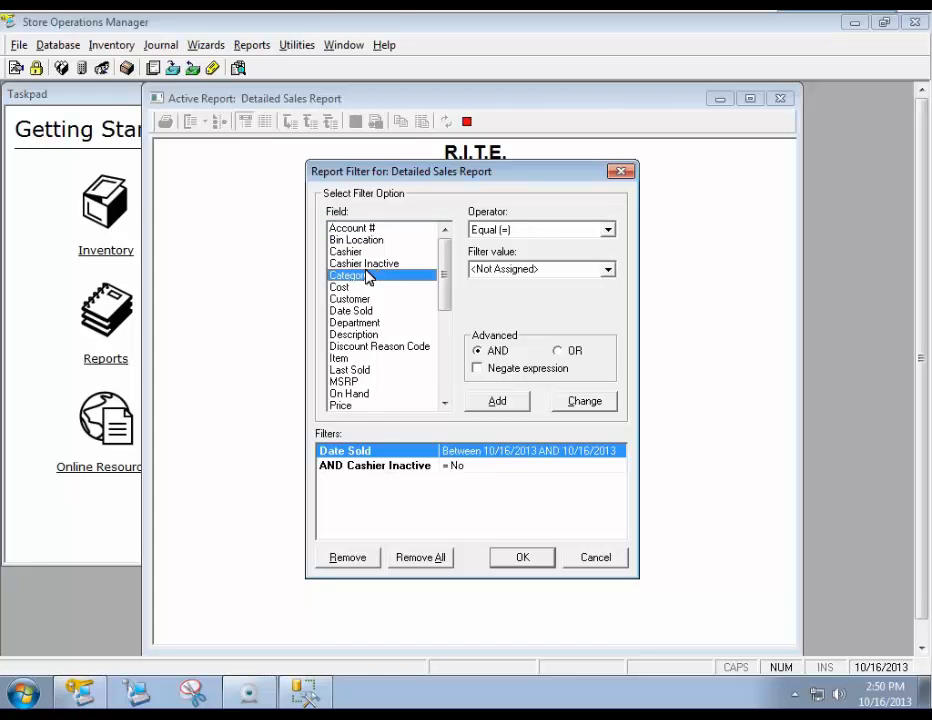
left_click(464, 469)
Step: Change the Date Sold filter so that its range starts on 10/1/2013
left_click(492, 455)
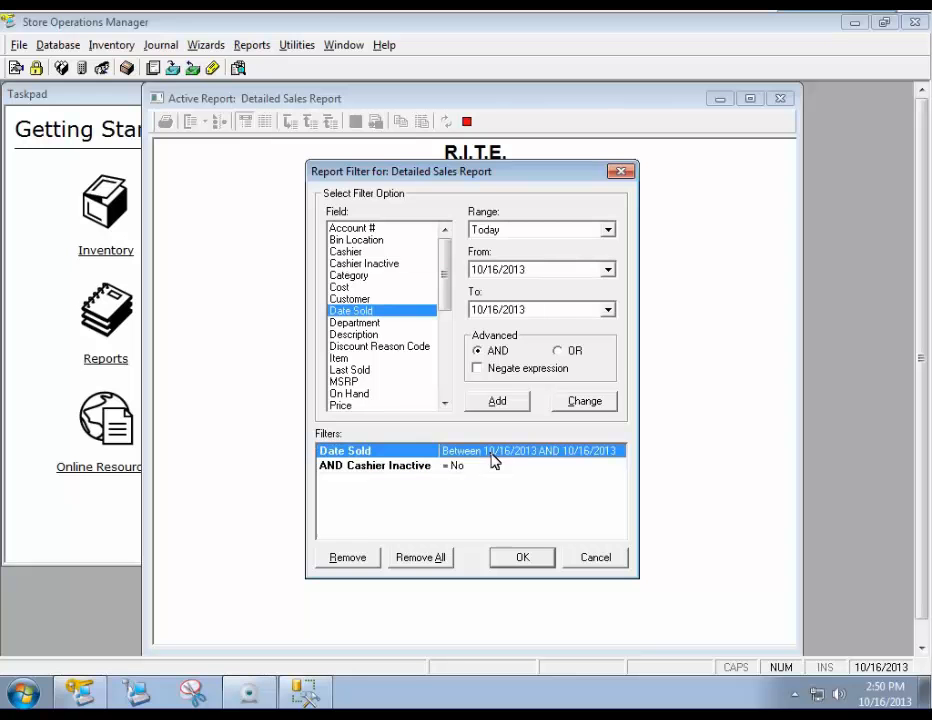
left_click(609, 270)
left_click(526, 329)
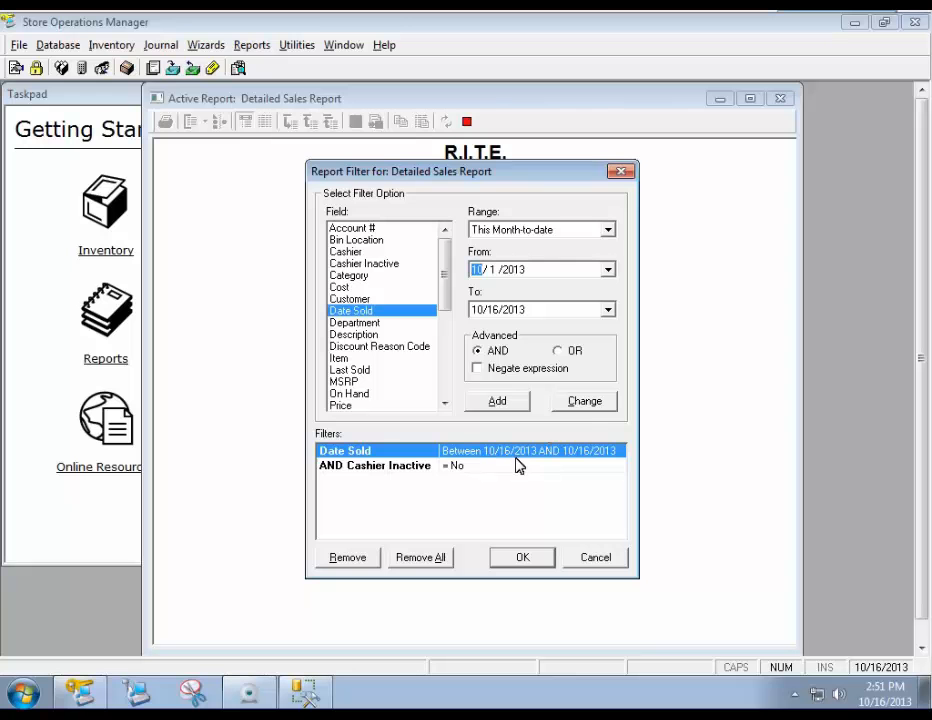
left_click(589, 404)
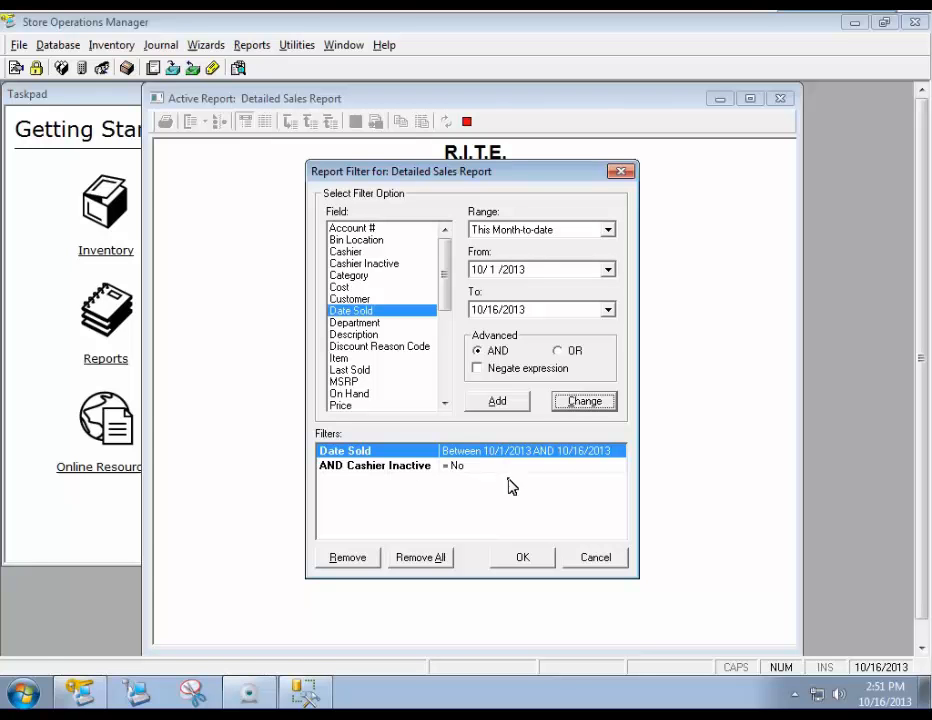
Step: Set the Date Sold filter's start date to 10/1/2012 and generate the report
left_click(515, 270)
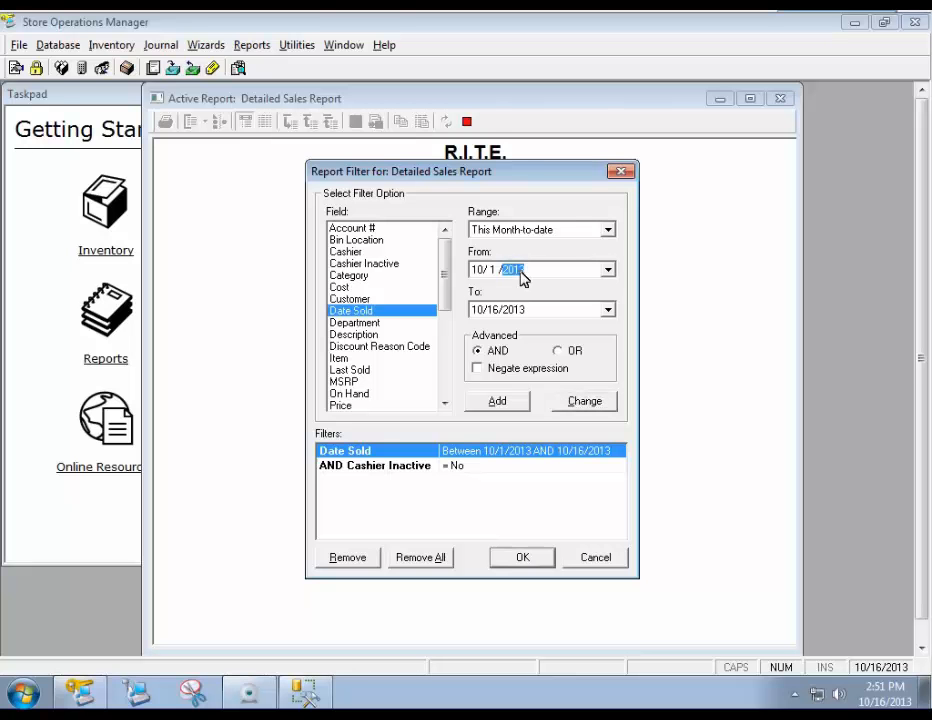
key("Down")
left_click(598, 404)
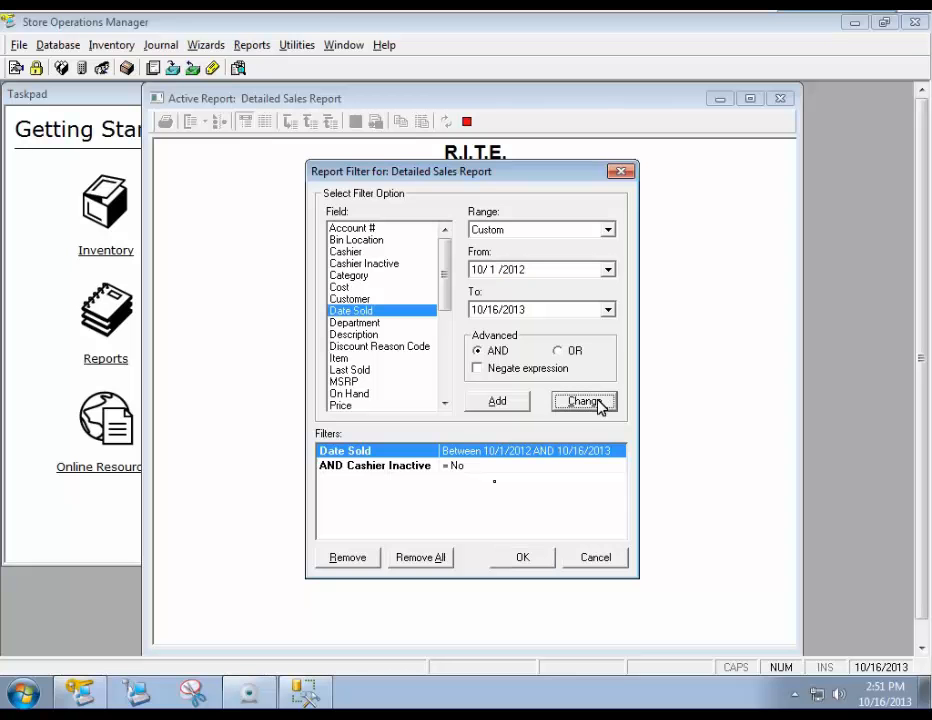
left_click(528, 563)
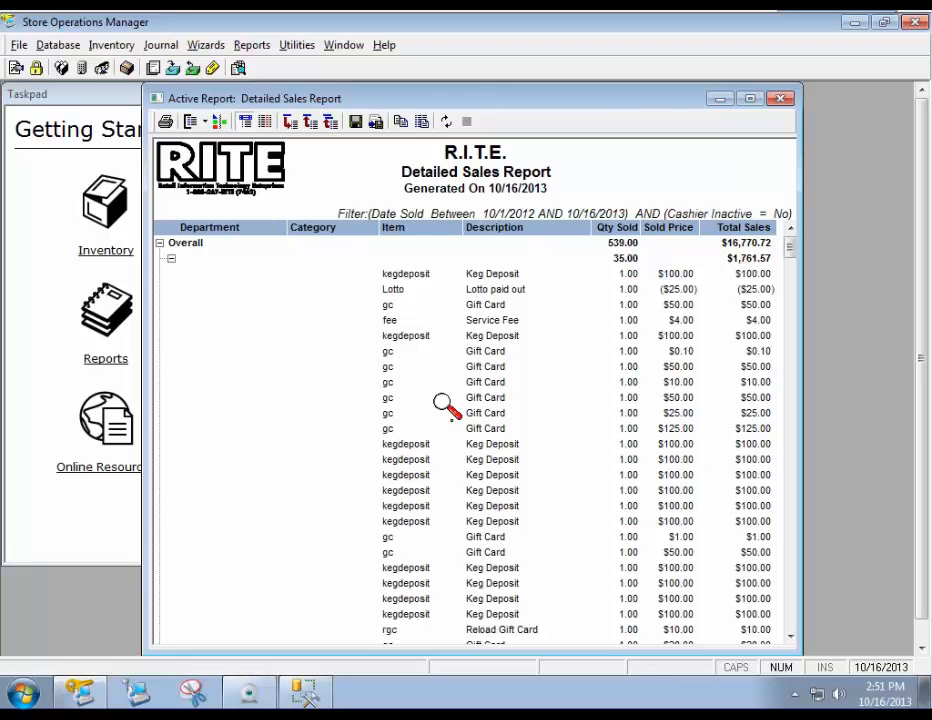
Step: Look through the item lines of the departments in the Detailed Sales Report and return to its beginning
left_click(474, 397)
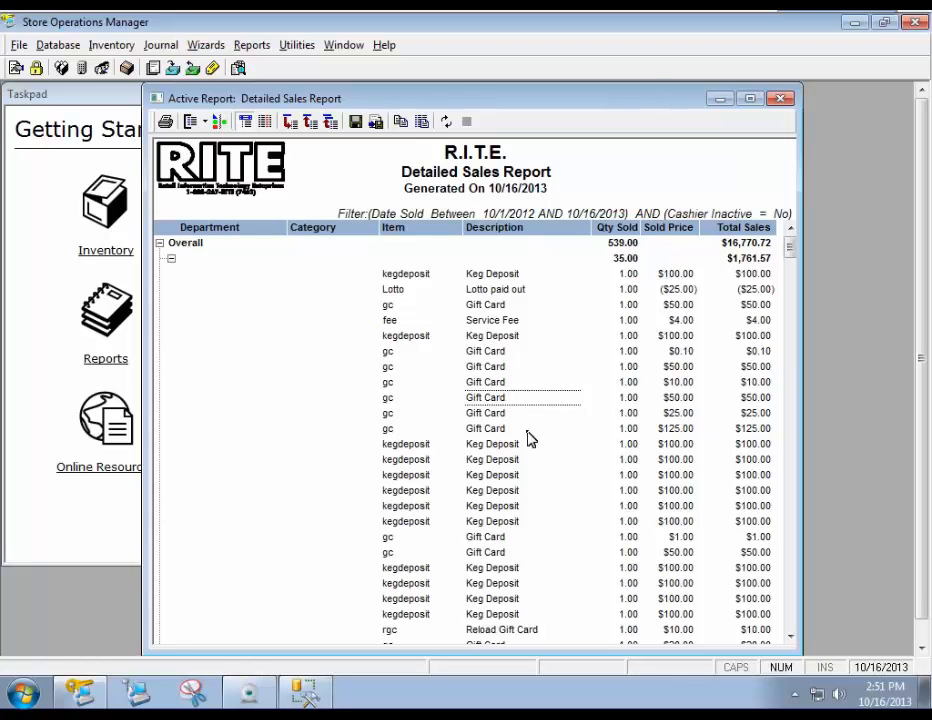
left_click(517, 425)
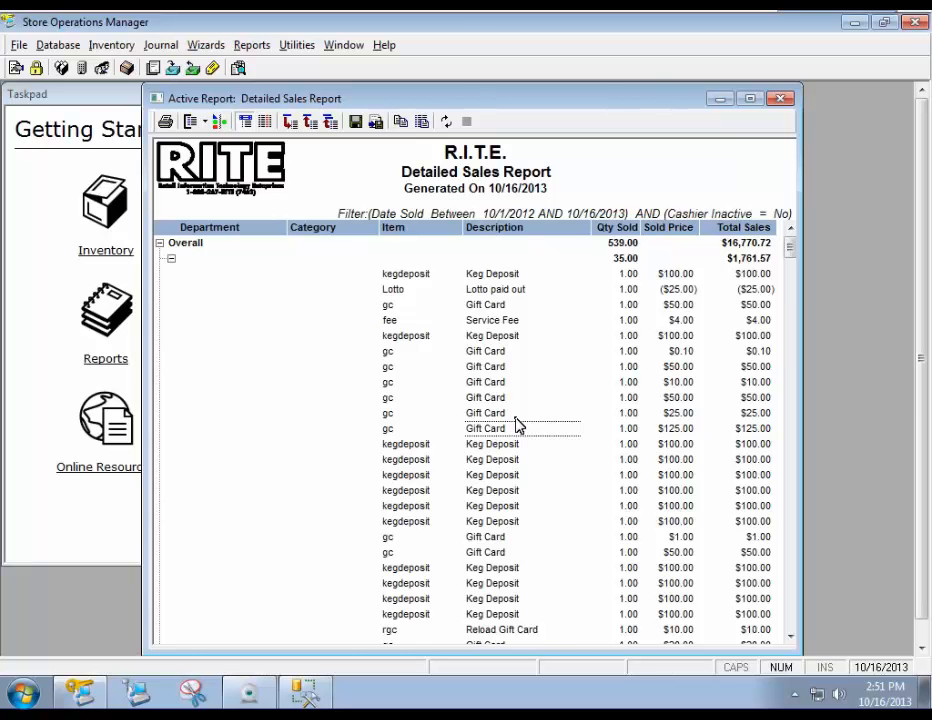
left_click(792, 337)
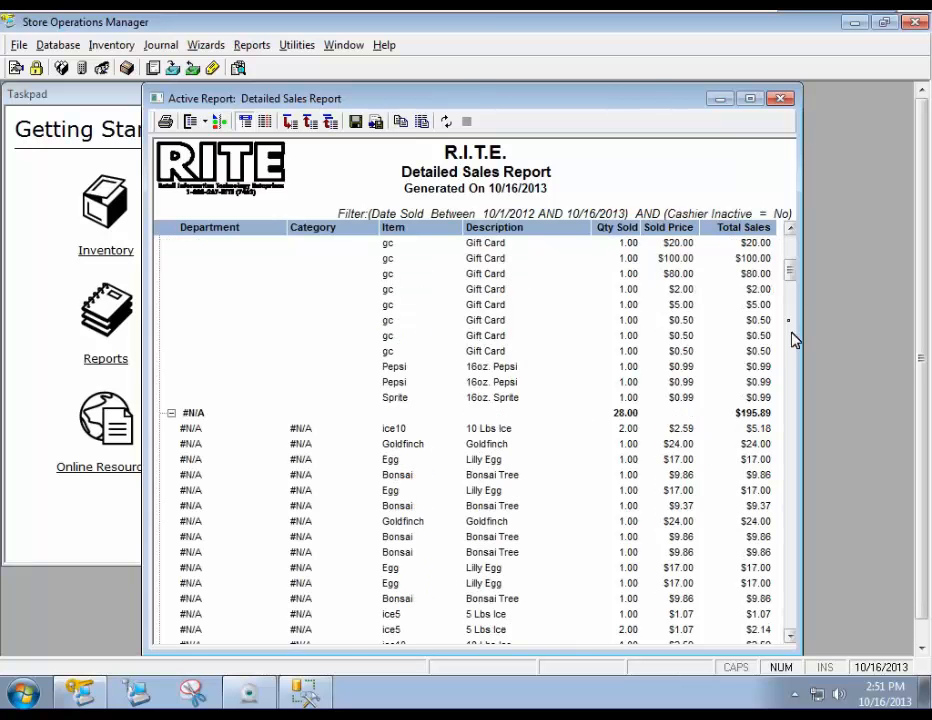
left_click(792, 337)
left_click_drag(790, 304, 790, 355)
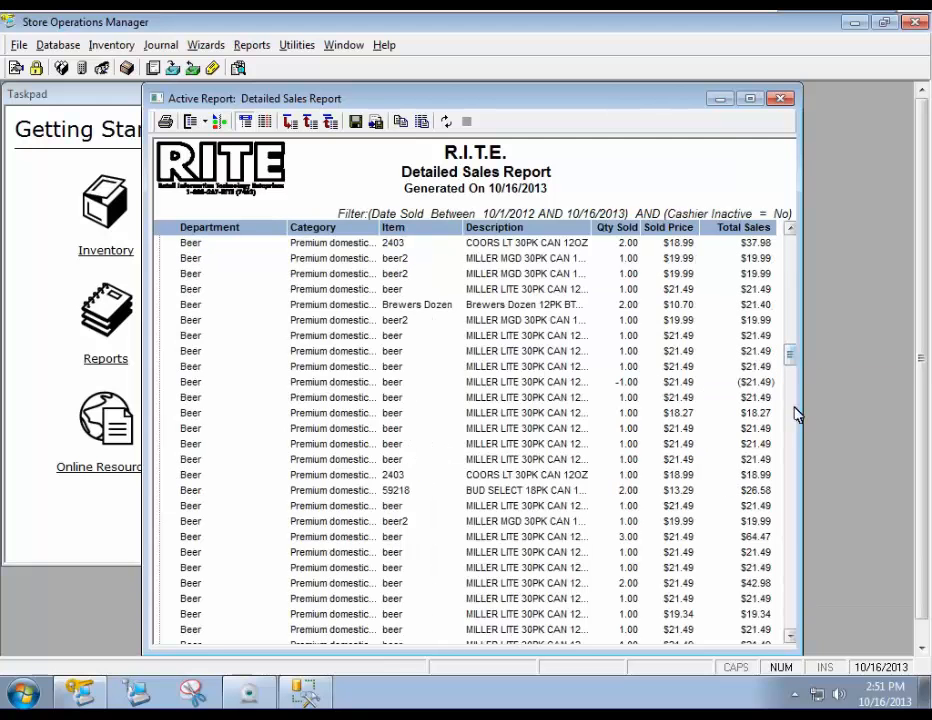
left_click(793, 412)
left_click(793, 434)
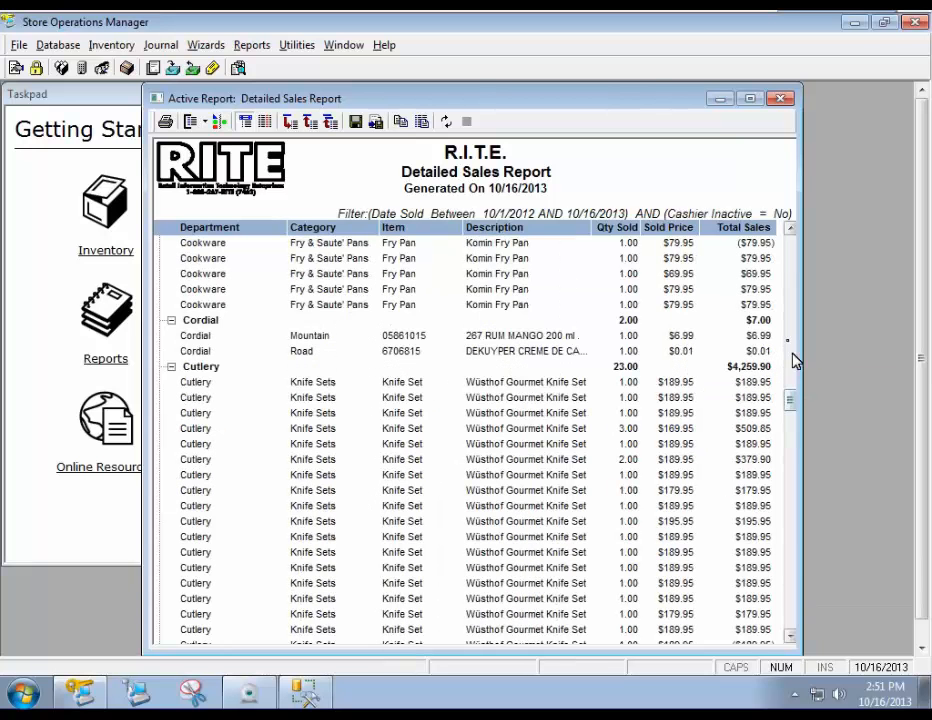
left_click(789, 339)
left_click(791, 312)
left_click_drag(790, 360, 786, 245)
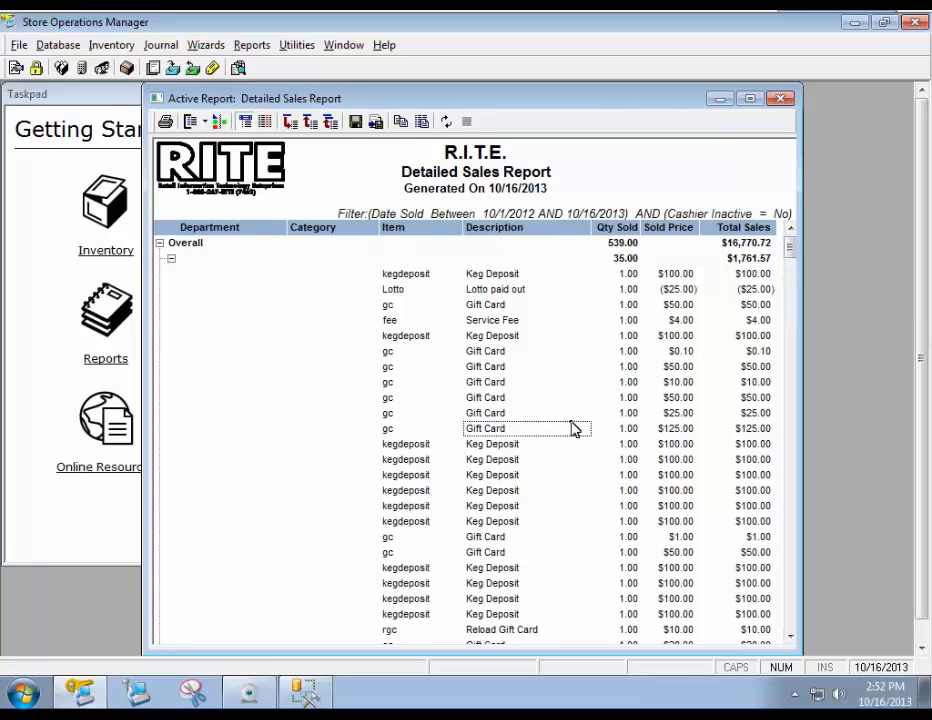
Step: Collapse all groups in the report and group it by the first 2 columns
left_click(334, 124)
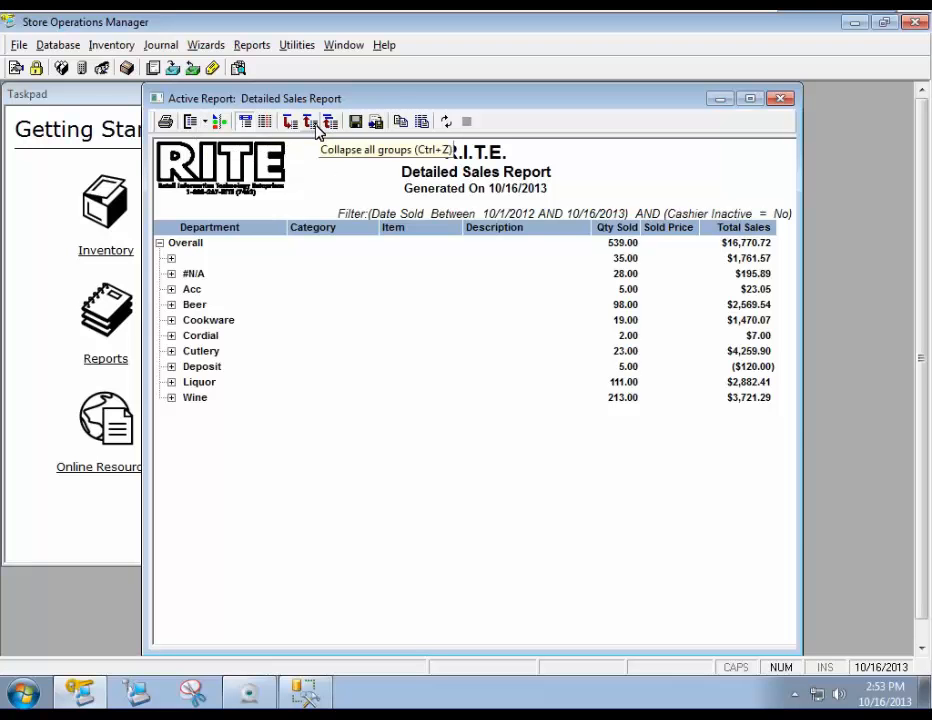
left_click(206, 128)
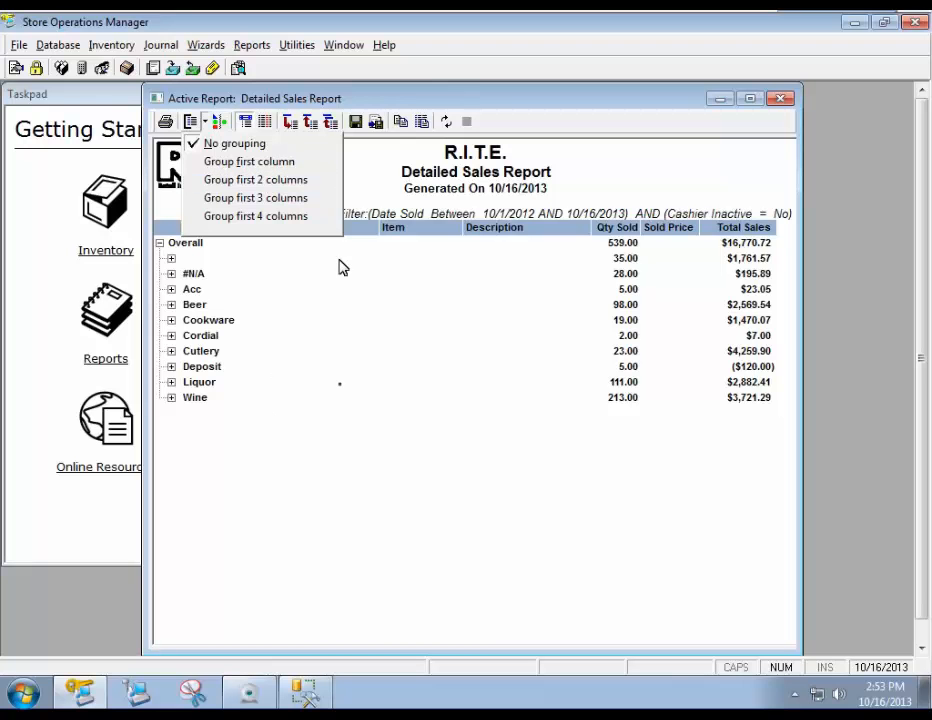
left_click(306, 181)
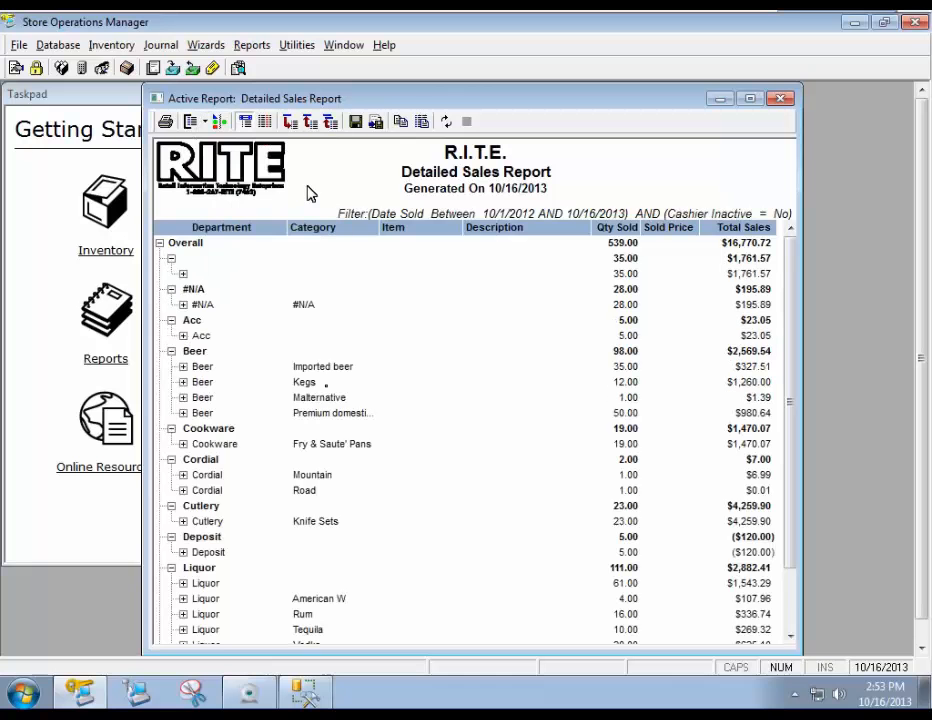
Step: Examine the quantity sold and total sales of the premium domestic category and of the whole Beer department
scroll(553, 440, "down", 1)
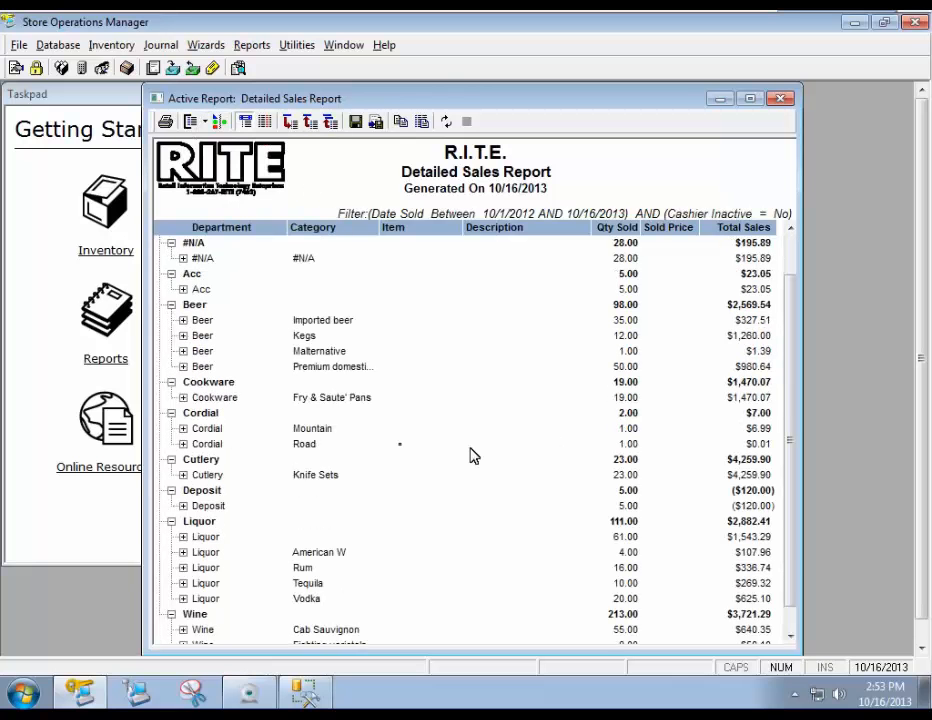
left_click(321, 355)
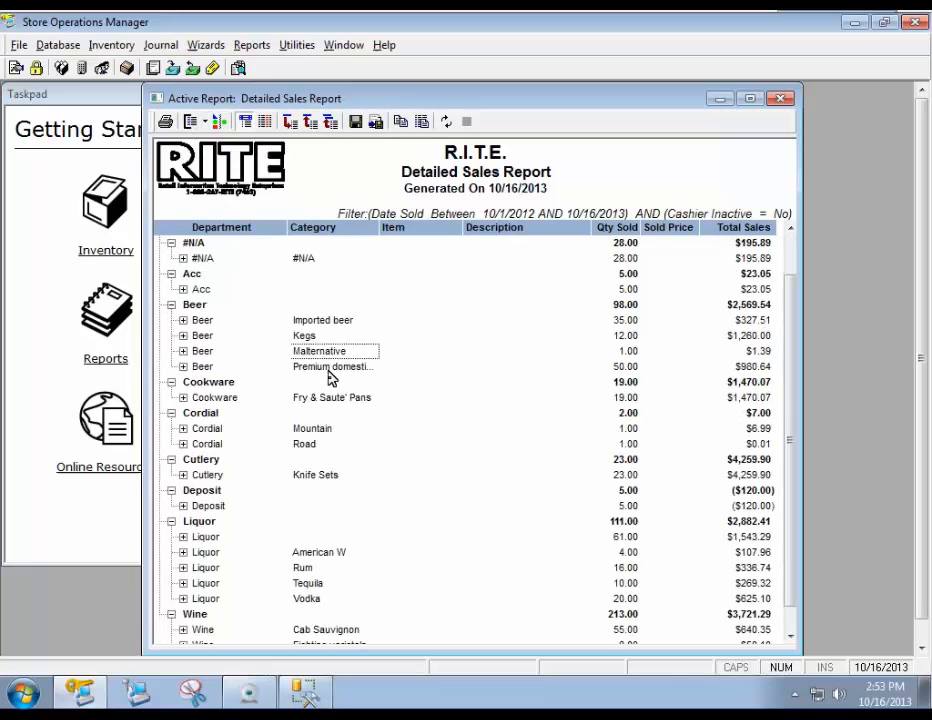
left_click(332, 372)
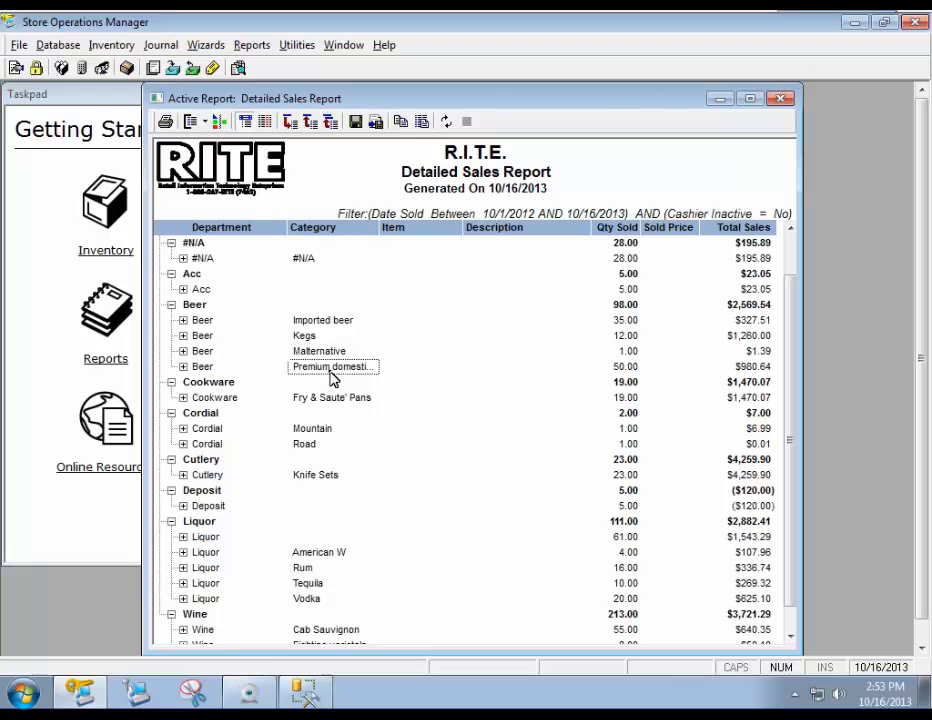
left_click(624, 368)
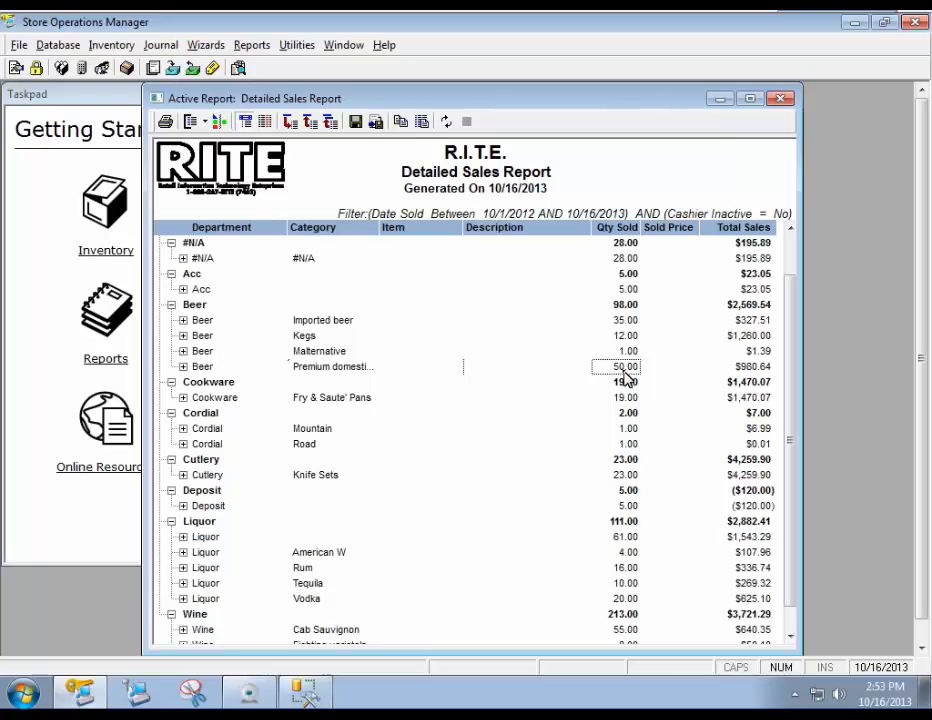
key("Right")
key("Right")
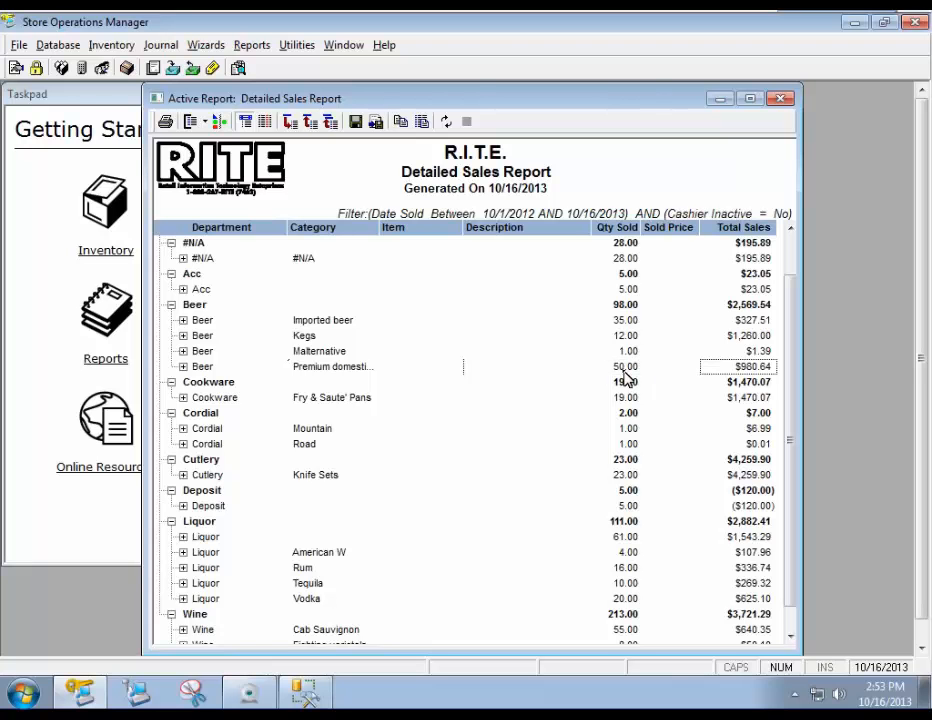
key("Left")
key("Left")
key("Left")
key("Left")
key("Up")
key("Up")
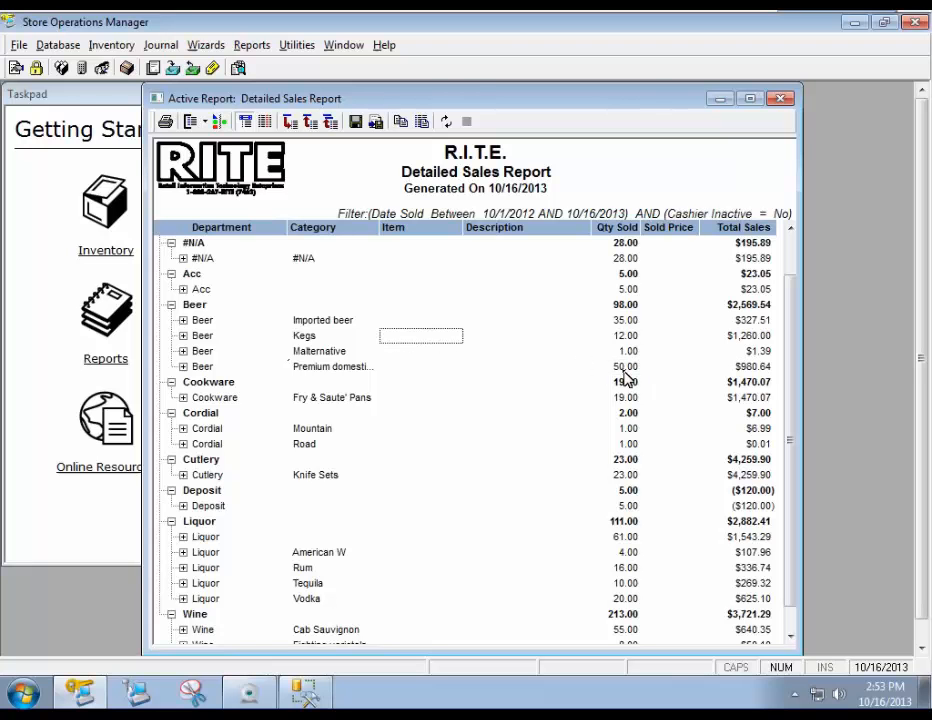
key("Up")
key("Up")
key("Left")
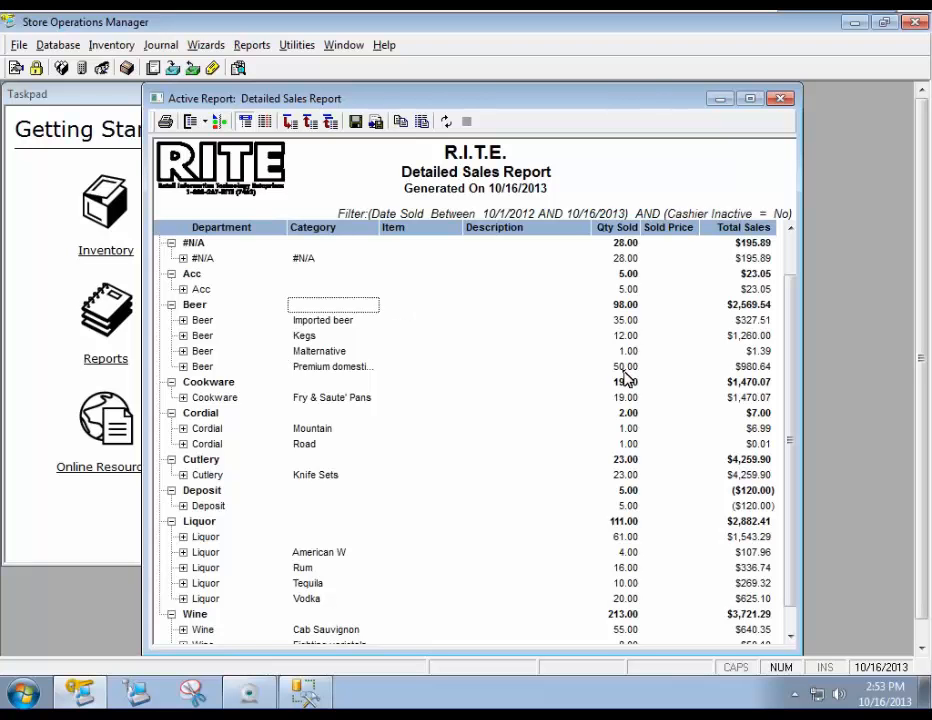
left_click(734, 309)
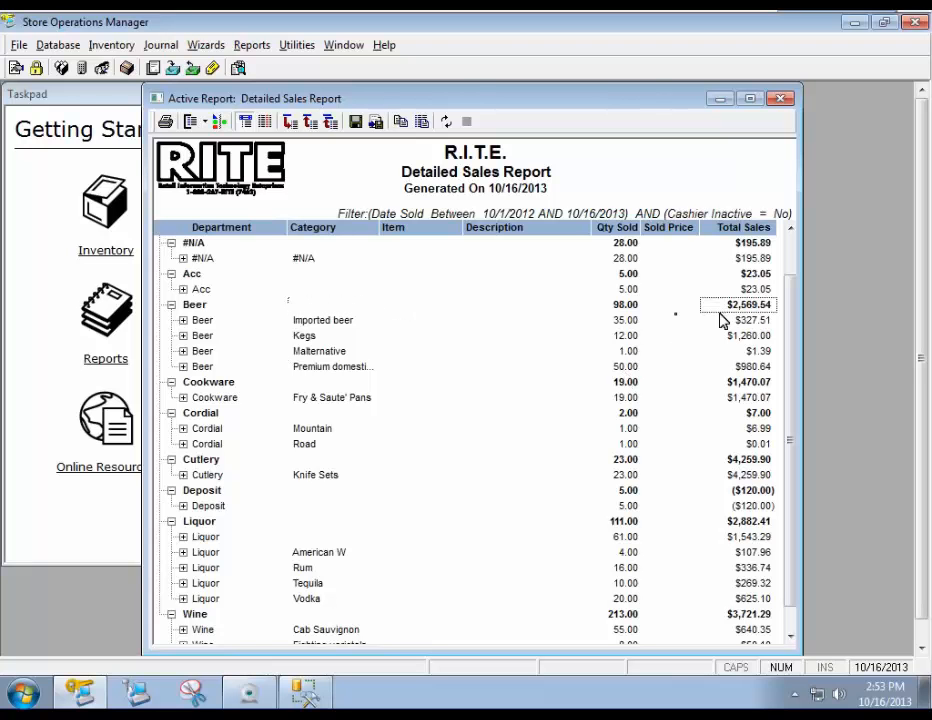
left_click(629, 310)
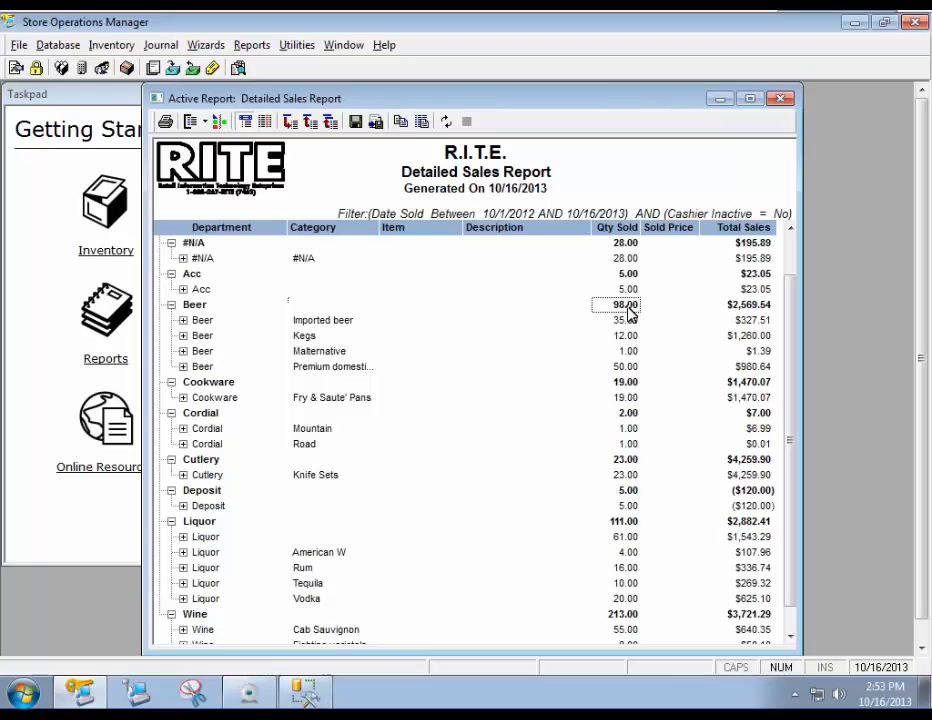
Step: Check the Kegs category's quantity and total sales, and expand it to list its individual sales
left_click(628, 336)
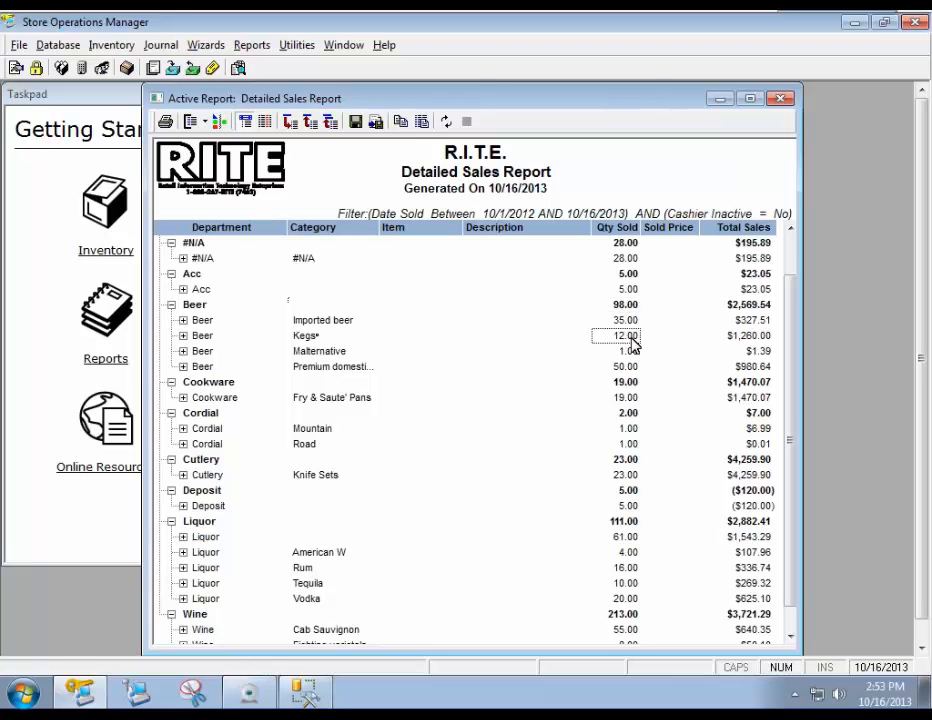
left_click(760, 341)
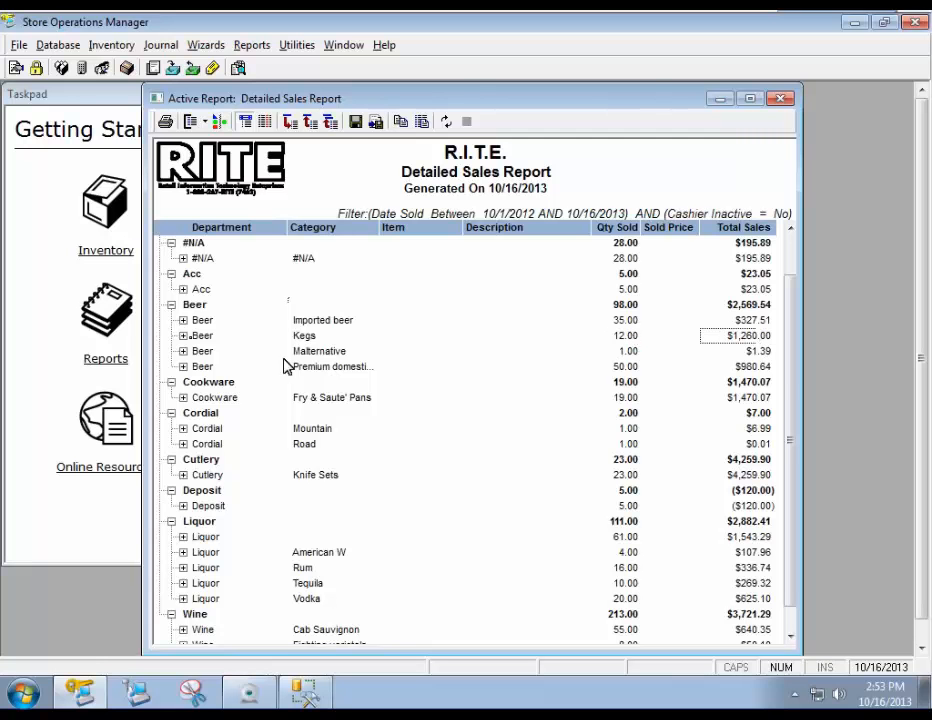
left_click(184, 336)
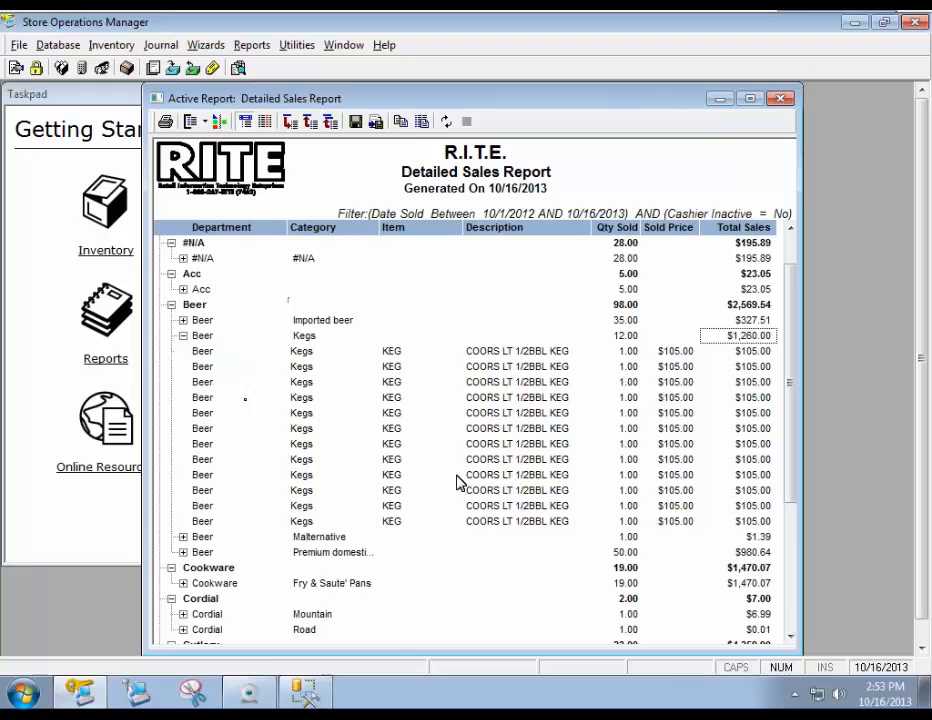
Step: Collapse the Kegs category, expand the group without a department, and look through its items down to 16oz. Pepsi
left_click(183, 335)
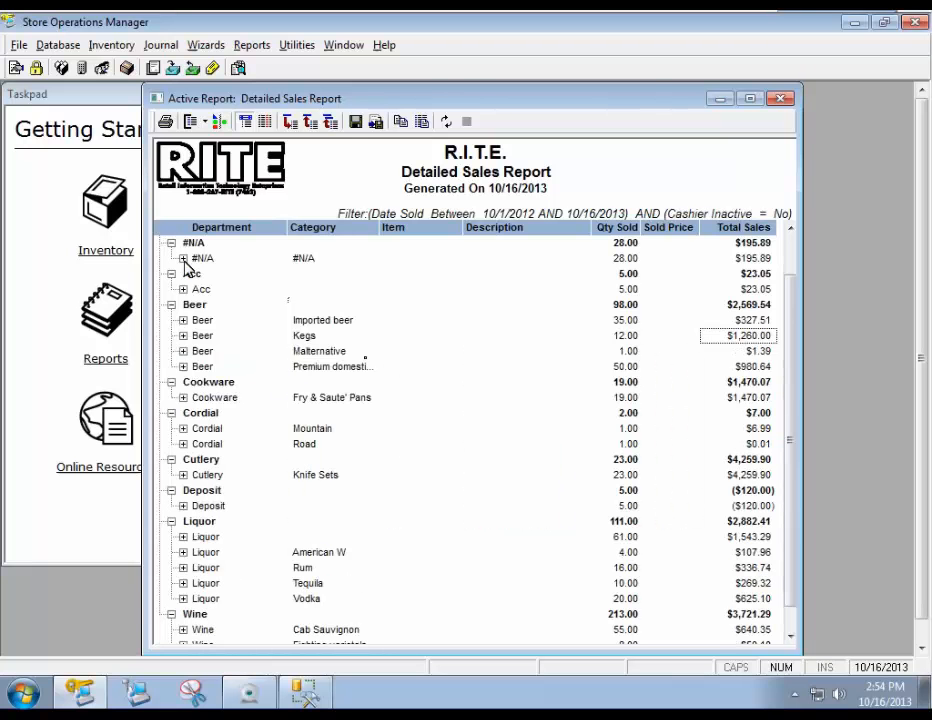
scroll(185, 265, "up", 1)
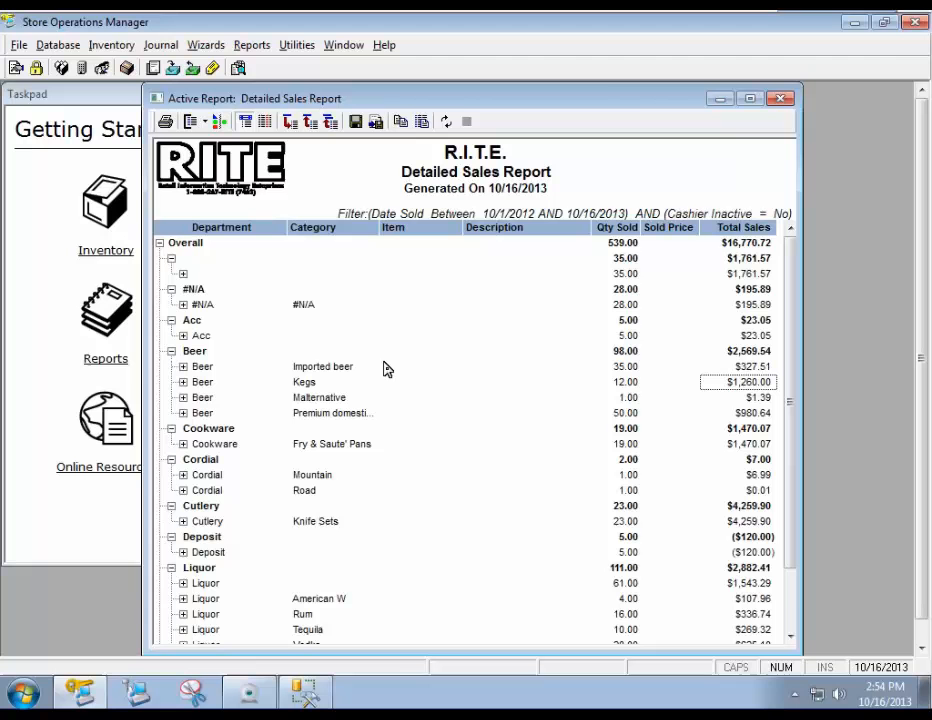
left_click(182, 273)
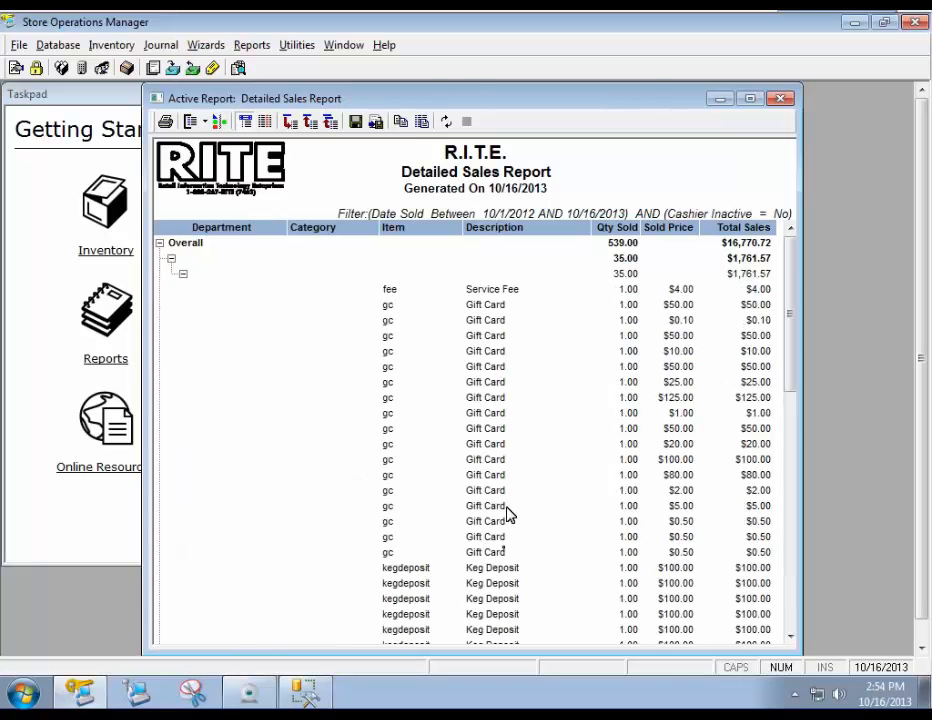
scroll(500, 568, "down", 3)
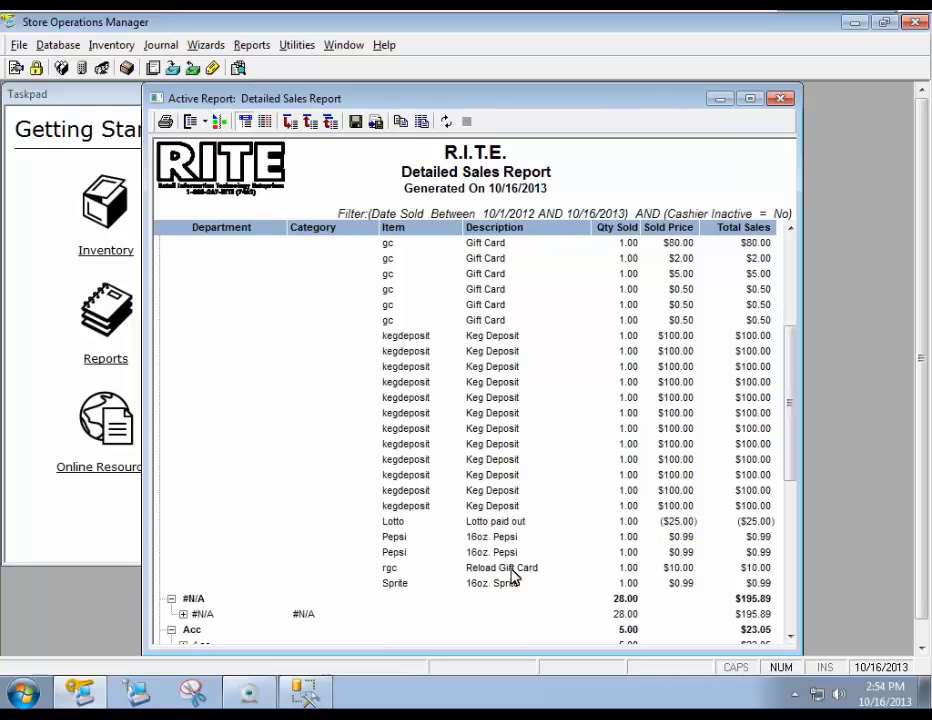
left_click(482, 540)
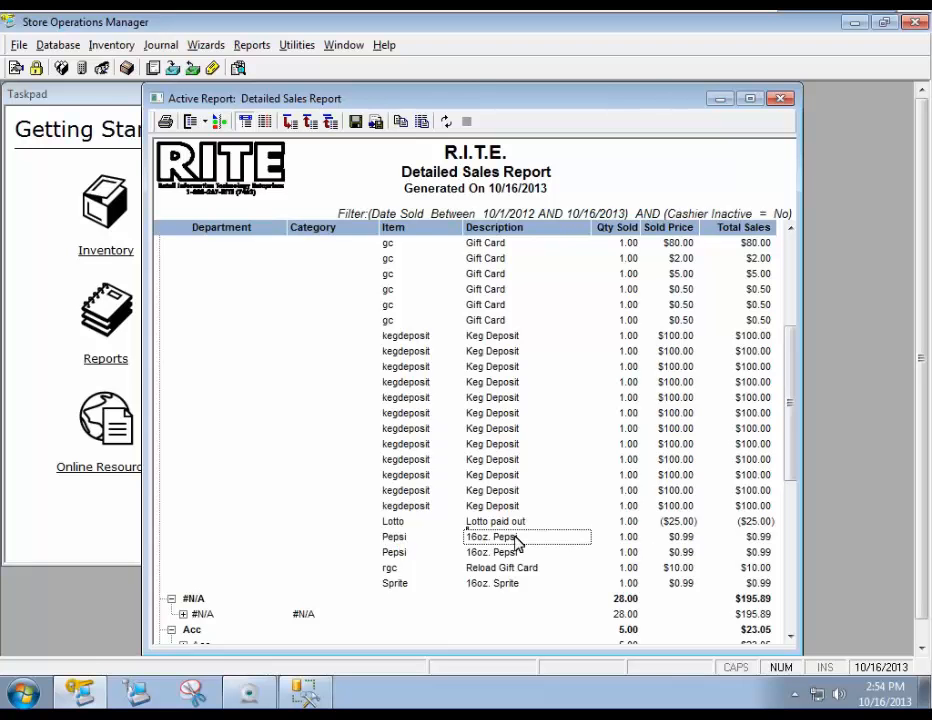
Step: Open the Pepsi item's properties from the report and check which departments are available for it
double_click(397, 537)
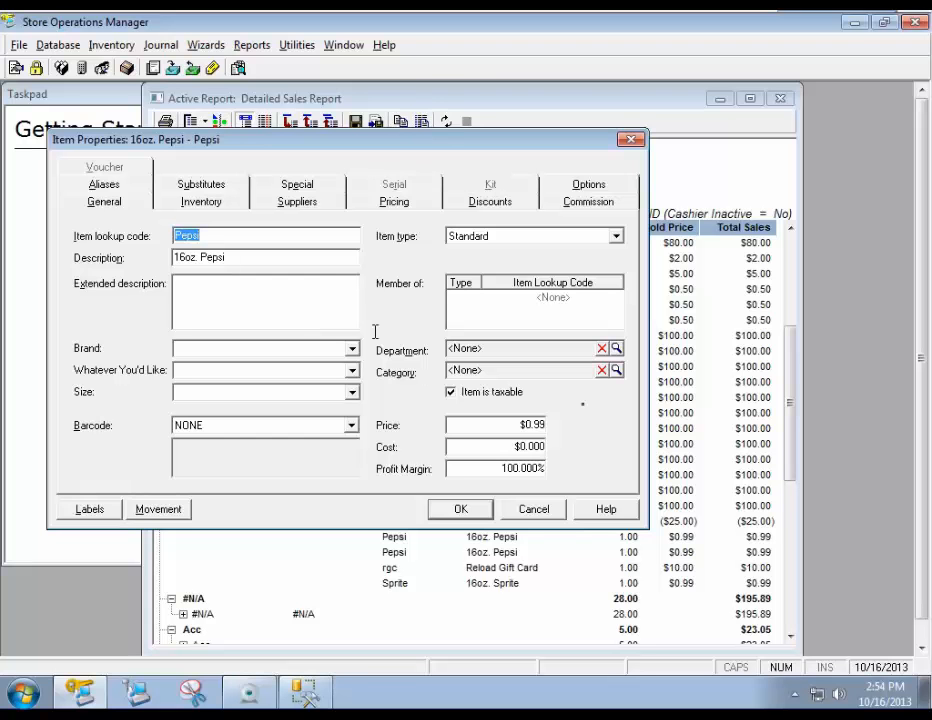
left_click(616, 349)
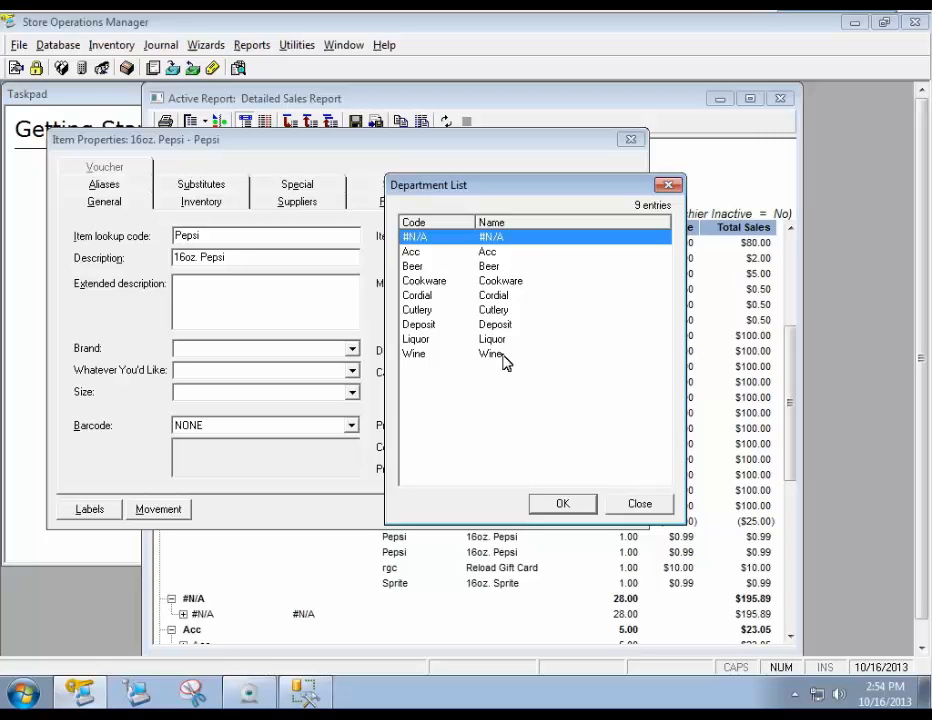
left_click(638, 505)
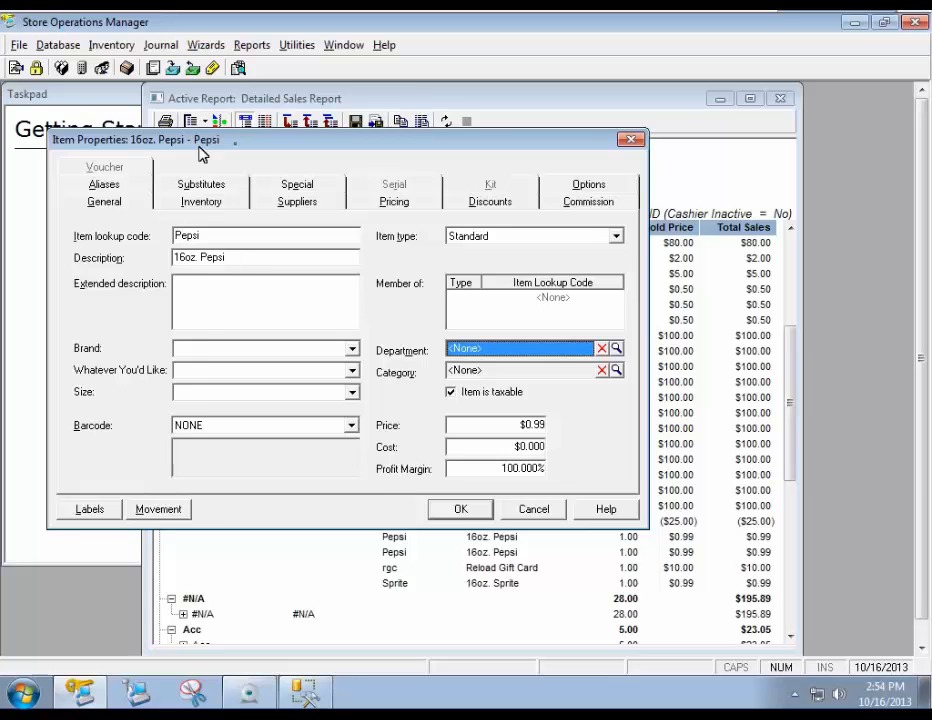
Step: Create a new department with the name Soda and the code Soda, and close the Department & Category List
left_click_drag(200, 142, 238, 139)
left_click(58, 45)
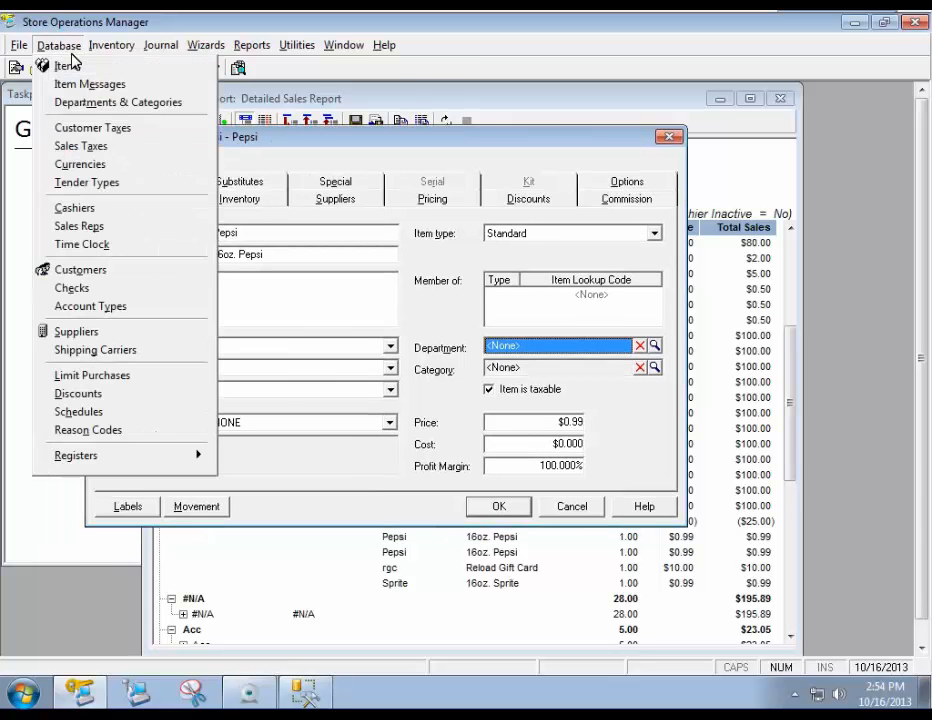
left_click(88, 106)
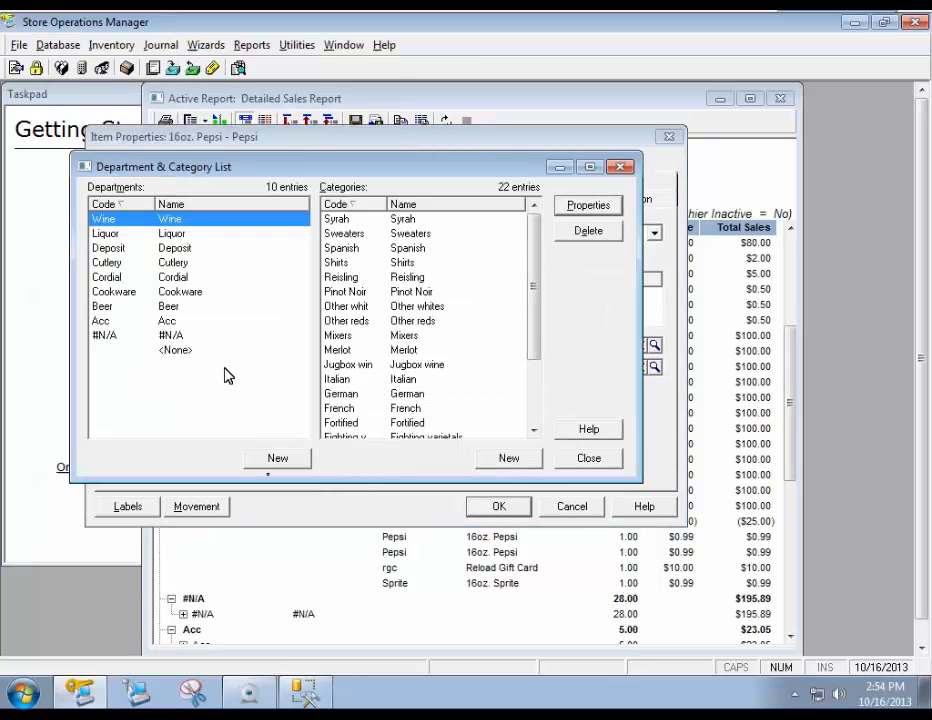
left_click(277, 462)
type("S")
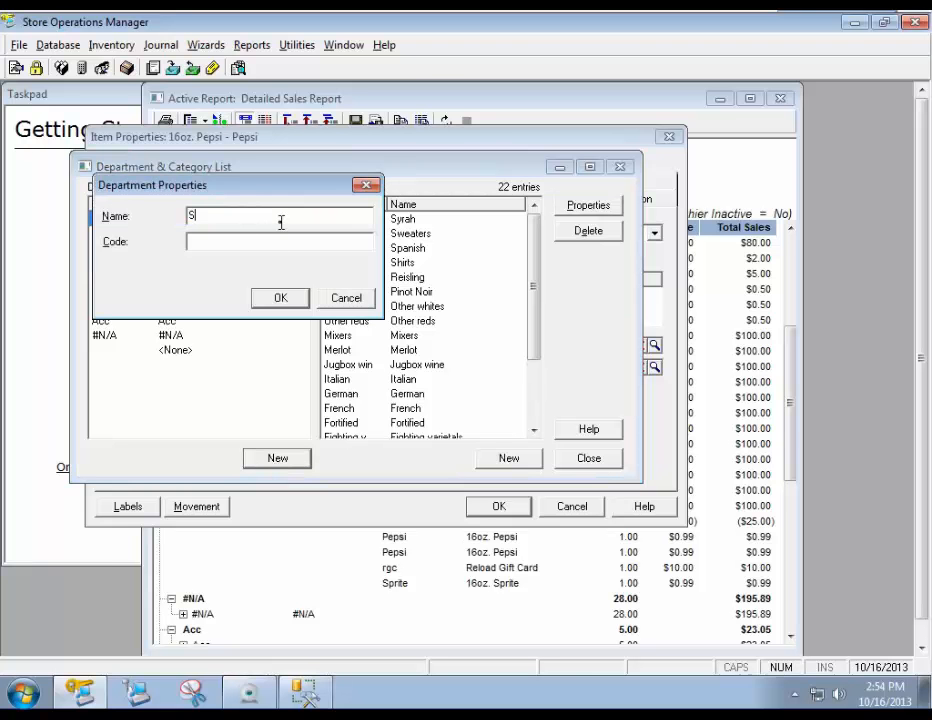
type("oda")
key("Tab")
type("Soda")
left_click(278, 298)
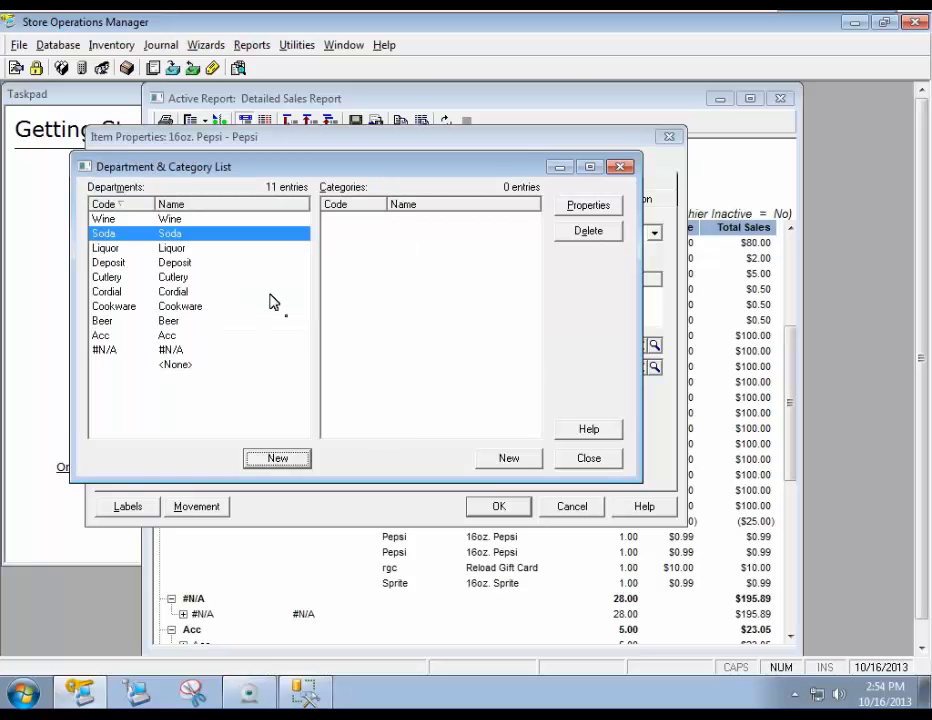
left_click(592, 462)
Step: Assign the 16oz. Pepsi item to the Soda department and save its properties
left_click(655, 346)
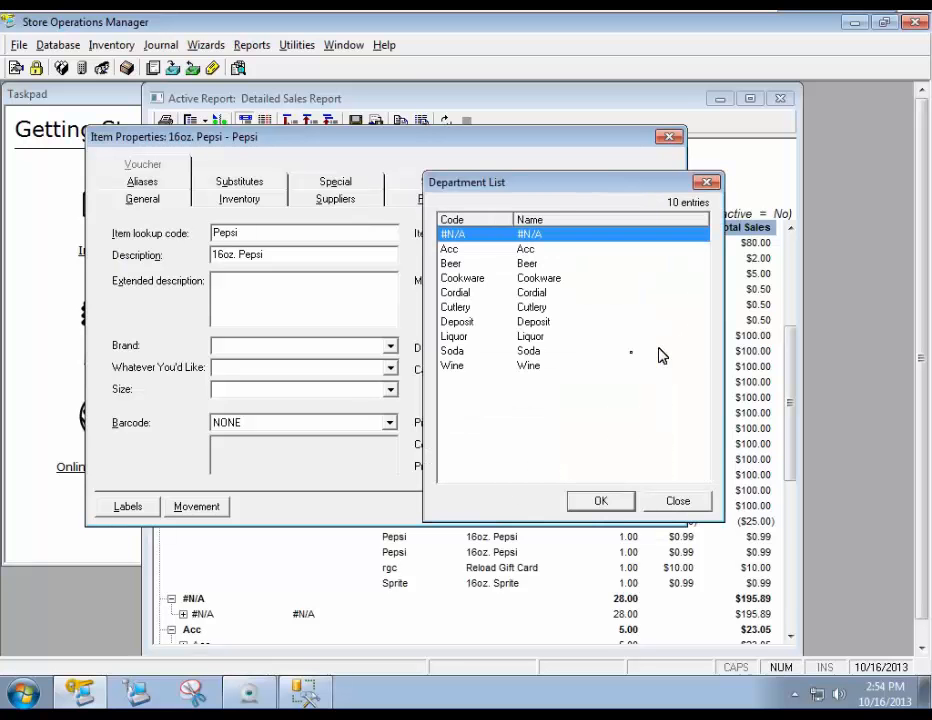
left_click(545, 351)
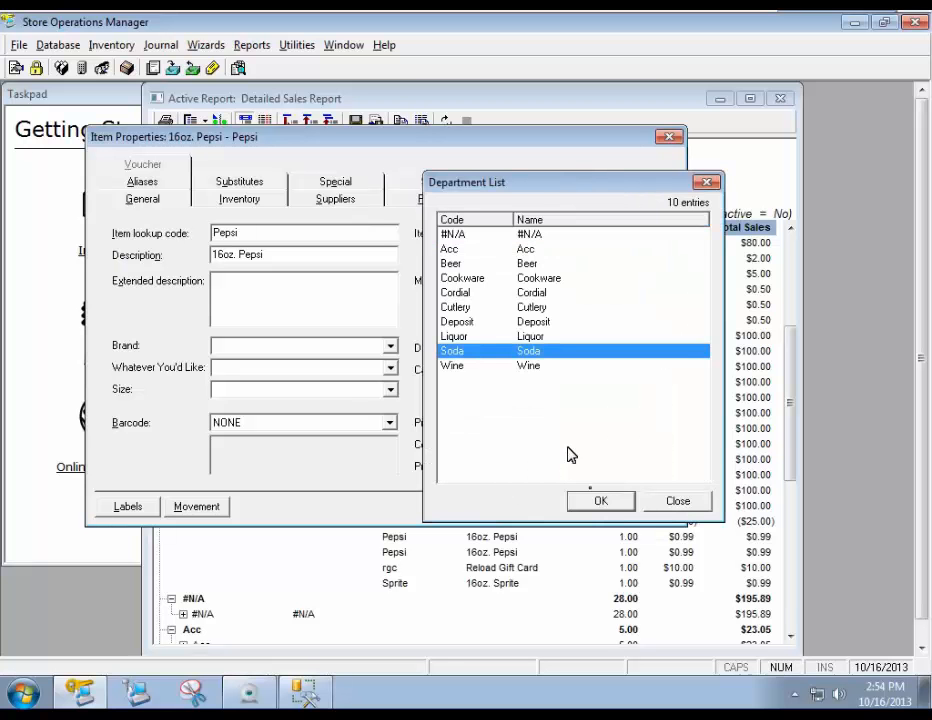
left_click(599, 500)
left_click(499, 508)
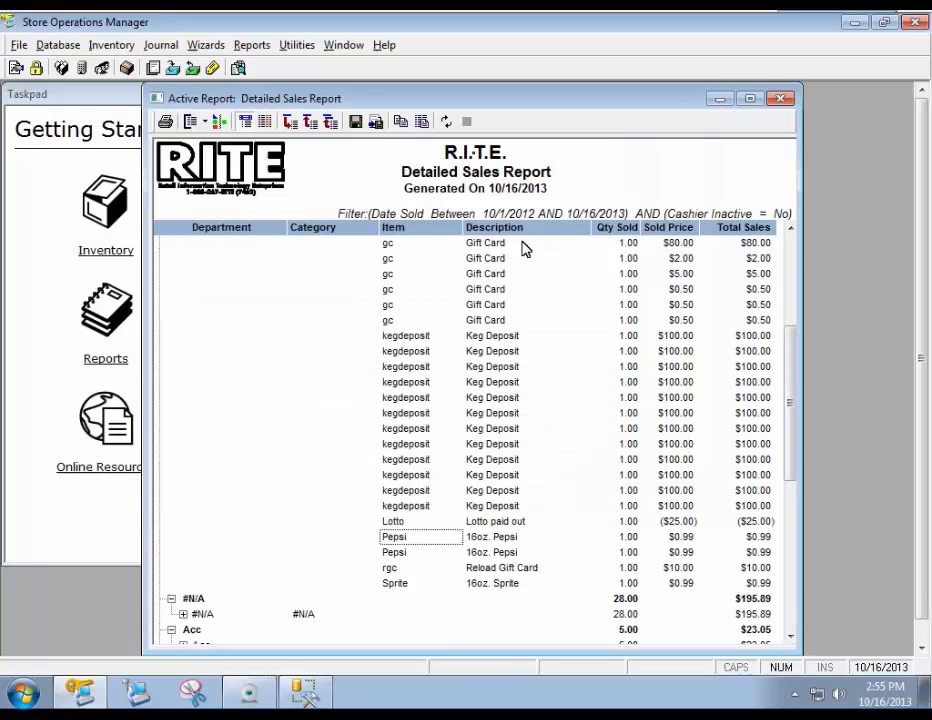
Step: Refresh the Detailed Sales Report and collapse it to department and category subtotals
left_click(445, 122)
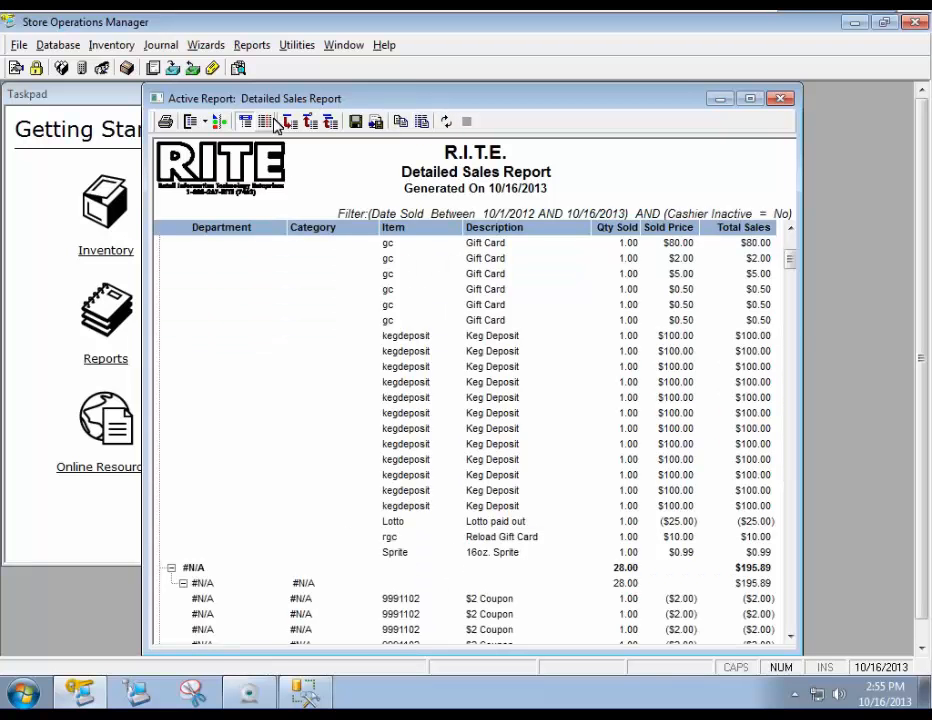
left_click(329, 120)
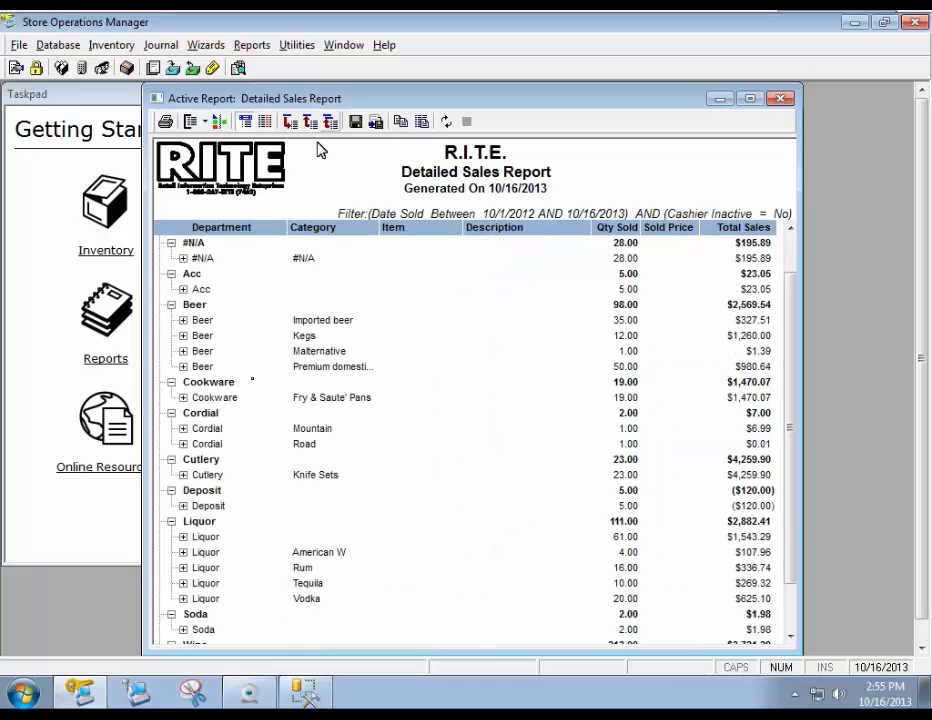
Step: Expand the Soda department's group to check its individual sales, and collapse it again
left_click(182, 583)
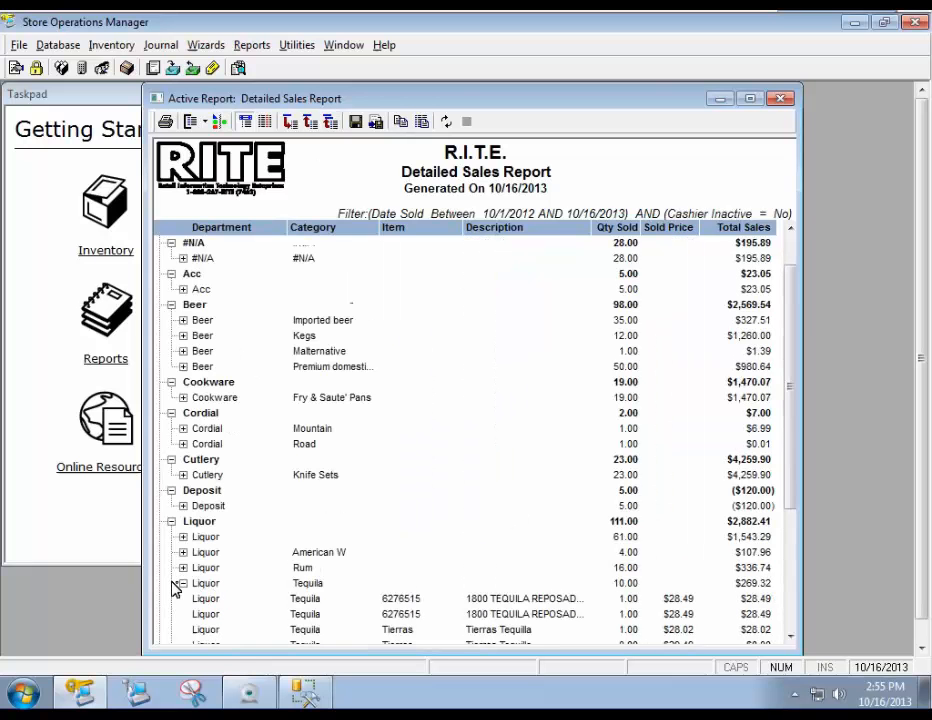
left_click(182, 583)
scroll(185, 590, "down", 1)
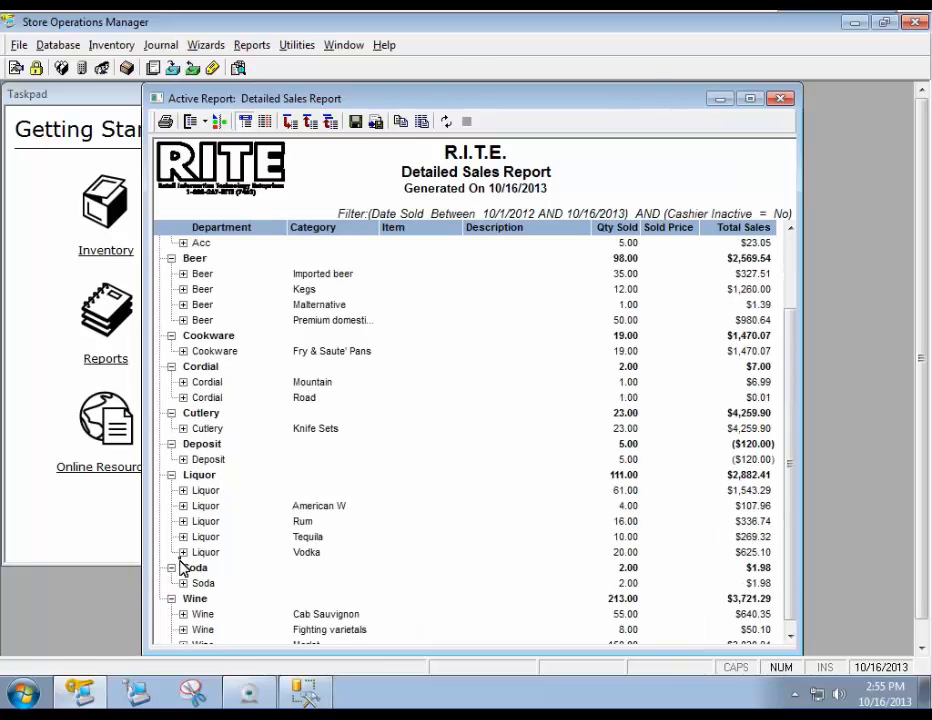
left_click(182, 583)
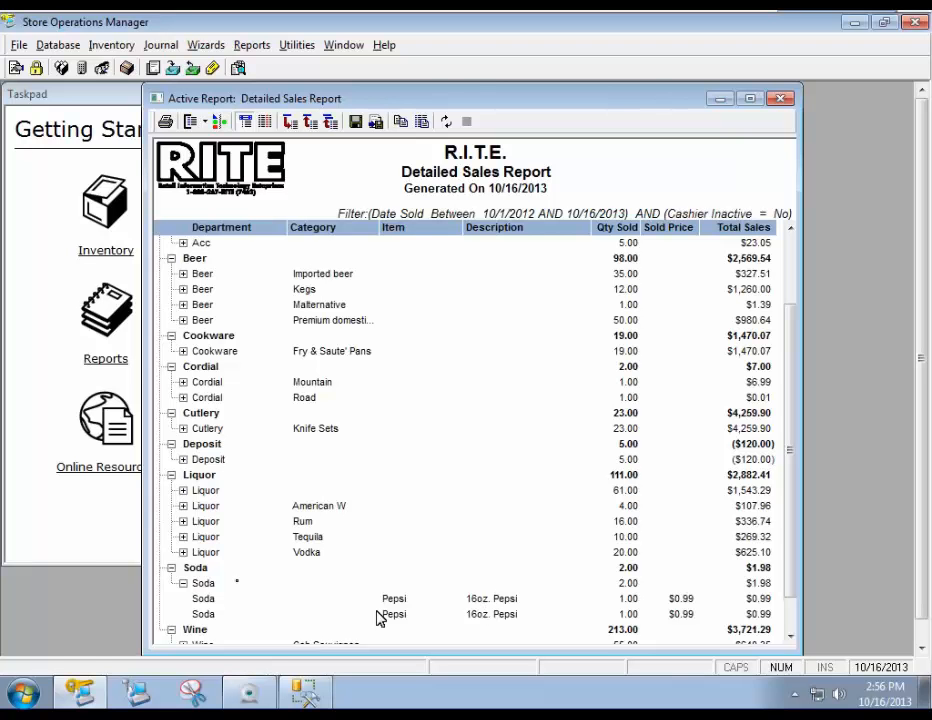
left_click(179, 584)
left_click(179, 584)
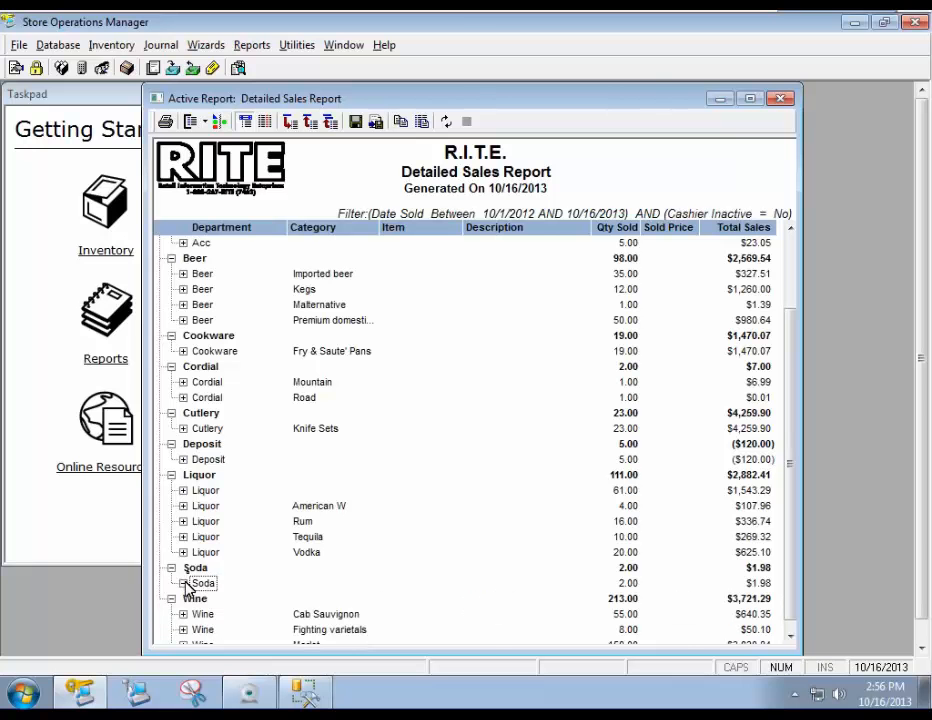
Step: Expand the Imported beer category and compare the sold prices of the repeated Amstel Lt and Moosehead lines
left_click(183, 273)
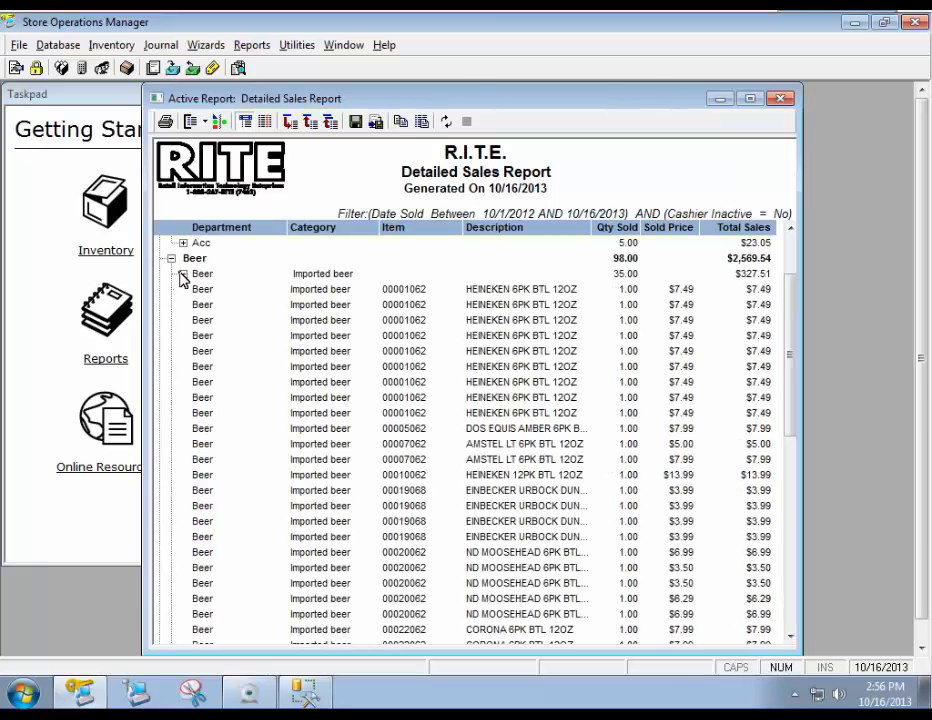
left_click(535, 444)
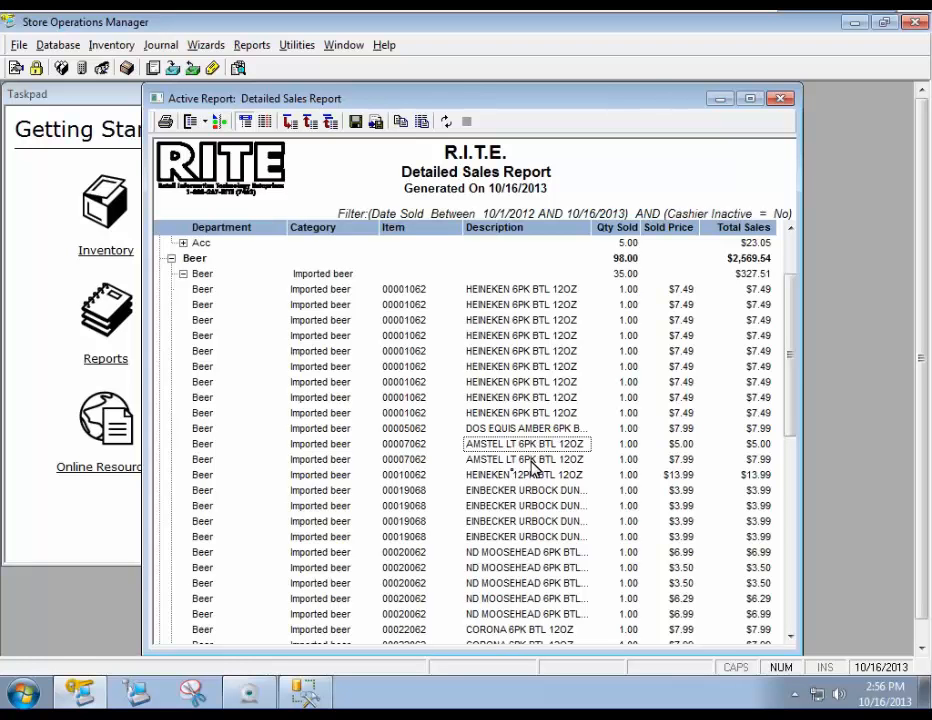
left_click(535, 459)
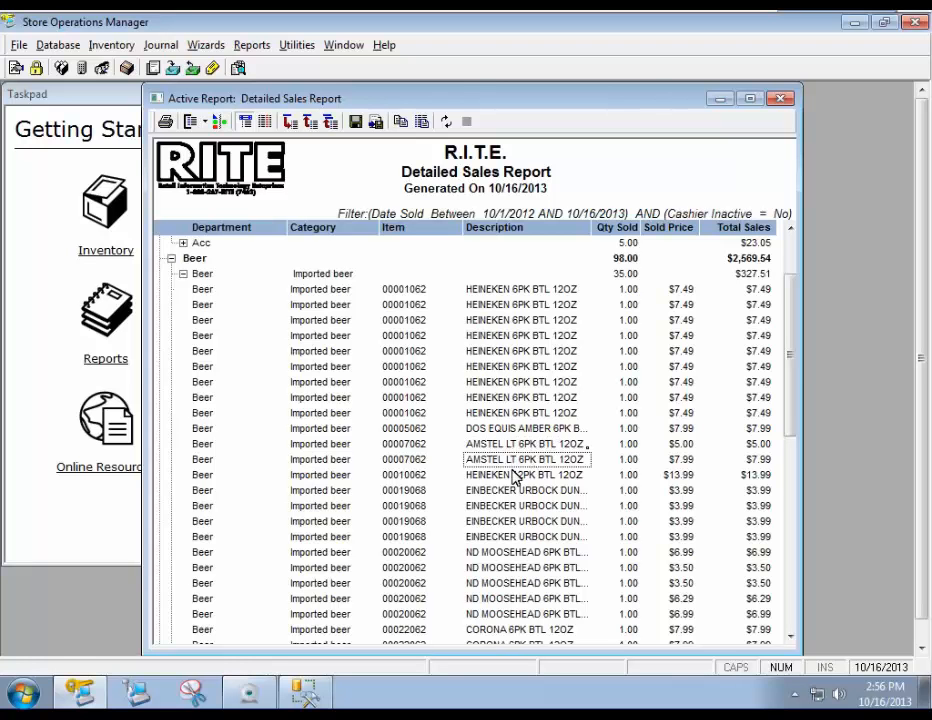
left_click(686, 447)
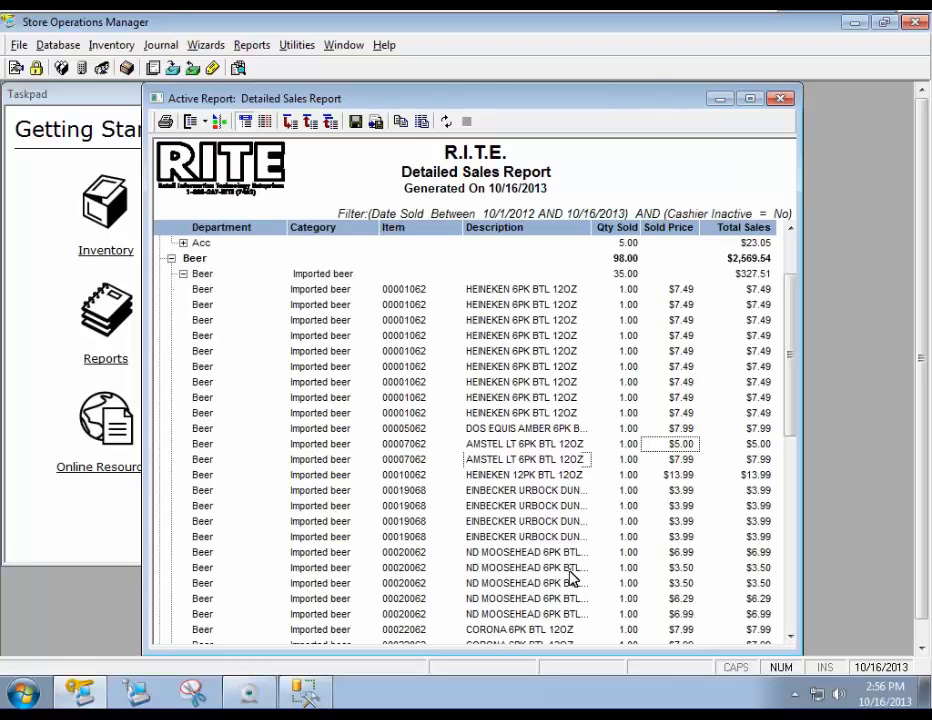
left_click(570, 585)
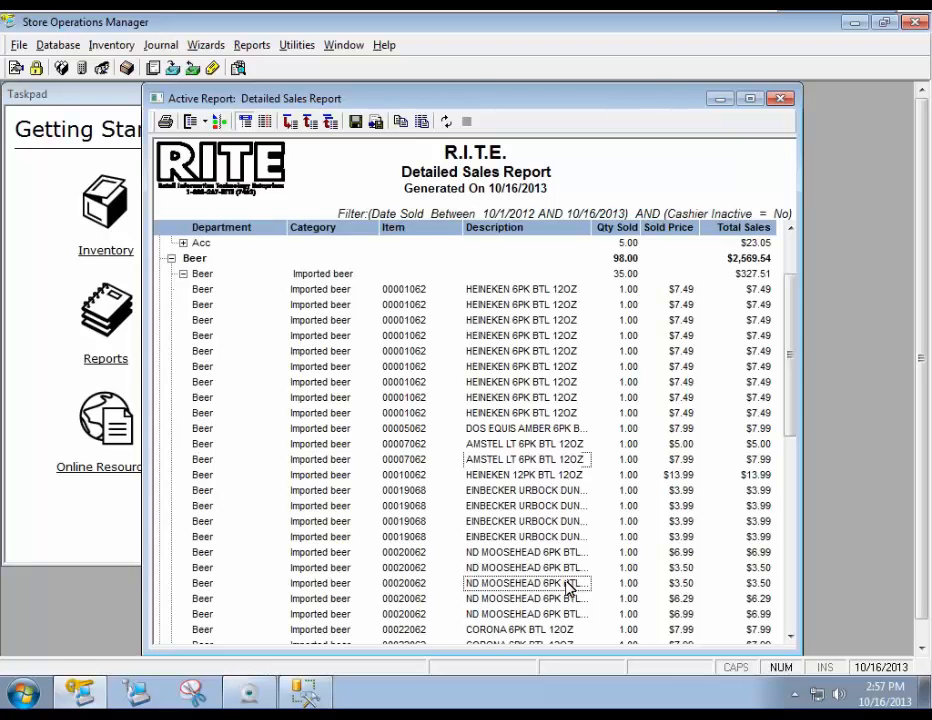
left_click(556, 435)
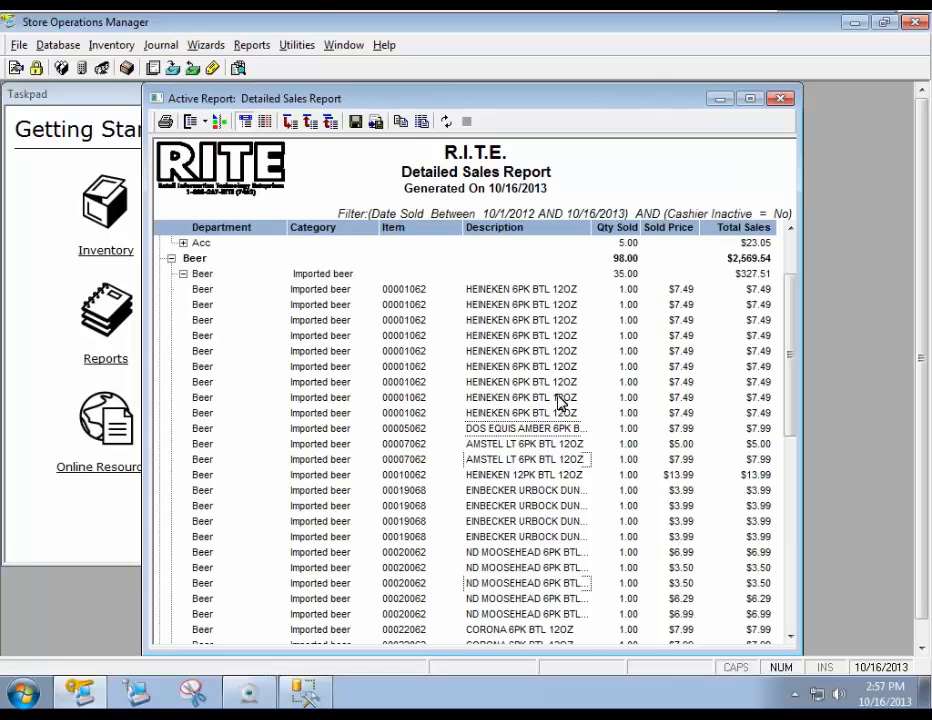
Step: Add the Cashier, Discount Reason Code and Transaction columns to the Detailed Sales Report
right_click(556, 357)
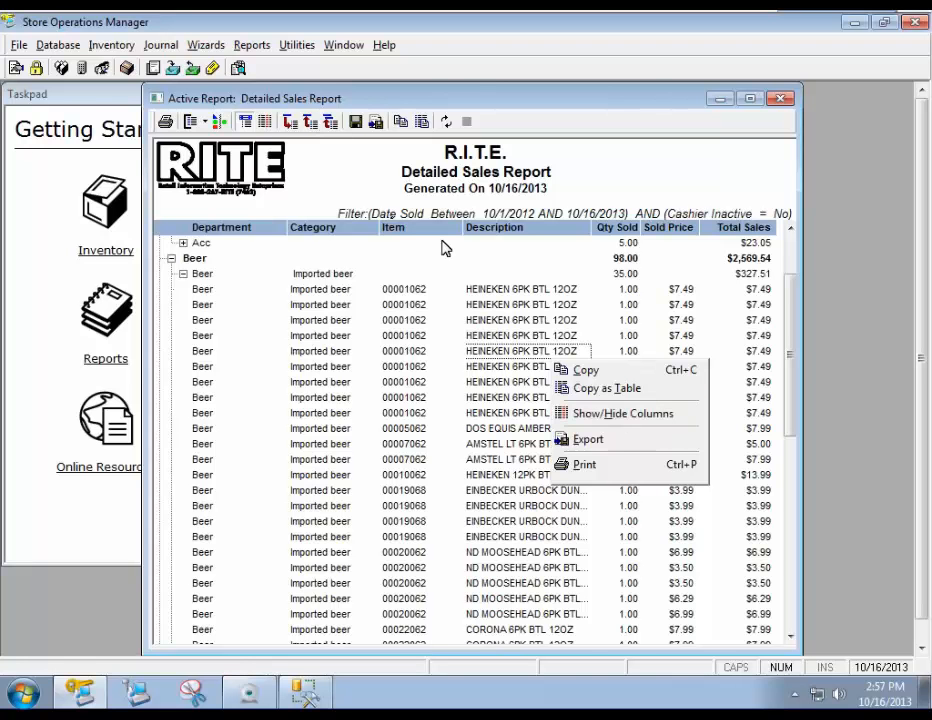
left_click(598, 414)
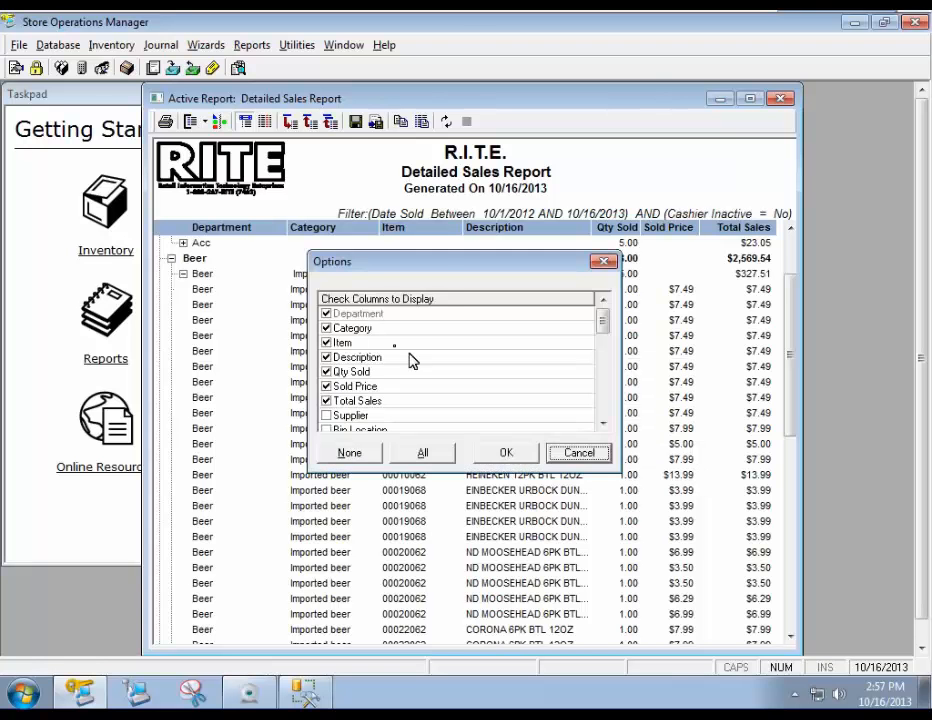
left_click_drag(437, 264, 420, 298)
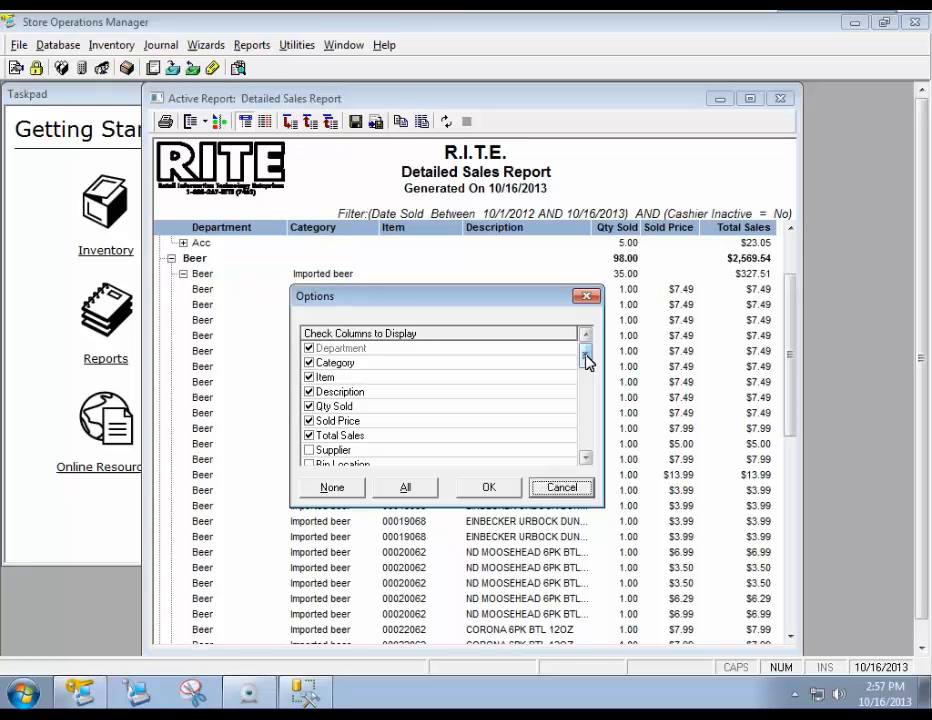
left_click_drag(588, 362, 601, 445)
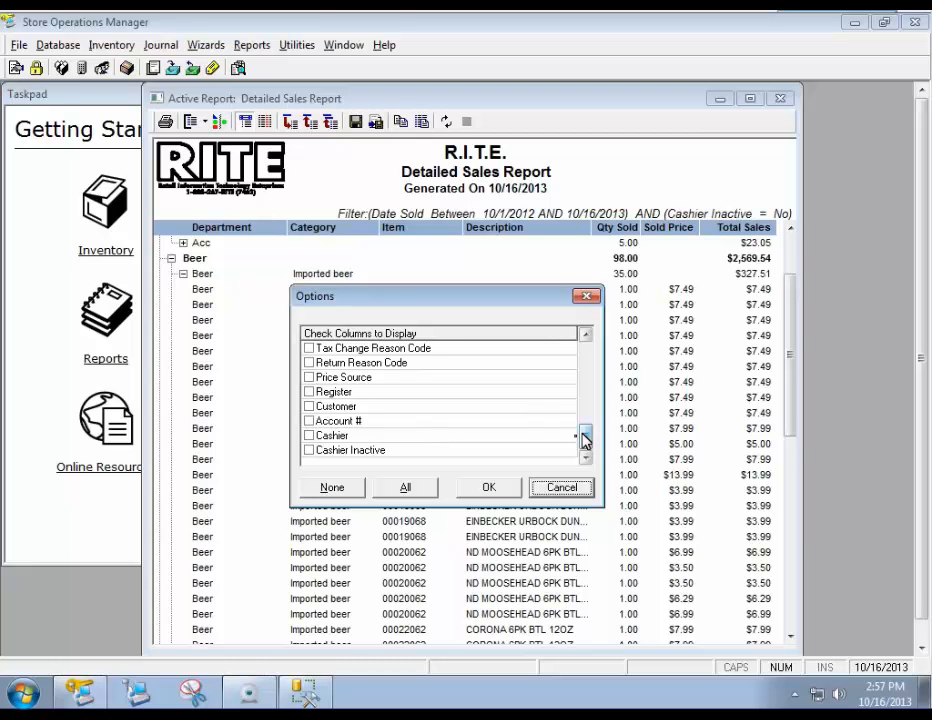
left_click(312, 439)
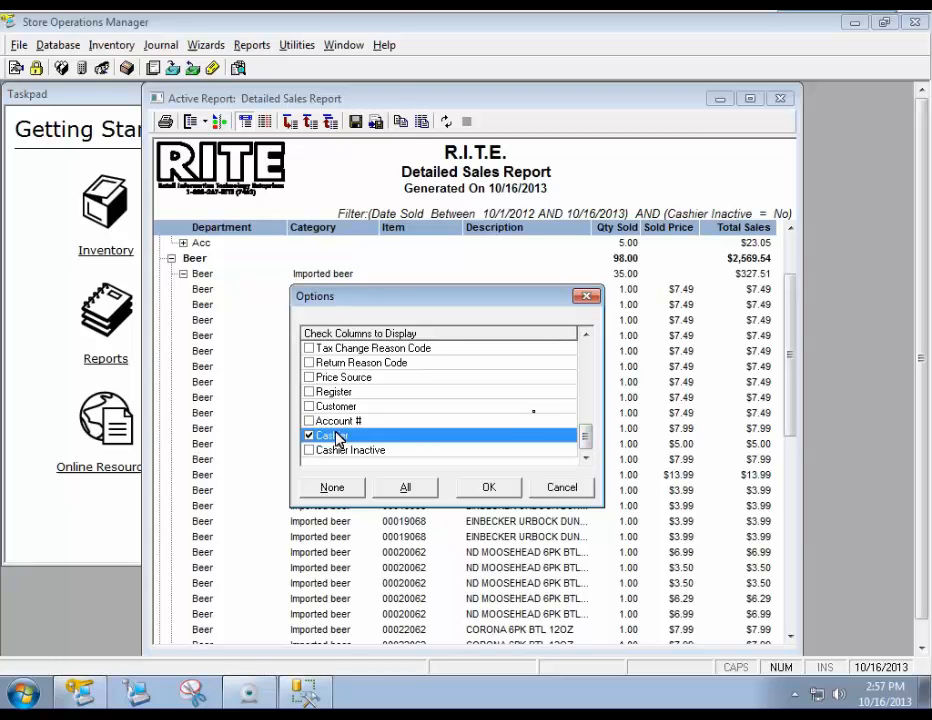
scroll(400, 430, "up", 1)
scroll(340, 422, "up", 3)
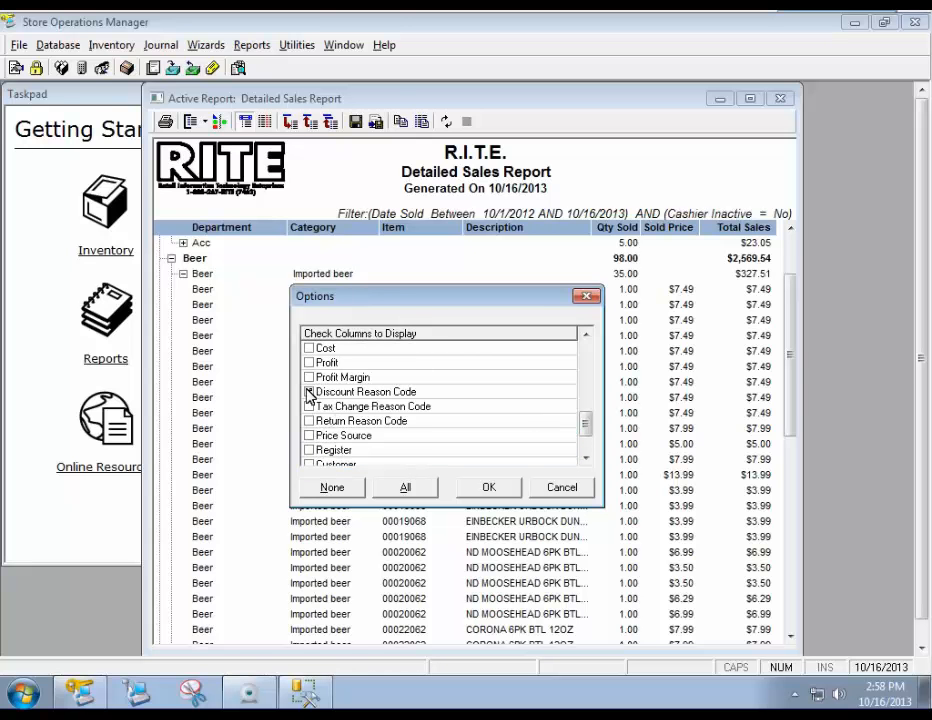
left_click(309, 391)
scroll(340, 405, "up", 1)
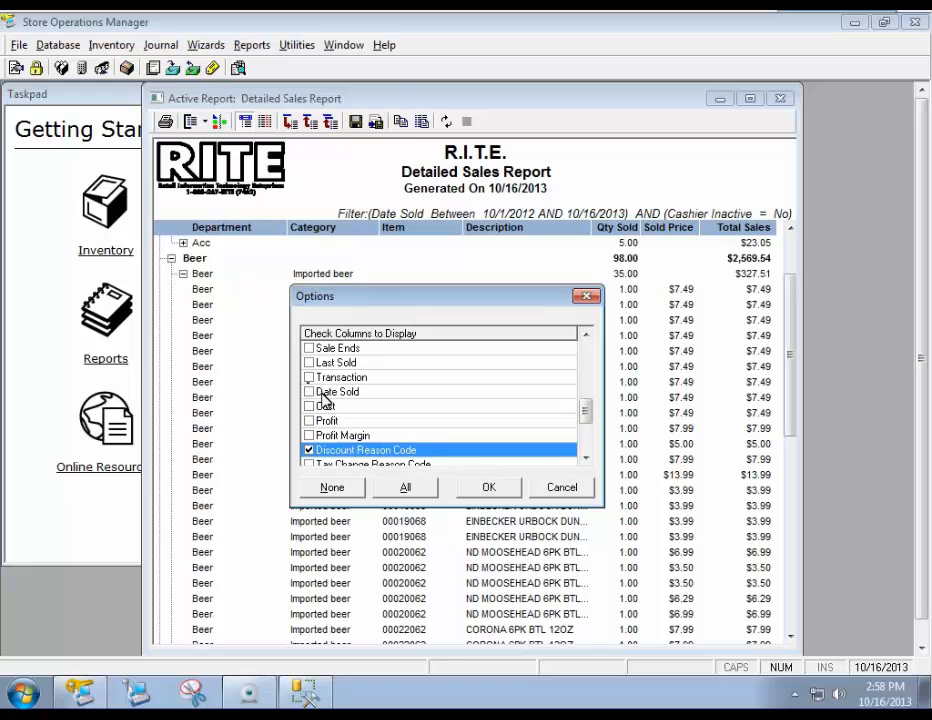
left_click(309, 377)
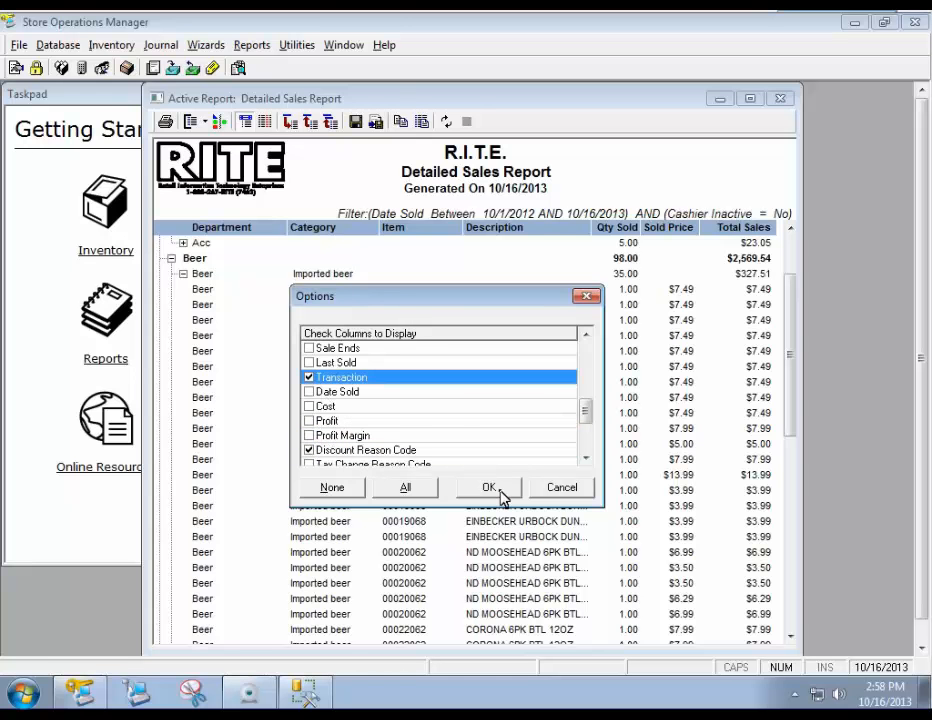
left_click(489, 488)
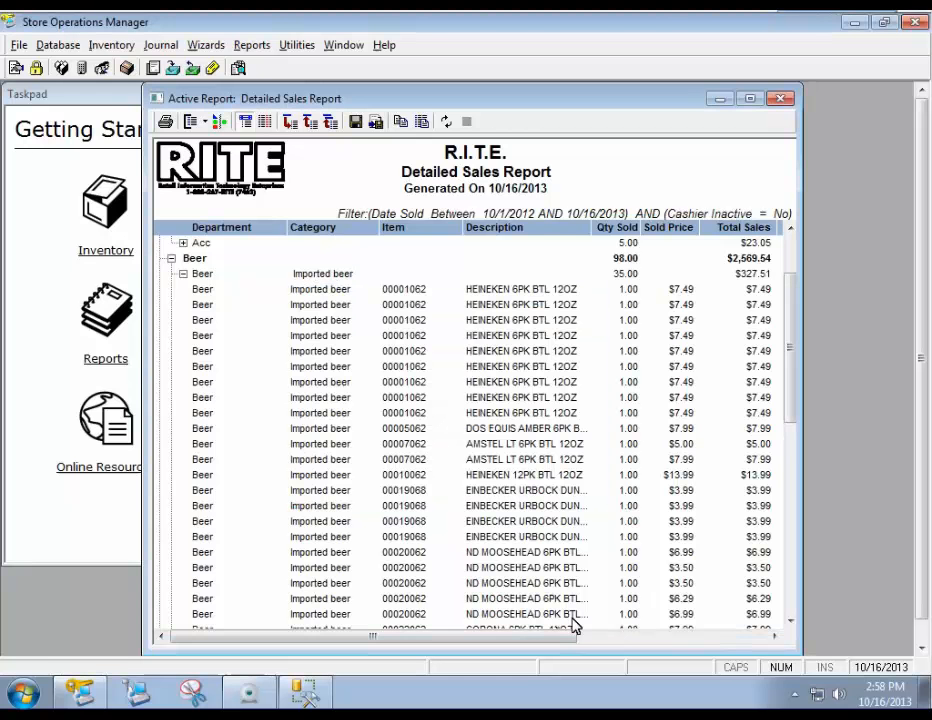
Step: Open the receipt of the Moosehead sale marked Volume Discount and examine its discount and totals
left_click(612, 641)
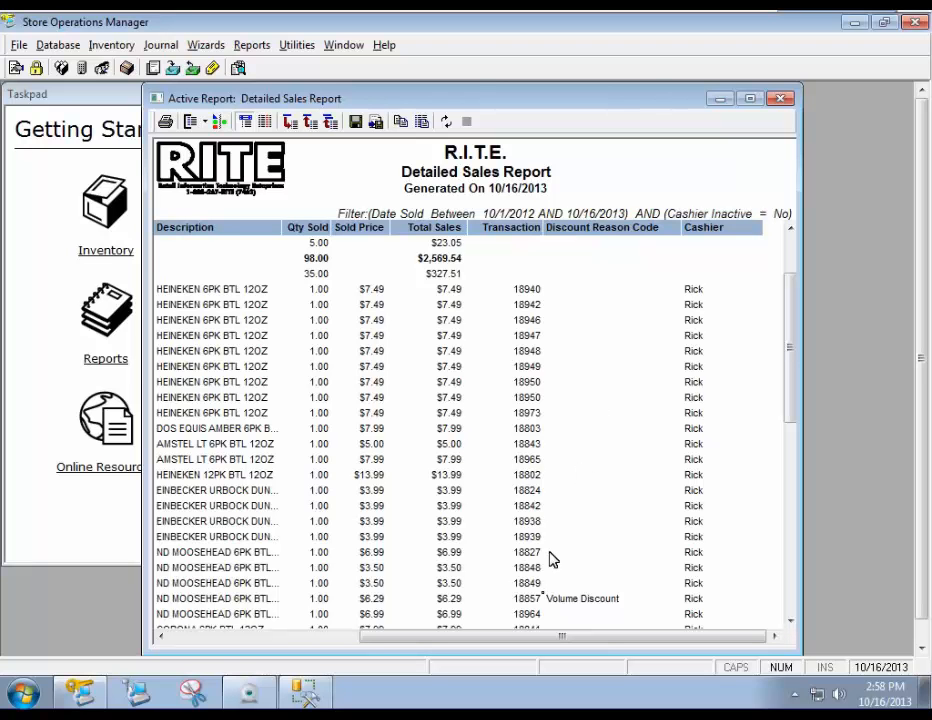
left_click(594, 597)
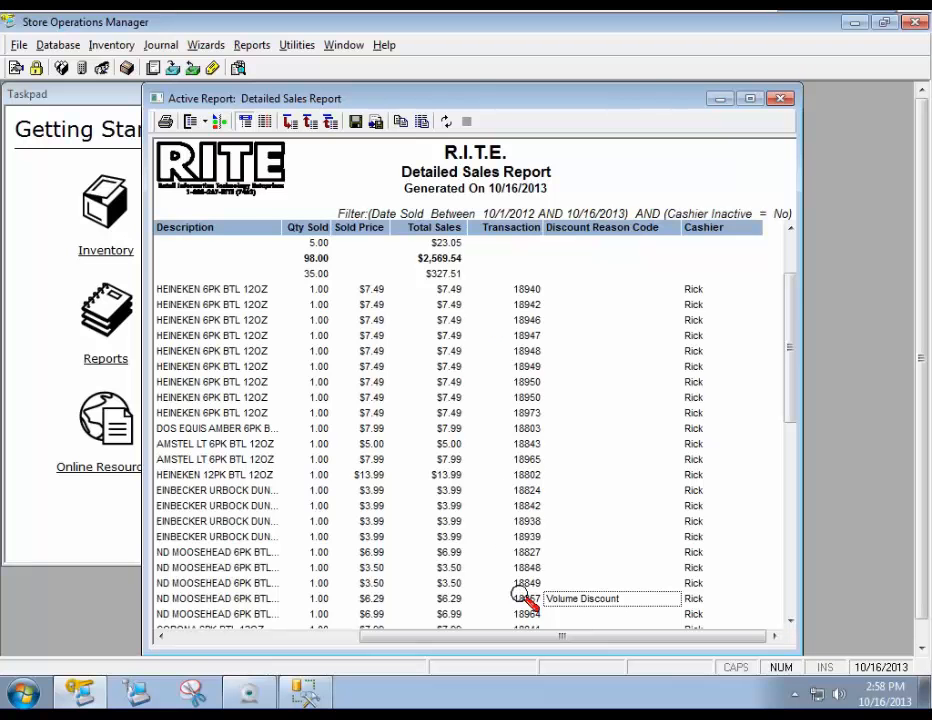
left_click(521, 596)
double_click(521, 596)
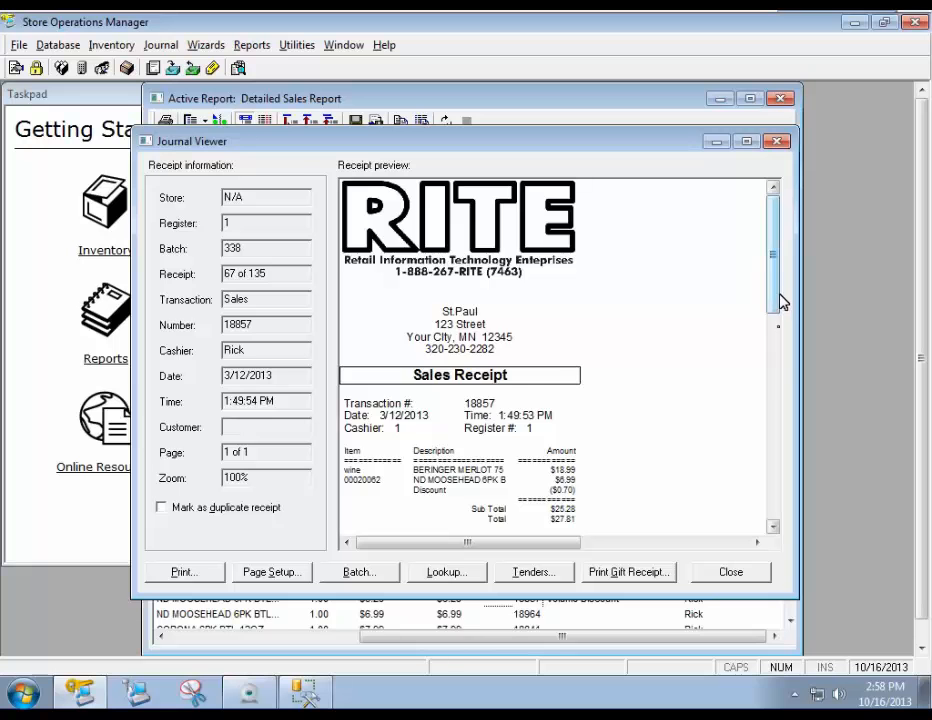
left_click_drag(782, 305, 776, 360)
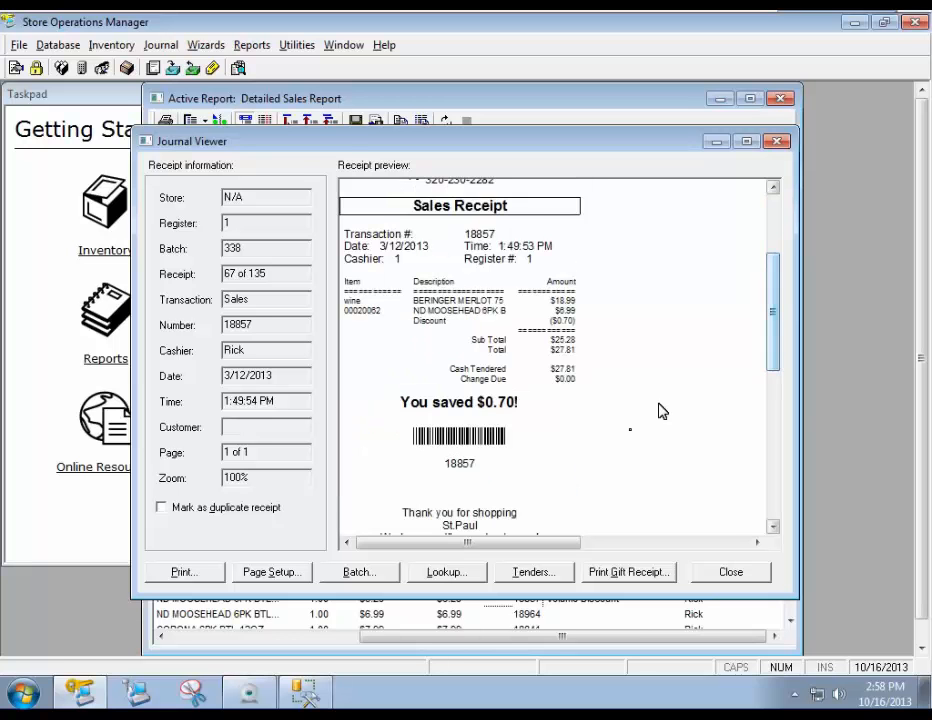
left_click_drag(772, 302, 790, 275)
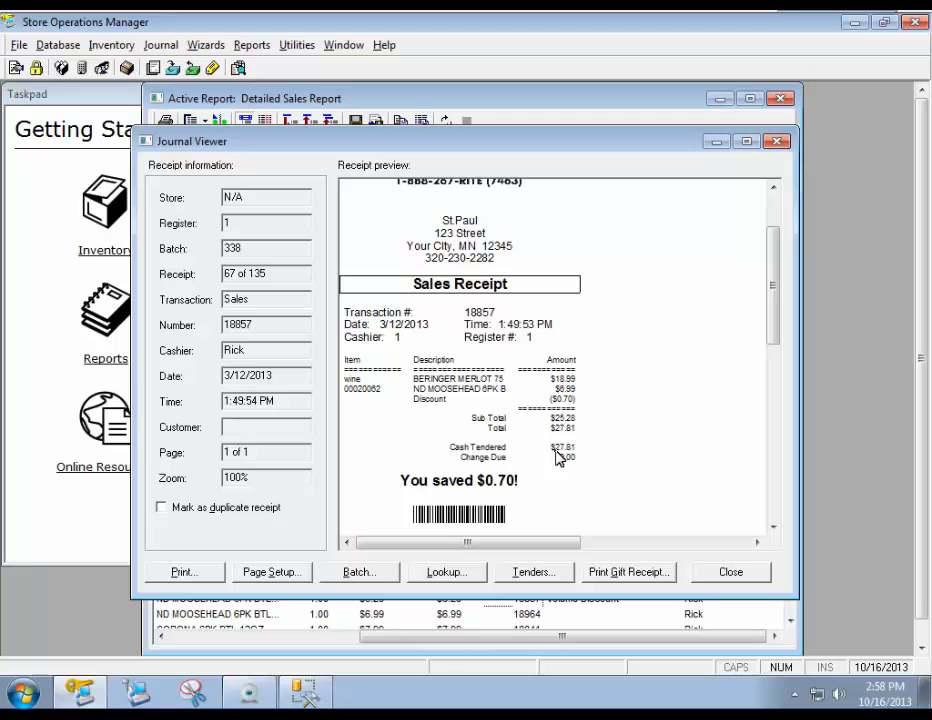
left_click_drag(774, 329, 760, 347)
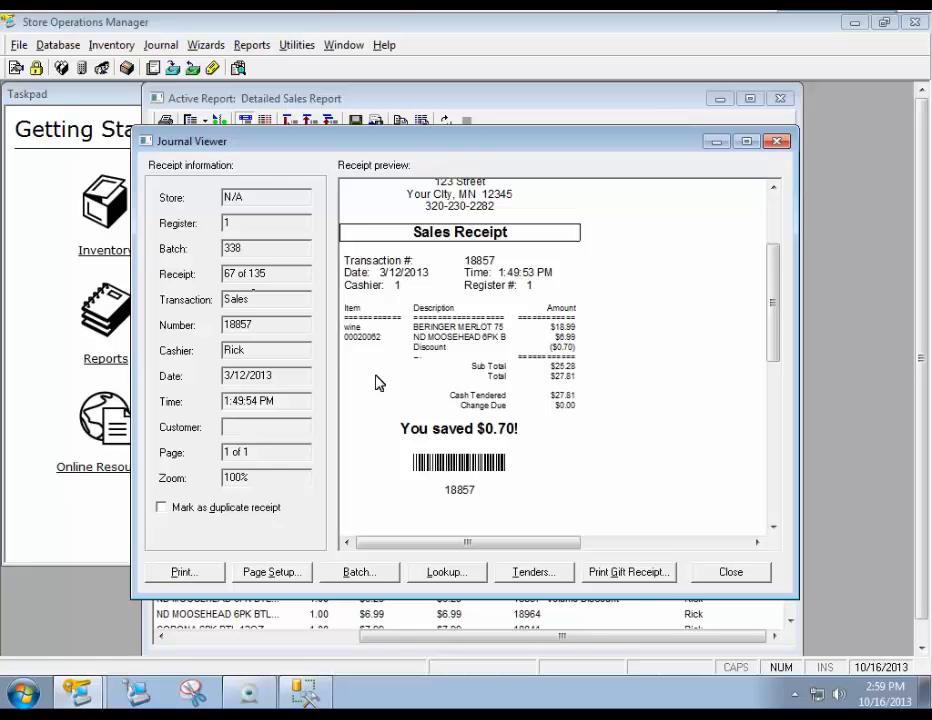
Step: Check the receipt's place in its batch, browse the neighbouring receipts, and close the Journal Viewer
left_click_drag(272, 272, 218, 275)
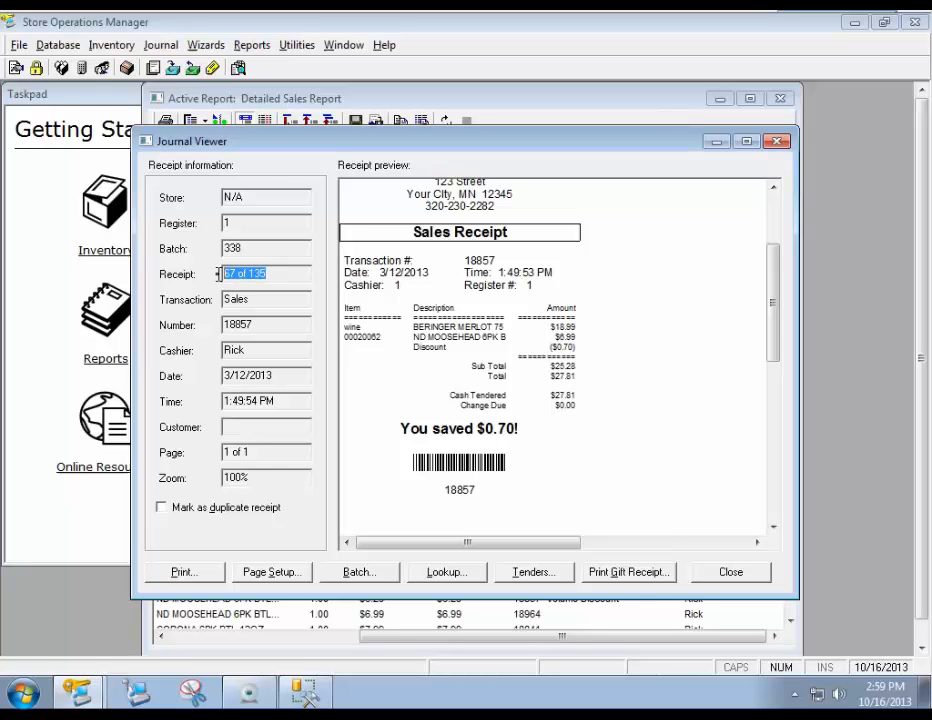
double_click(281, 279)
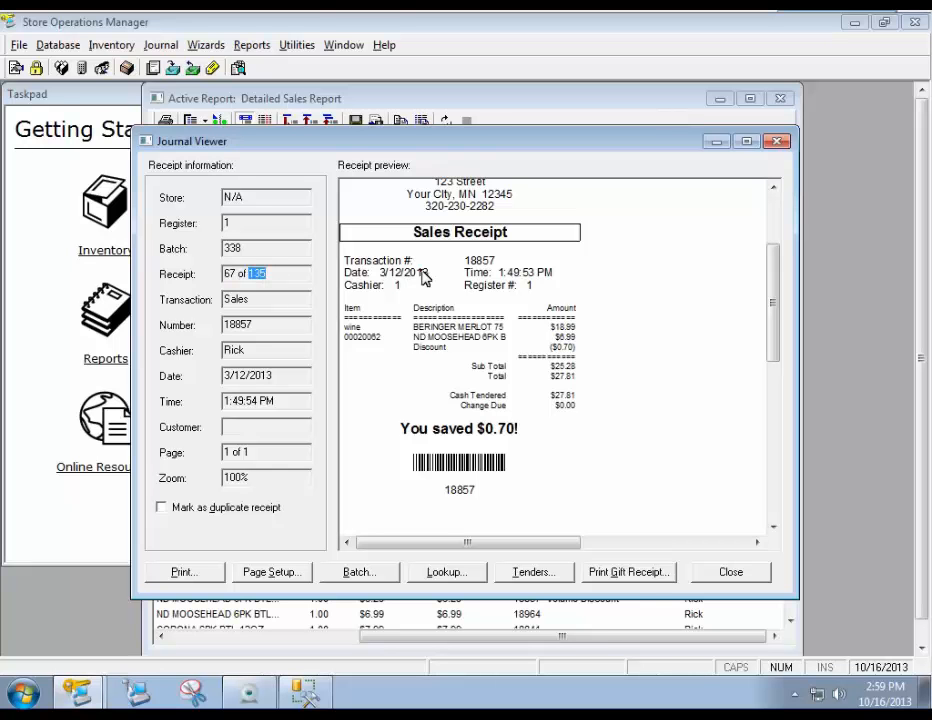
key("Page_Up")
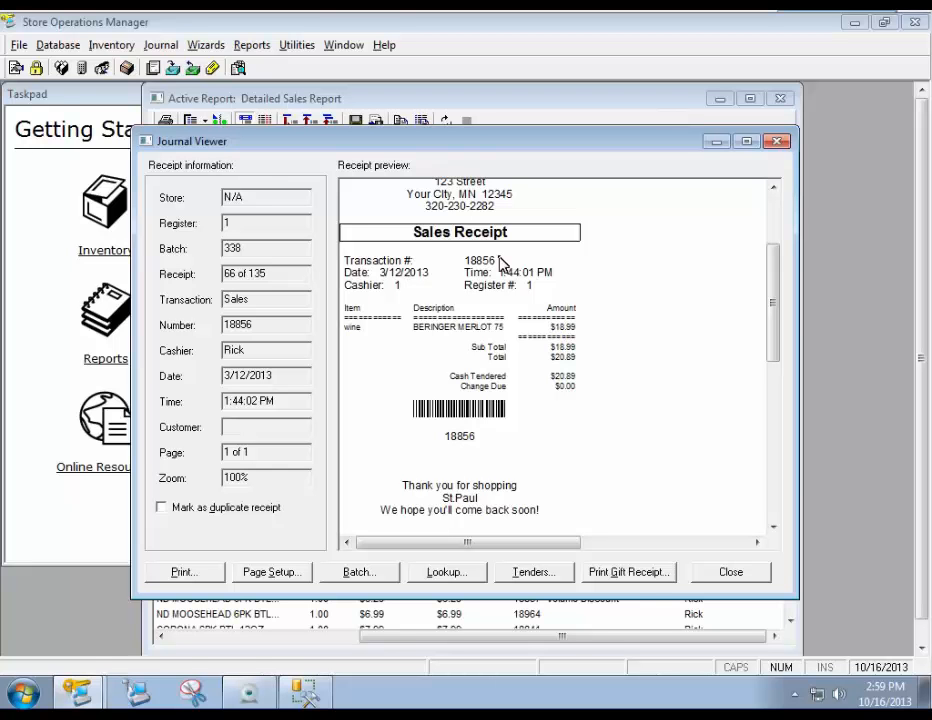
key("Page_Up")
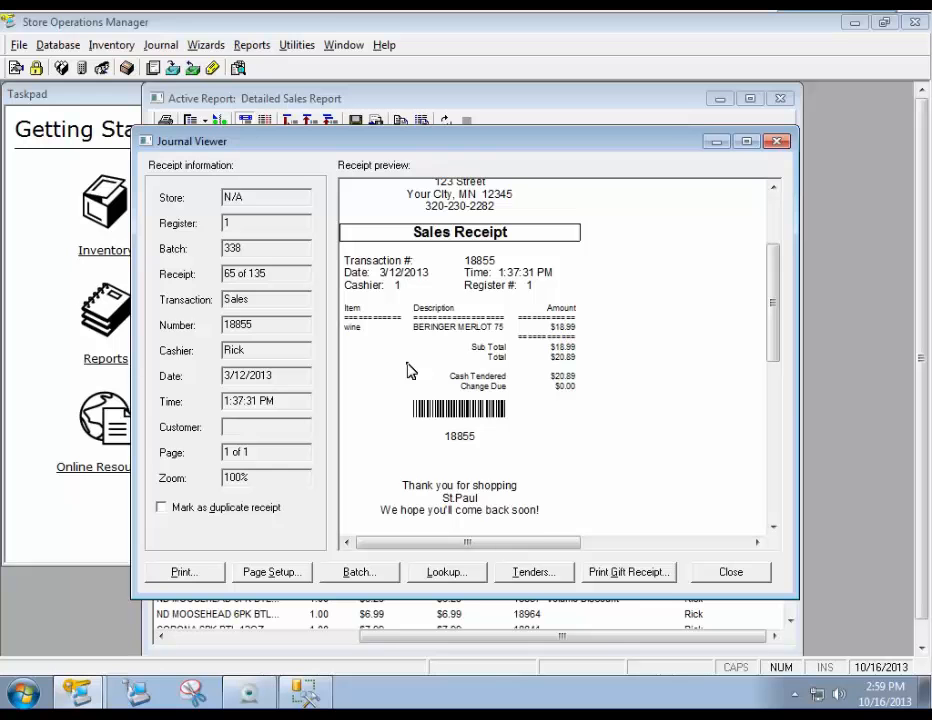
key("Page_Down")
key("Page_Down")
key("Page_Down")
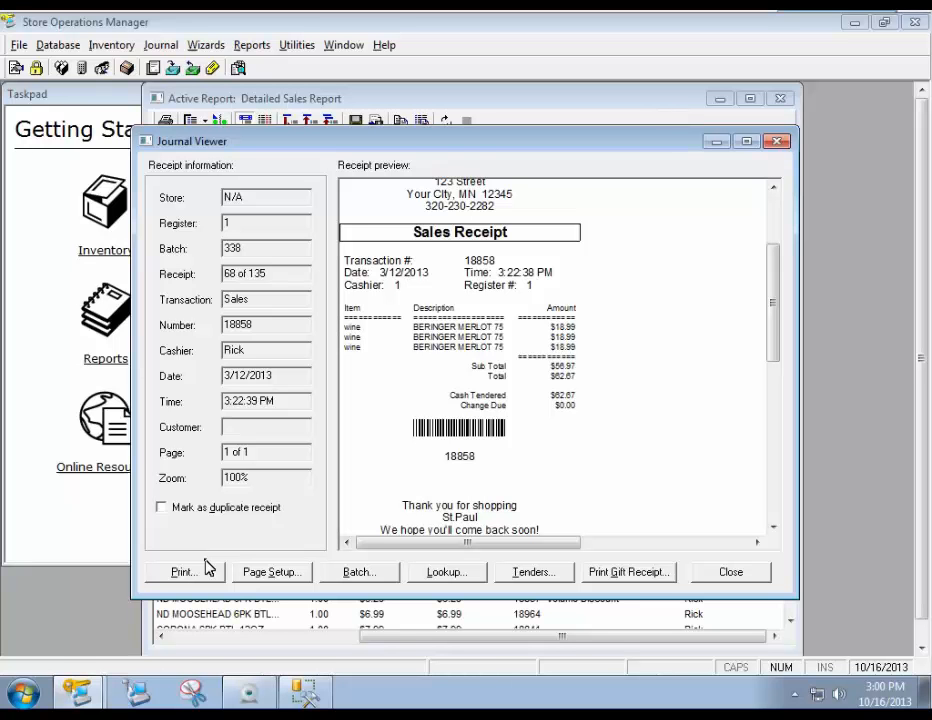
left_click(738, 577)
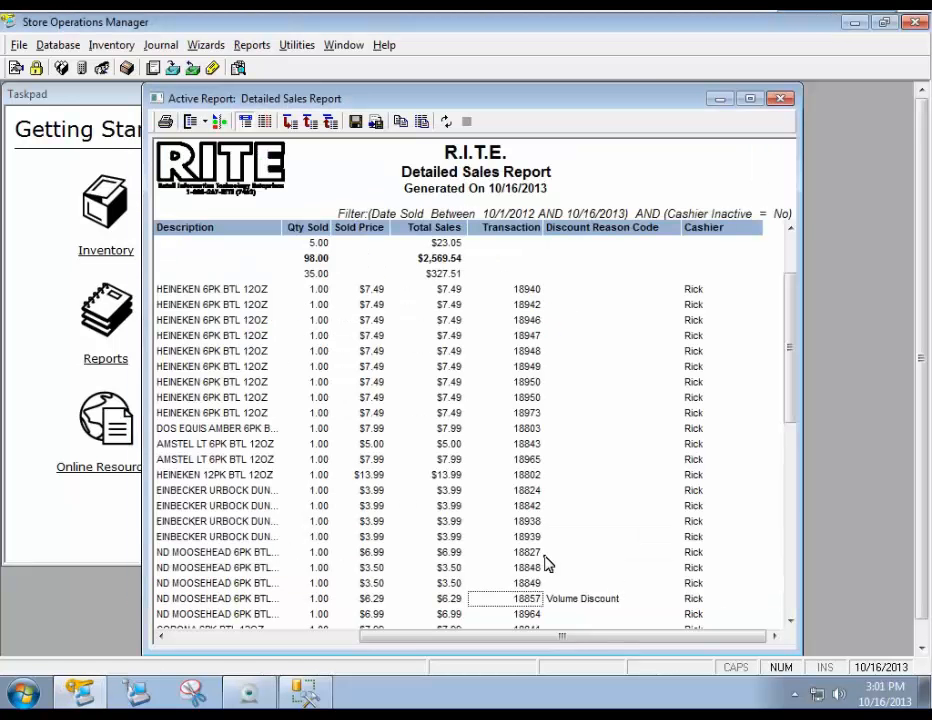
Step: Regroup the report by Cashier first and Discount Reason Code second
left_click(693, 600)
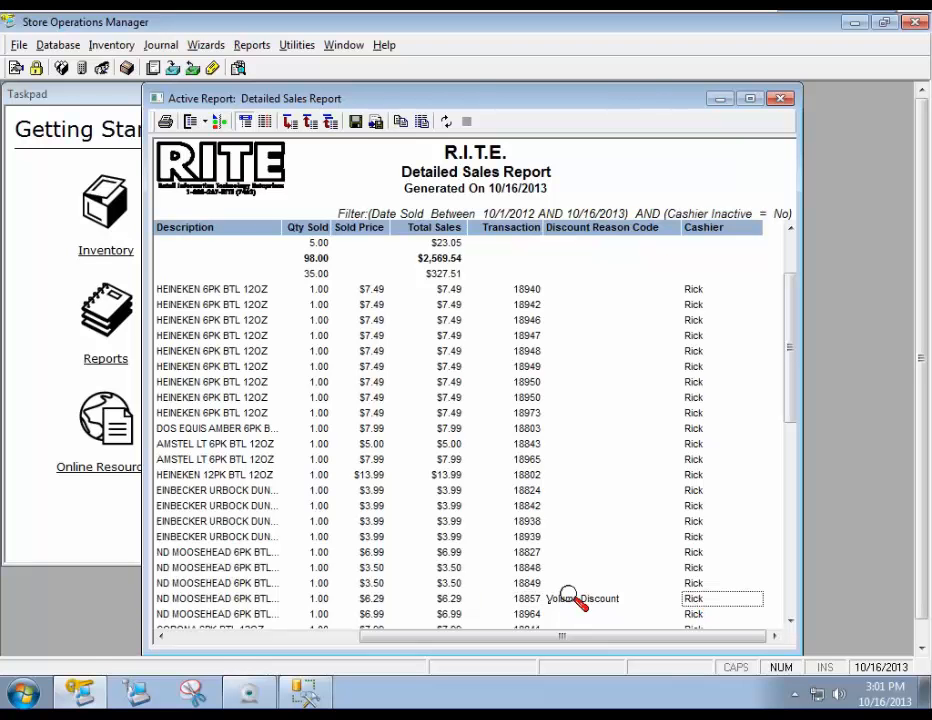
left_click(530, 600)
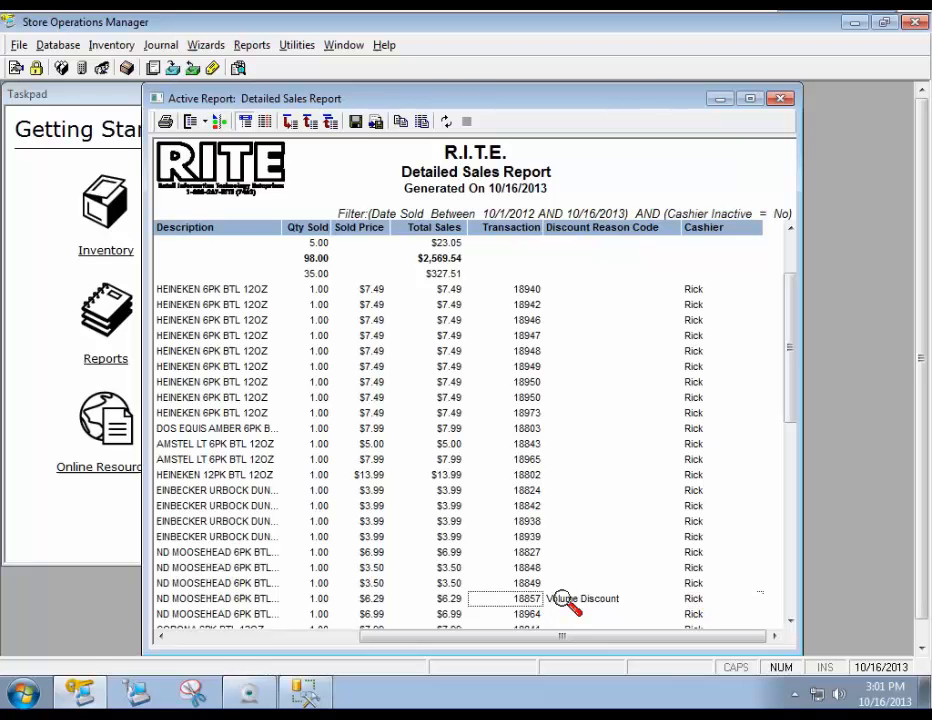
left_click(563, 600)
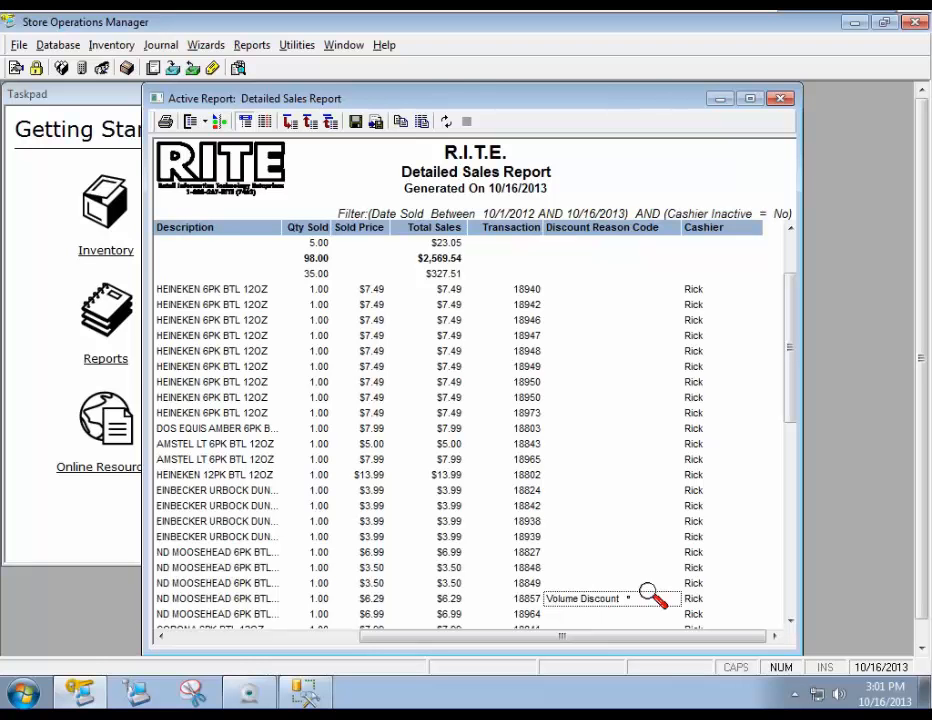
left_click(722, 229)
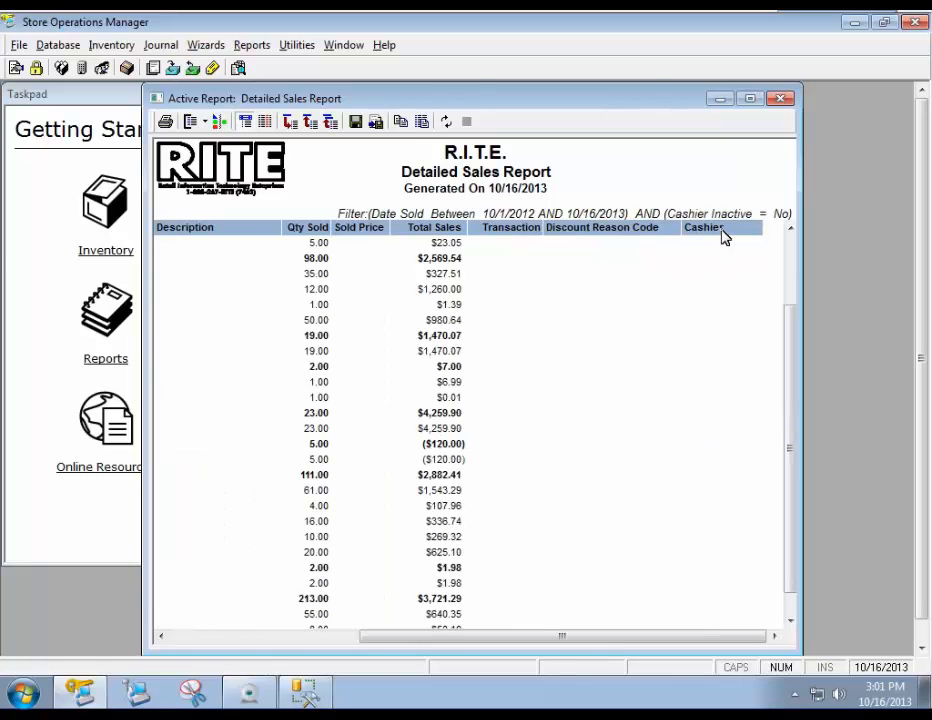
left_click_drag(725, 237, 170, 258)
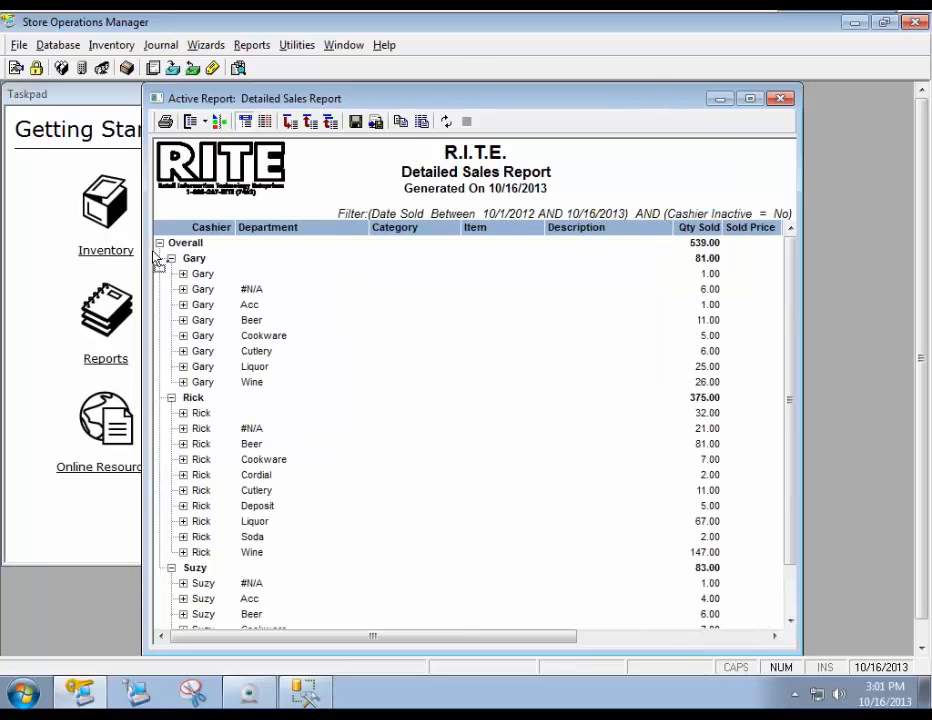
left_click(605, 636)
left_click_drag(730, 229, 213, 290)
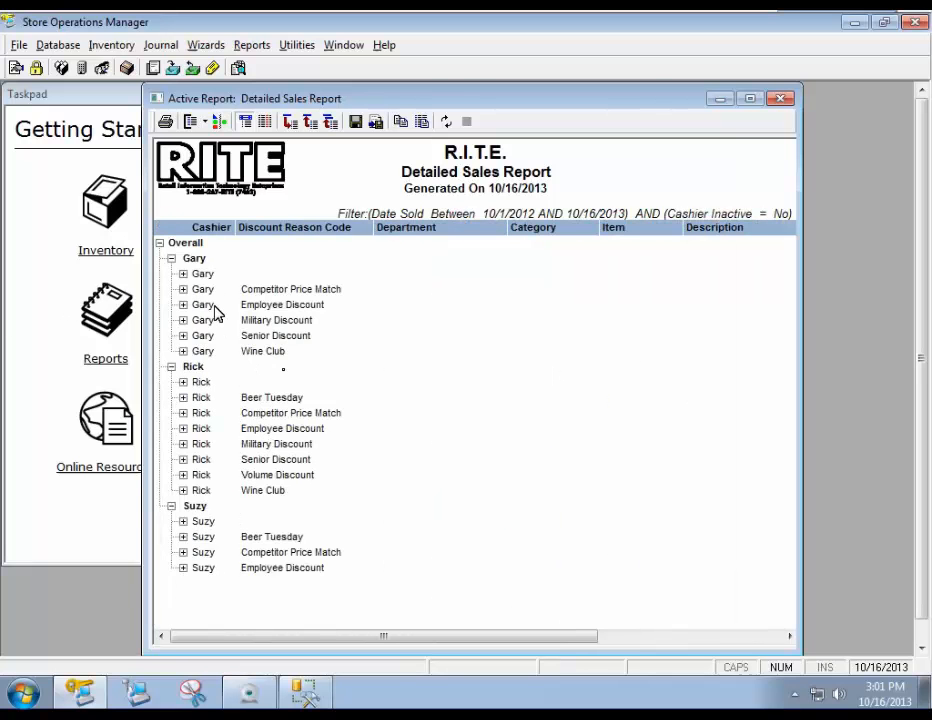
Step: Hide the Department and Category columns and widen the report window to fit the Transaction column
right_click(500, 399)
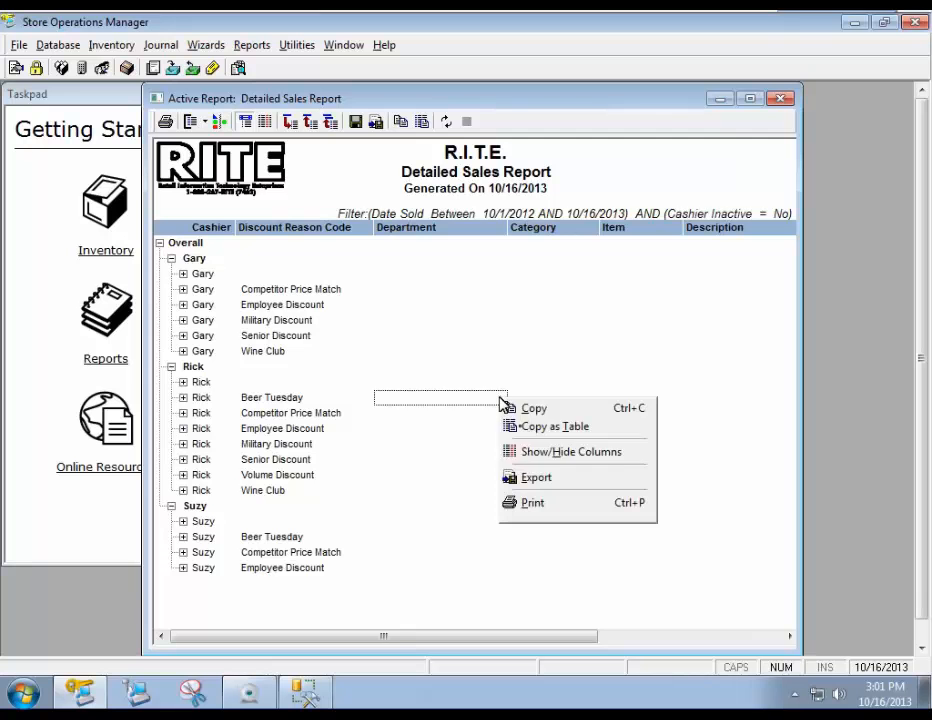
left_click(532, 452)
left_click(351, 345)
left_click(351, 345)
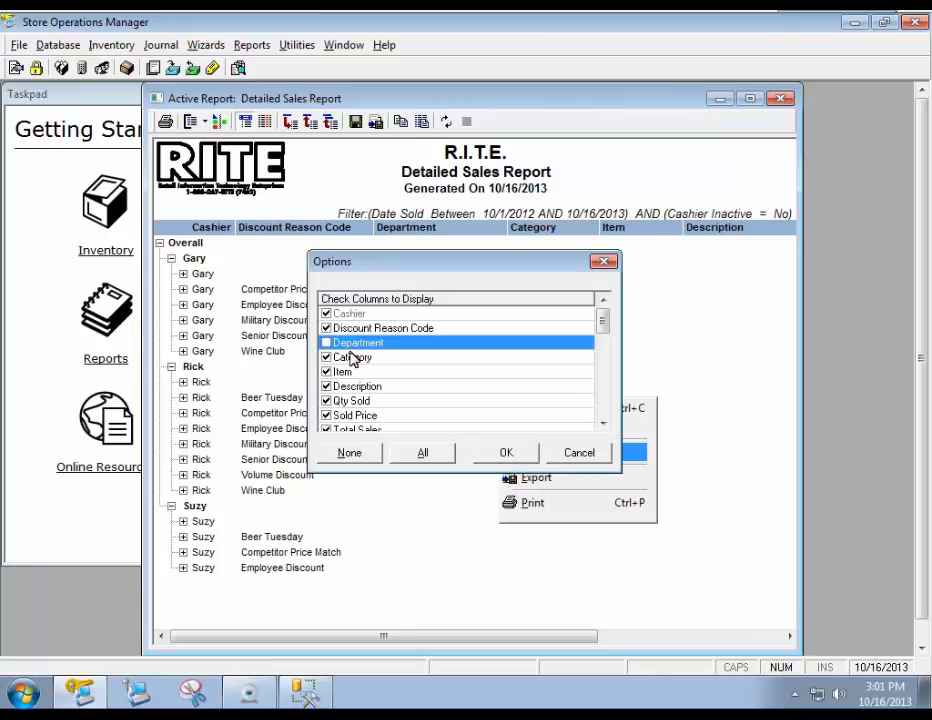
left_click(352, 358)
left_click(355, 360)
left_click(516, 455)
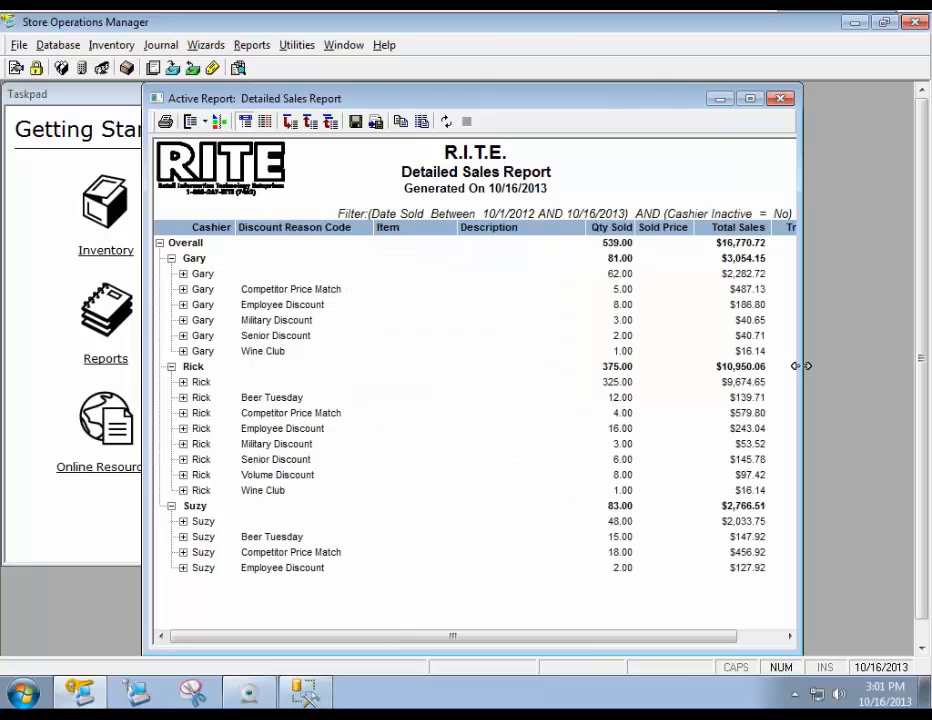
left_click_drag(801, 368, 880, 372)
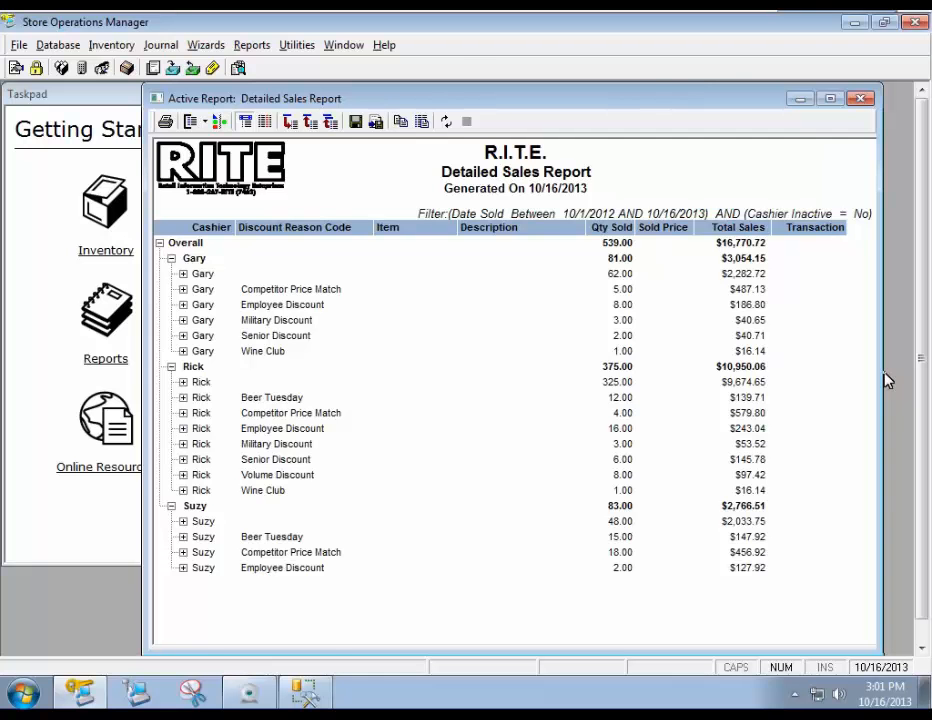
Step: Inspect the receipt of the Miller Lite sale in the second cashier's Volume Discount group, and collapse the group again
left_click(183, 475)
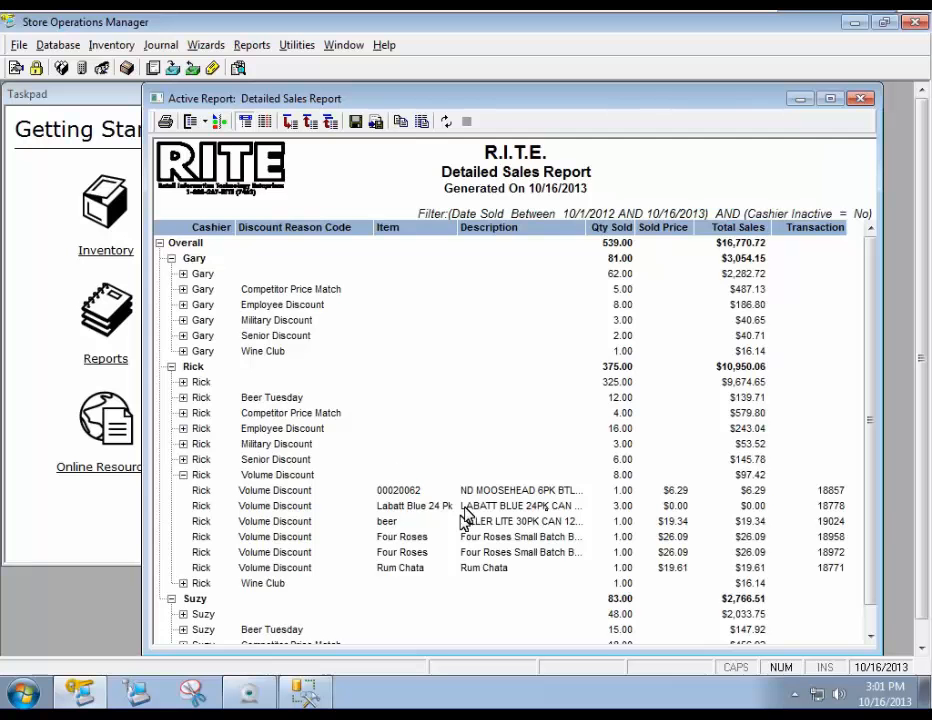
double_click(832, 521)
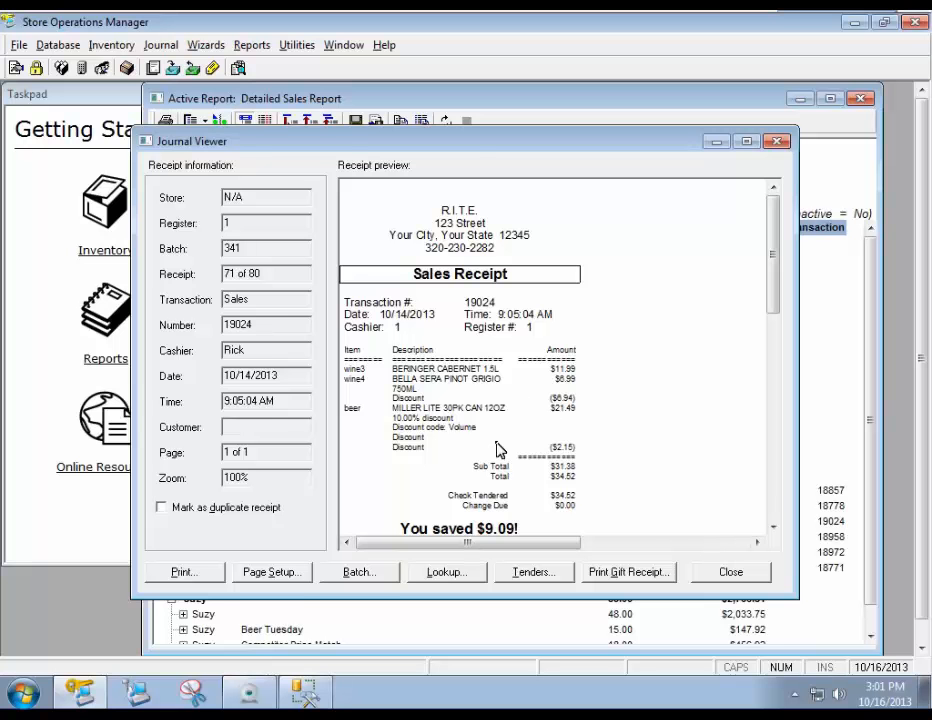
left_click(726, 570)
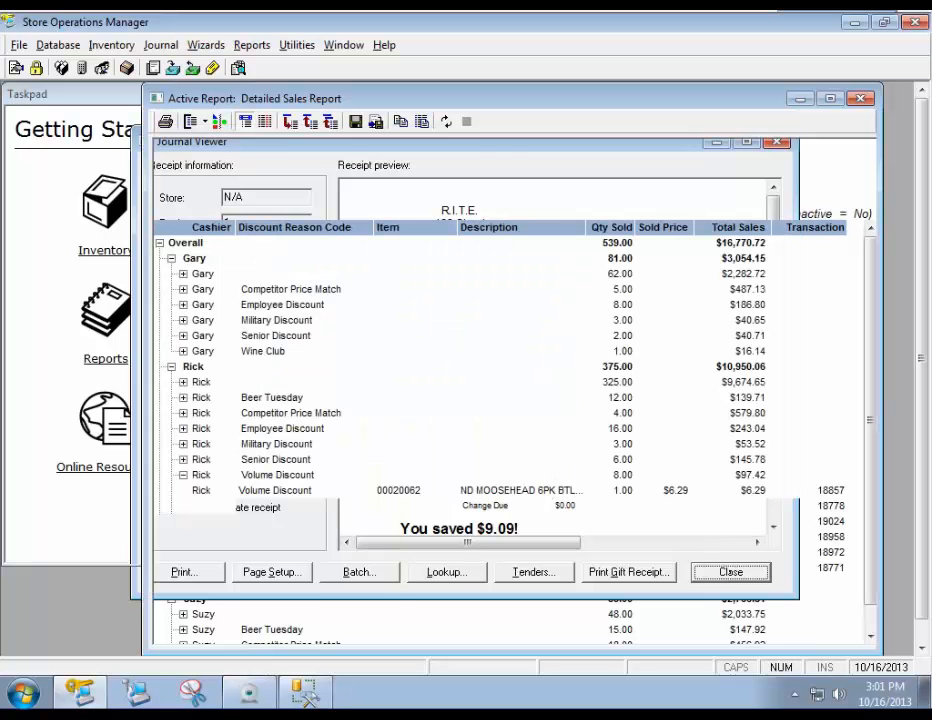
left_click(184, 476)
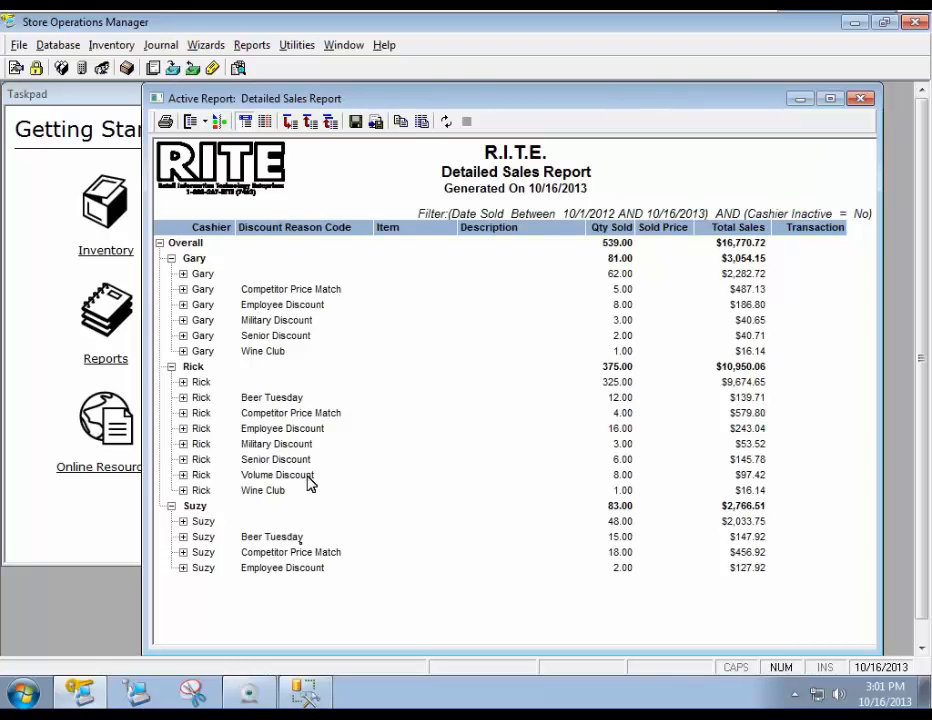
Step: Compare the Competitor Price Match quantities of the three cashiers and slightly widen the Cashier column
left_click(303, 554)
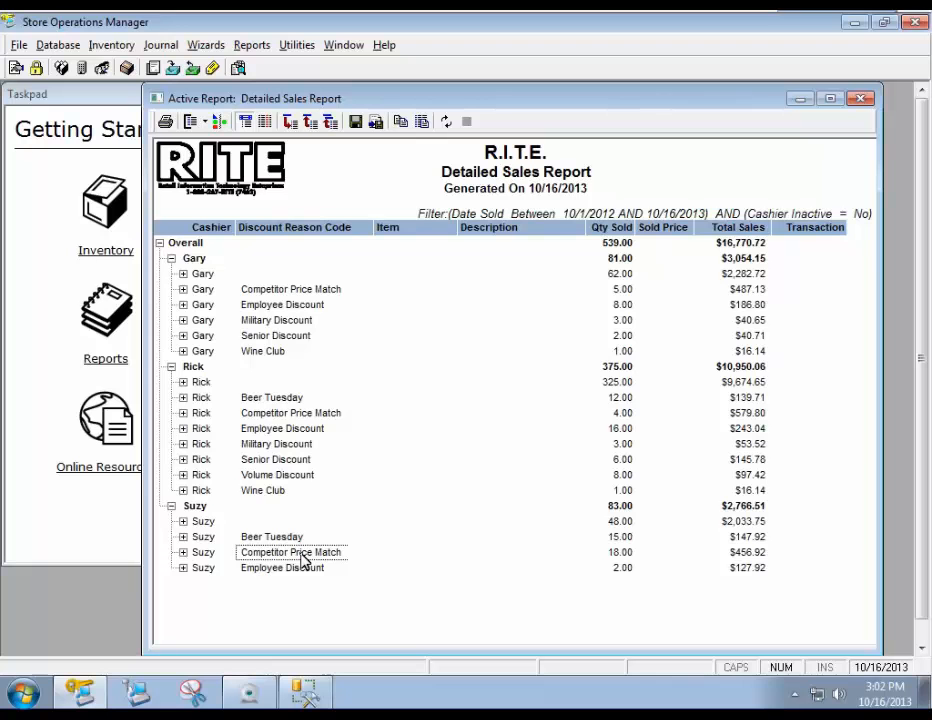
left_click(322, 291)
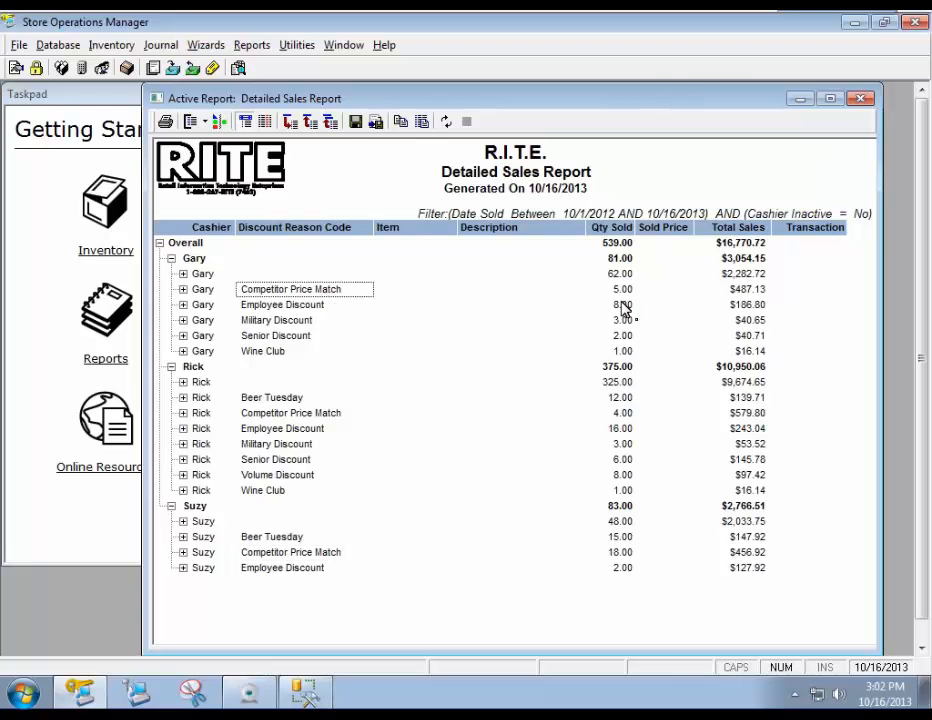
left_click(628, 414)
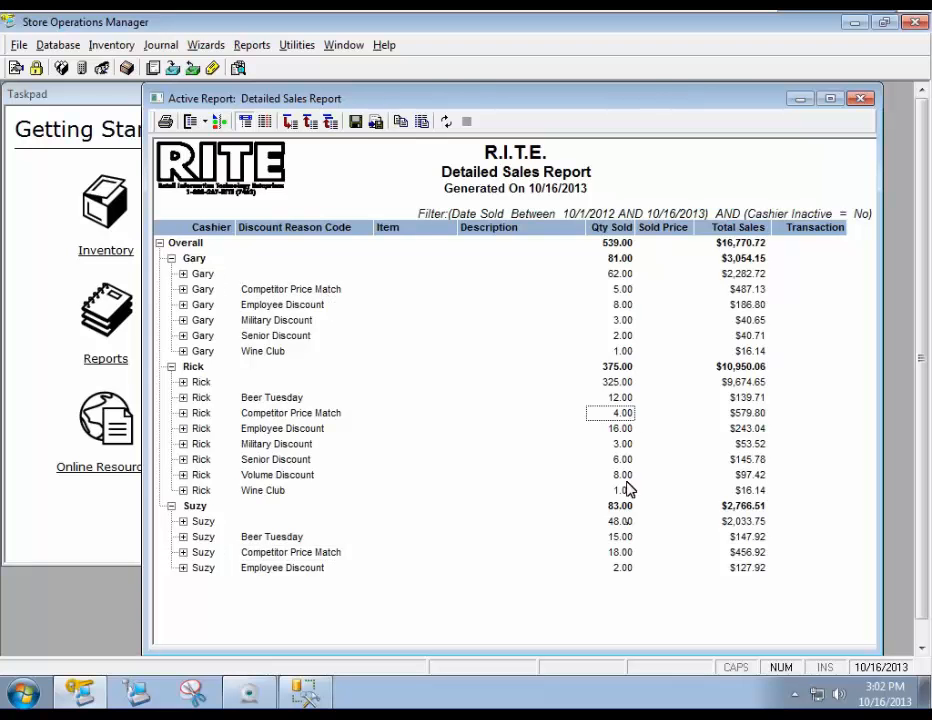
left_click(626, 555)
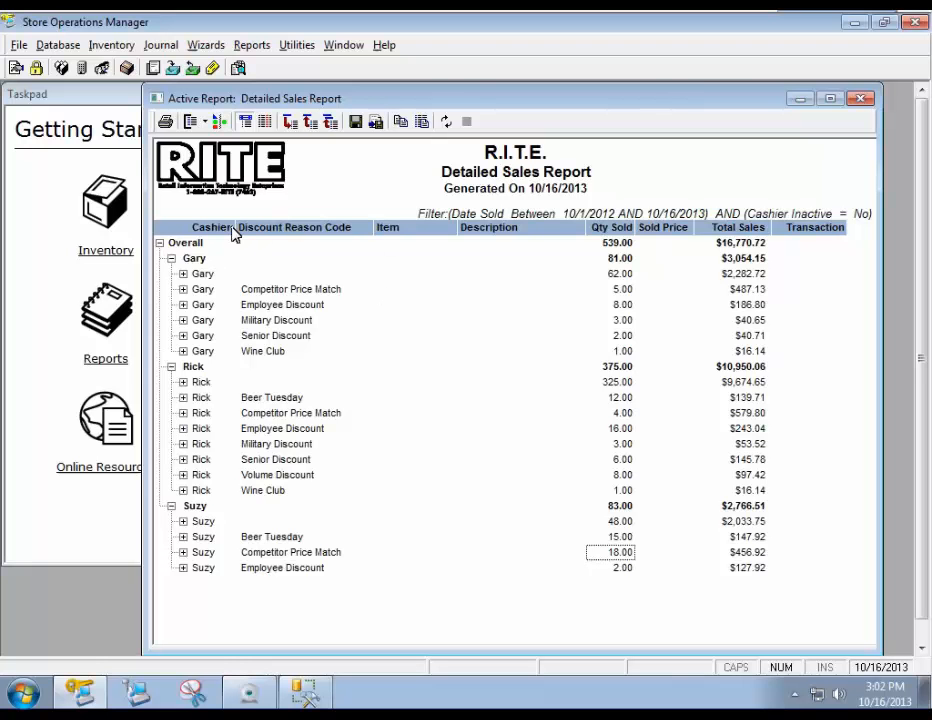
mouse_move(235, 229)
left_mouse_down()
mouse_move(266, 232)
mouse_move(238, 229)
left_mouse_up()
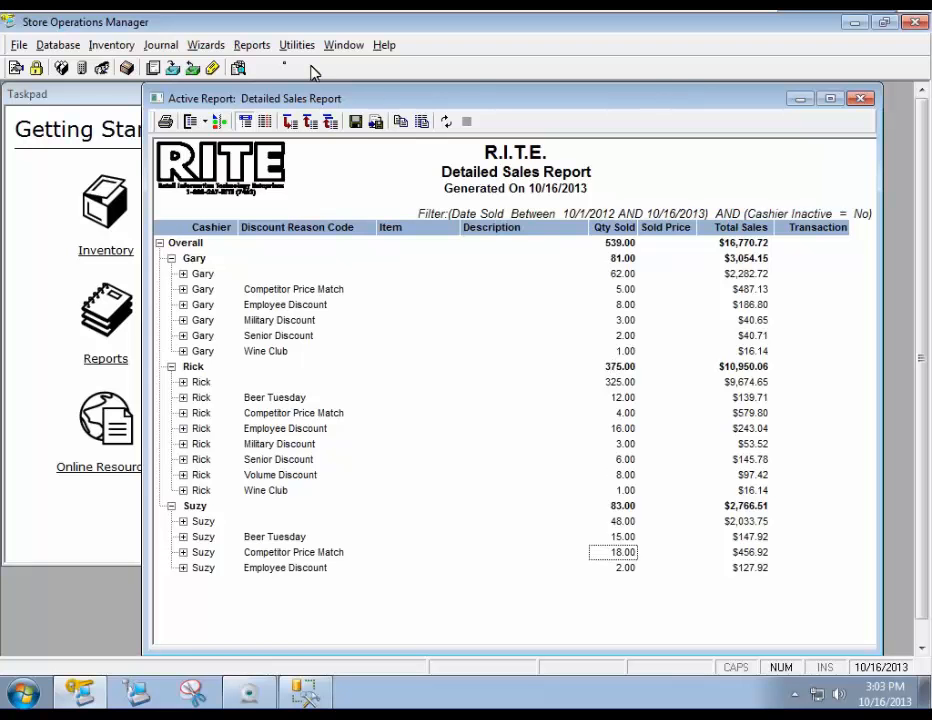
Step: Memorize the current report layout under the name Cashier Audit Report
left_click(252, 45)
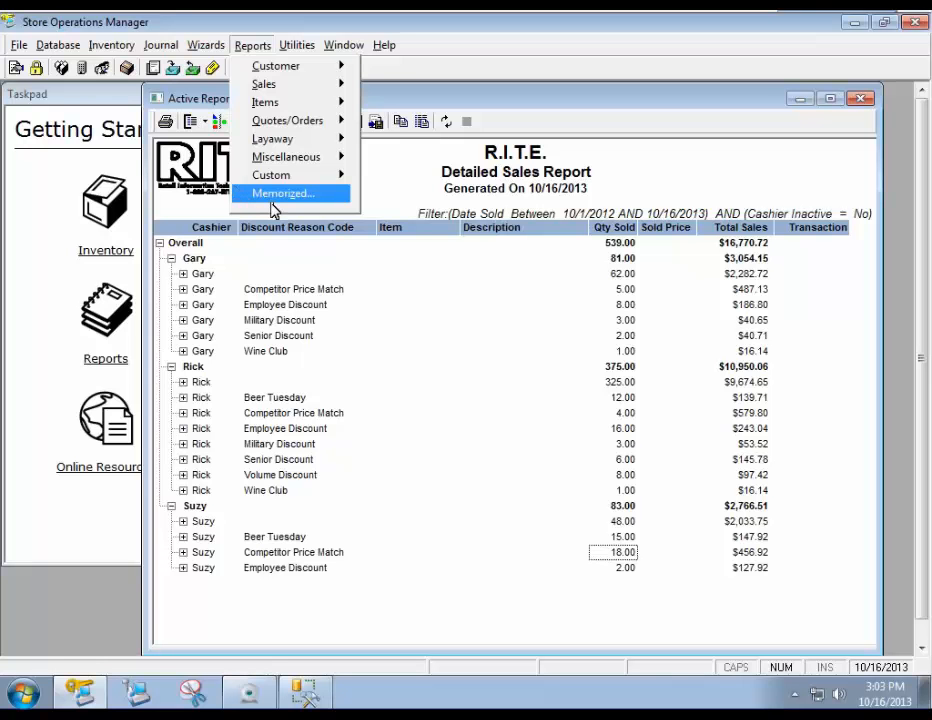
left_click(334, 339)
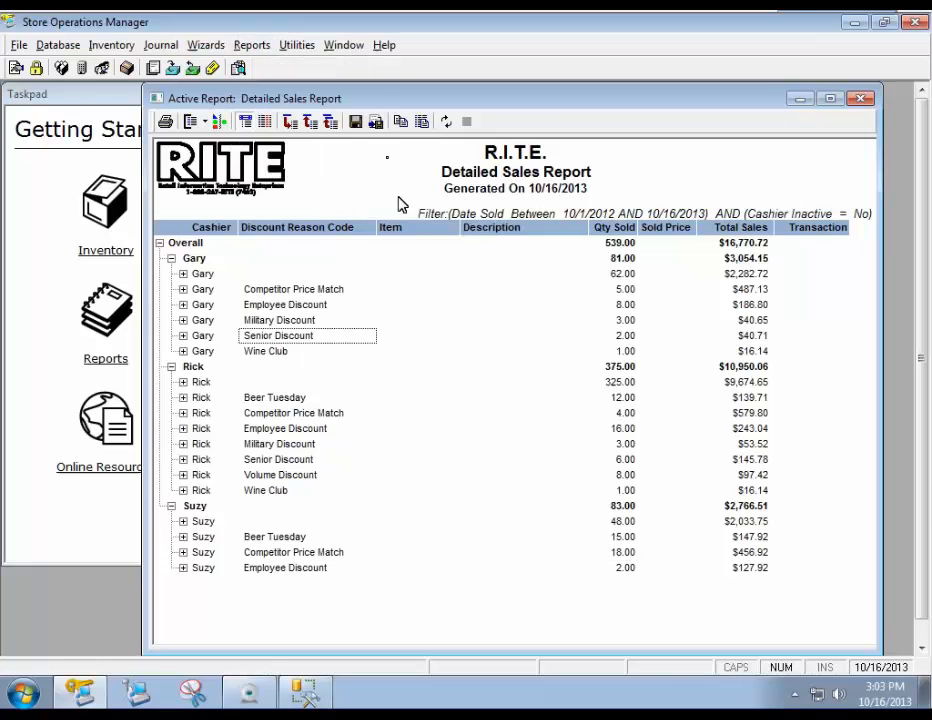
left_click(356, 123)
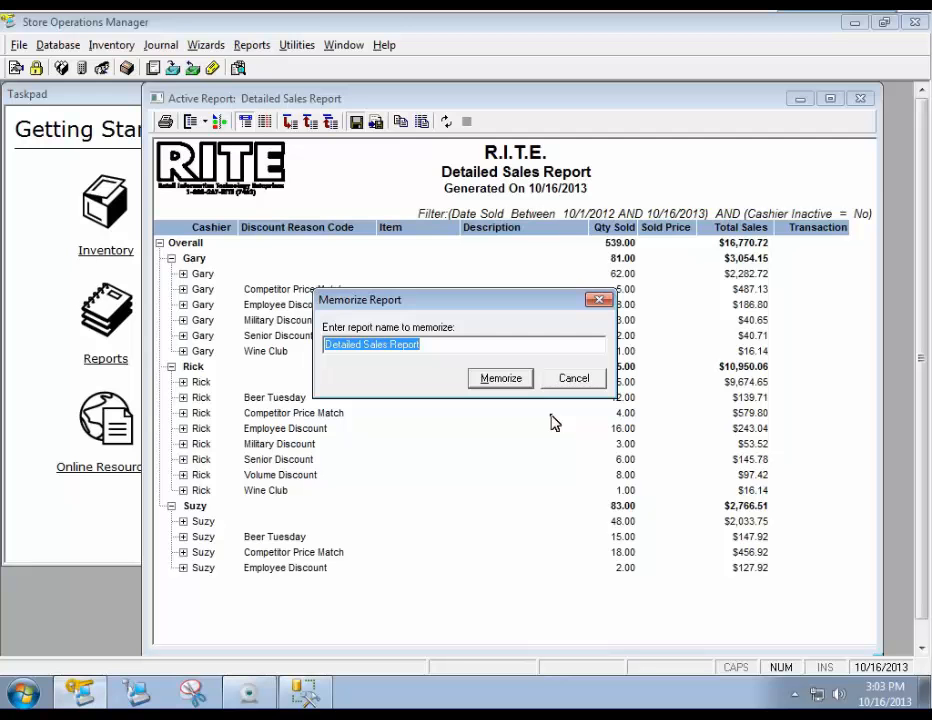
type("Cashier")
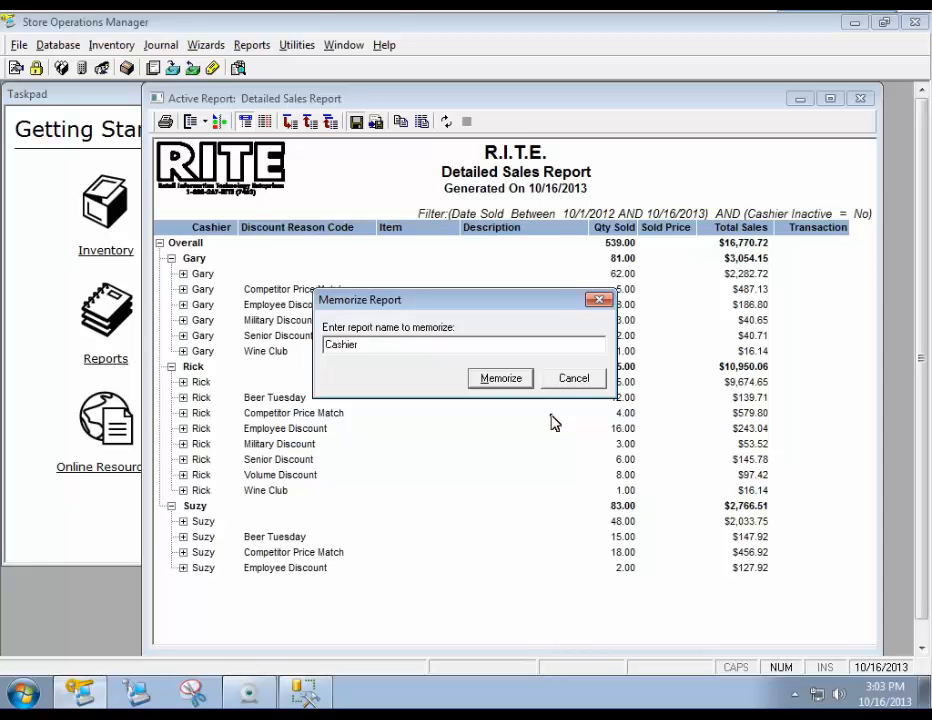
type(" Audit Report")
key("Return")
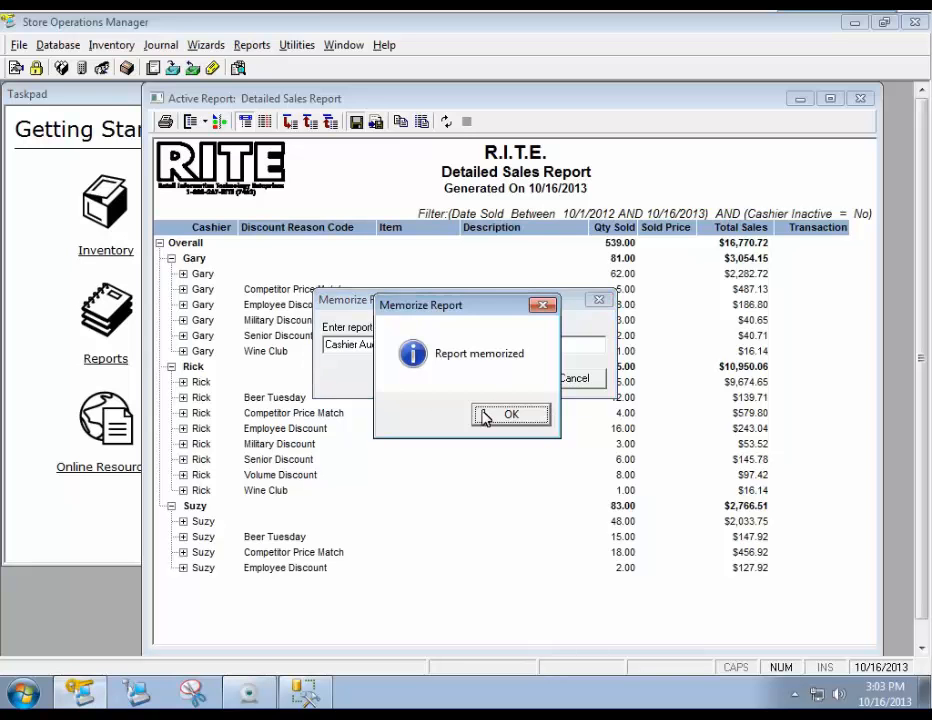
left_click(484, 418)
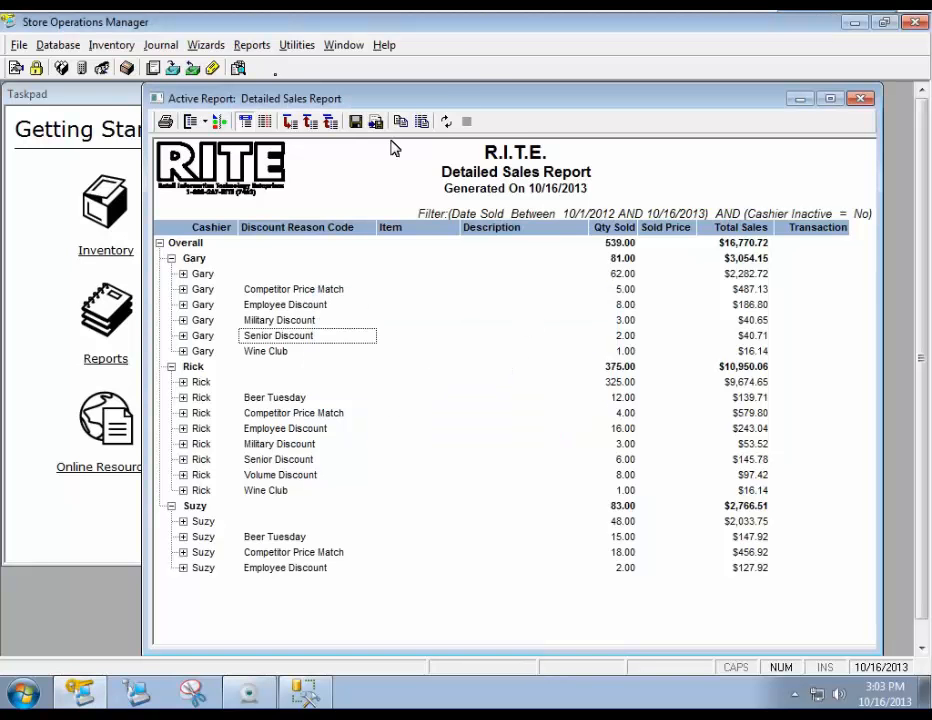
Step: Open the memorized Cashier Audit Report, inspect its Date Sold filter, and cancel generating it
left_click(291, 47)
mouse_move(268, 46)
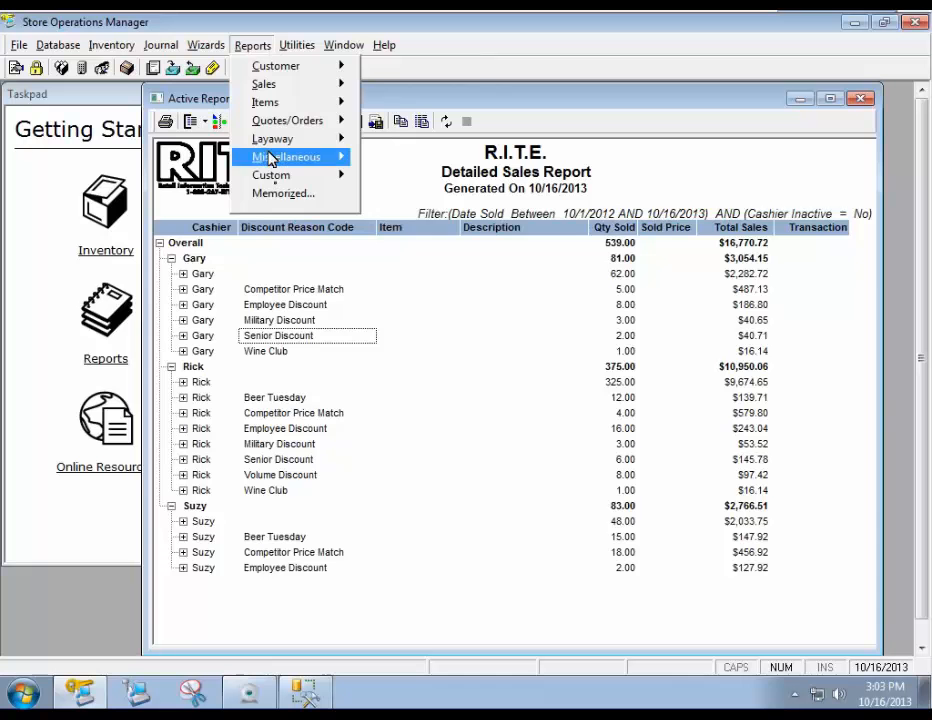
left_click(278, 195)
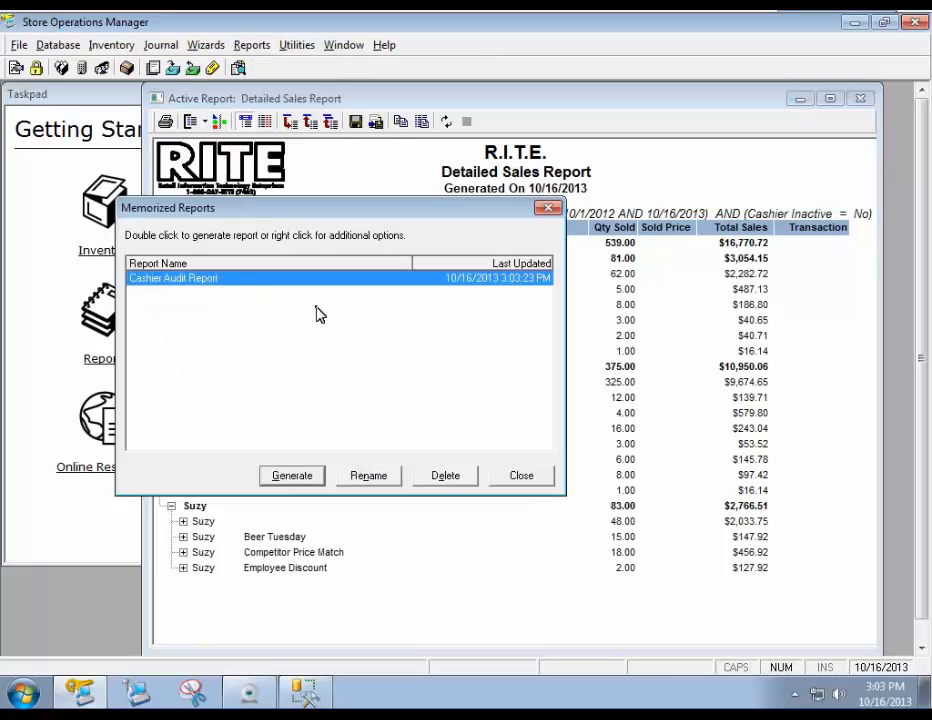
left_click(310, 482)
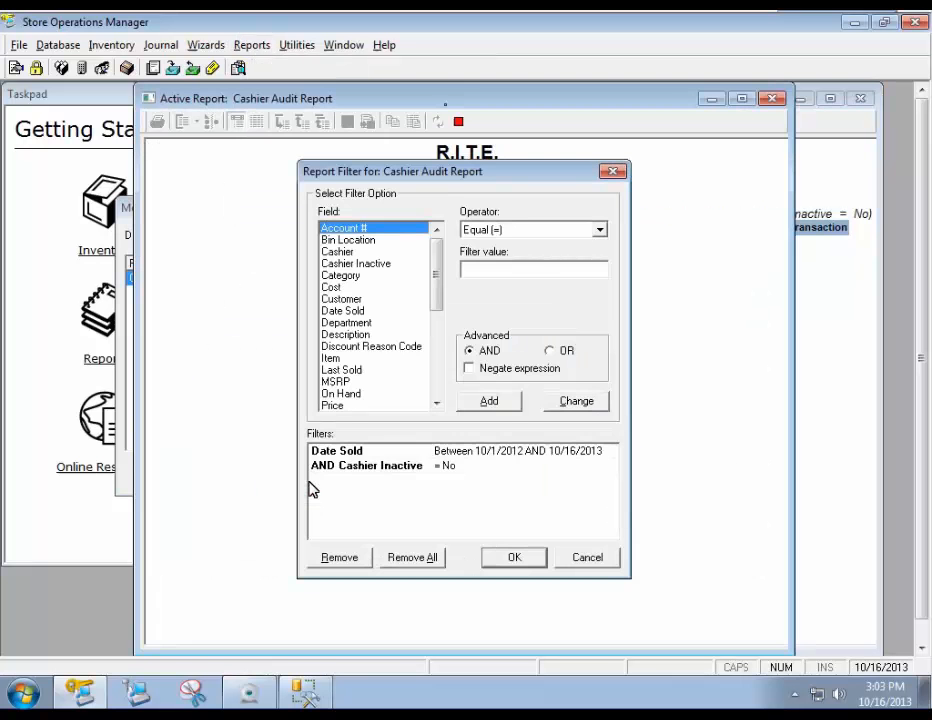
left_click(513, 461)
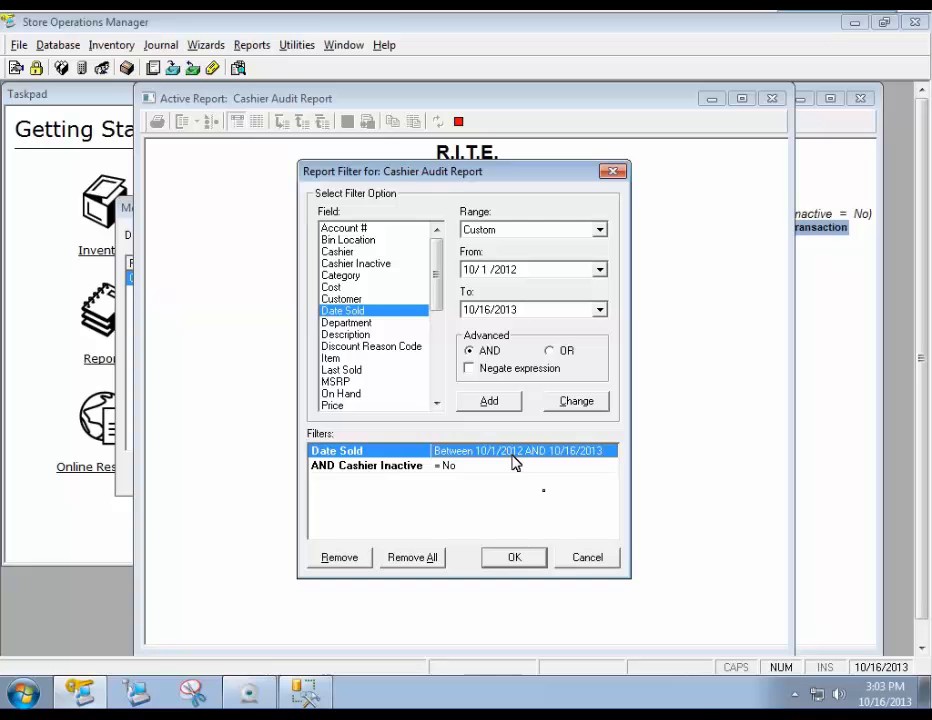
left_click(590, 557)
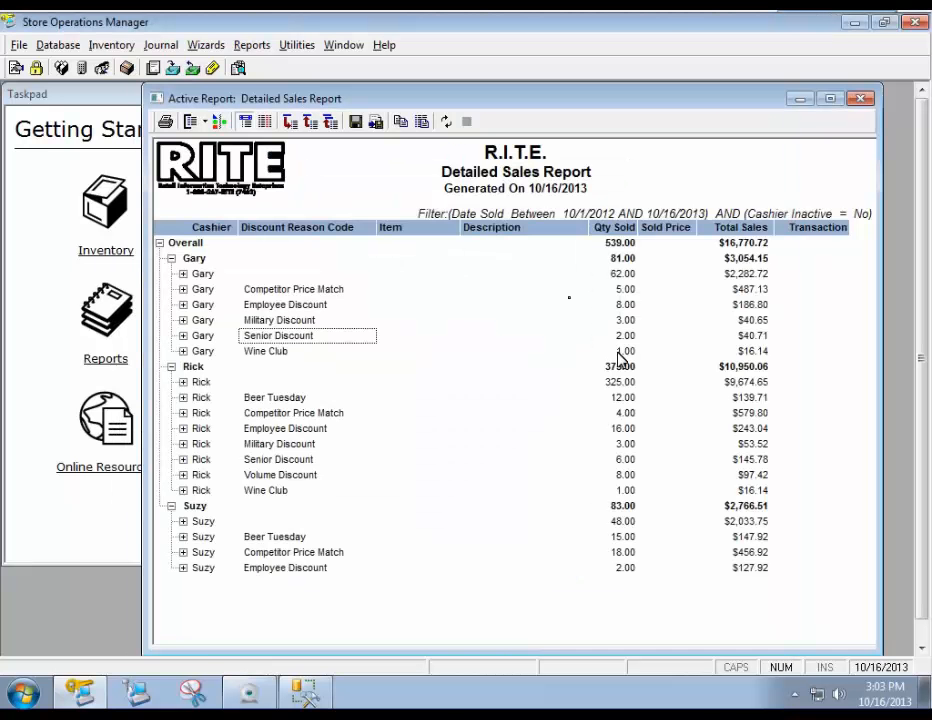
Step: Set up an export of the Detailed Sales Report with Application as the destination and HTML as the file format
left_click(465, 326)
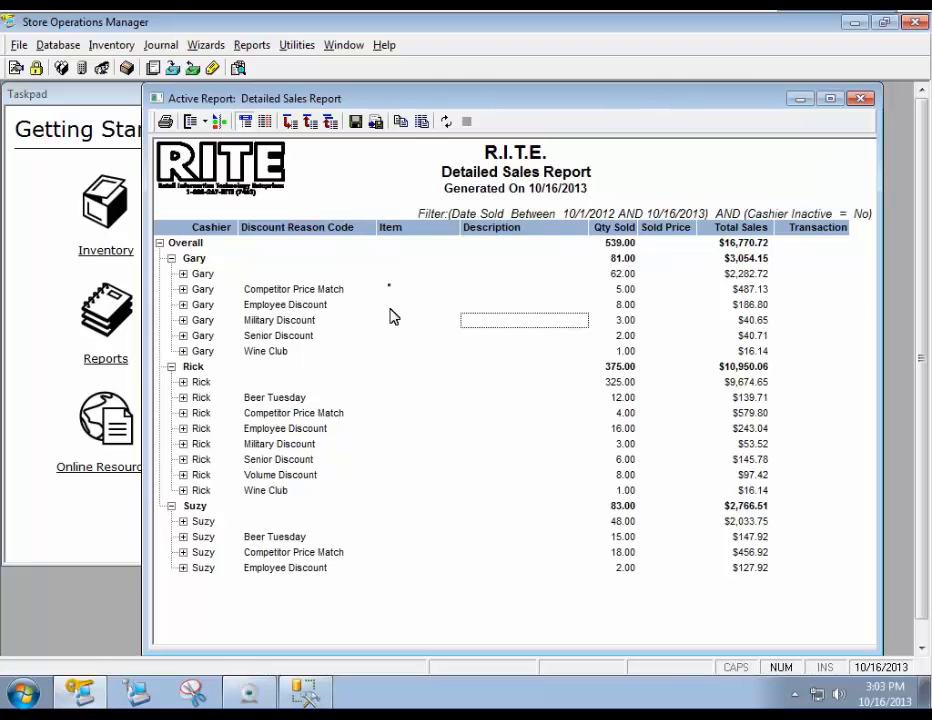
left_click(376, 129)
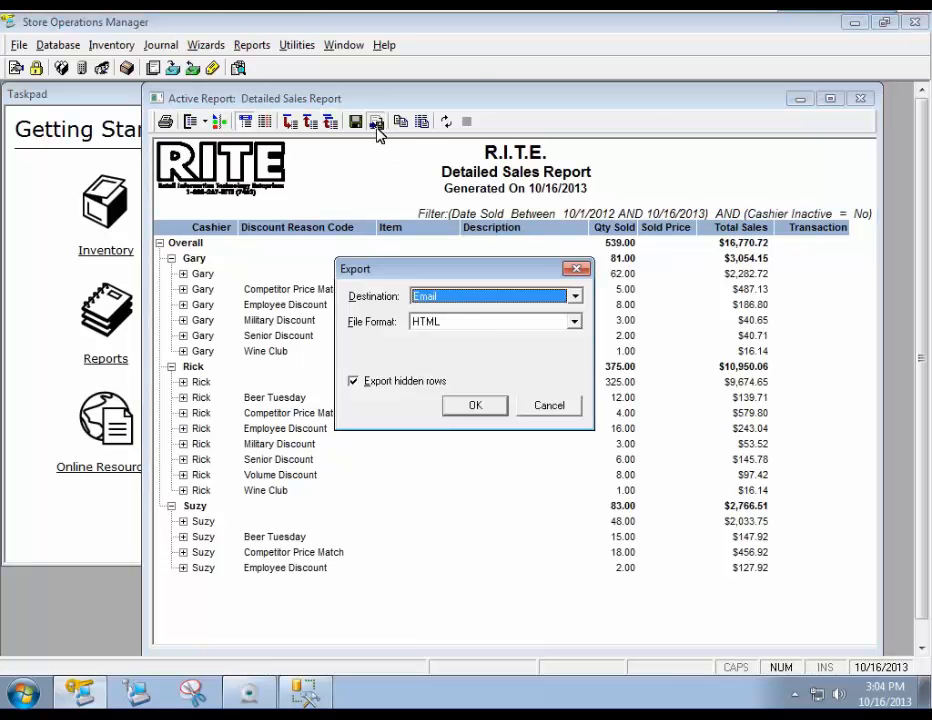
left_click(493, 297)
left_click(492, 298)
left_click(496, 301)
left_click(492, 325)
left_click(436, 328)
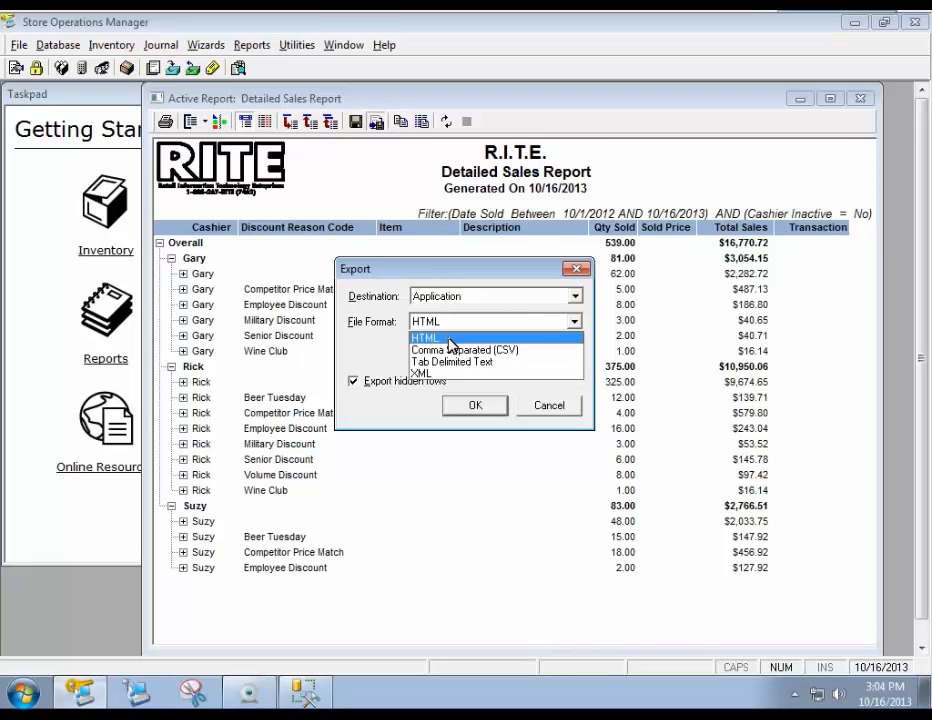
left_click(449, 340)
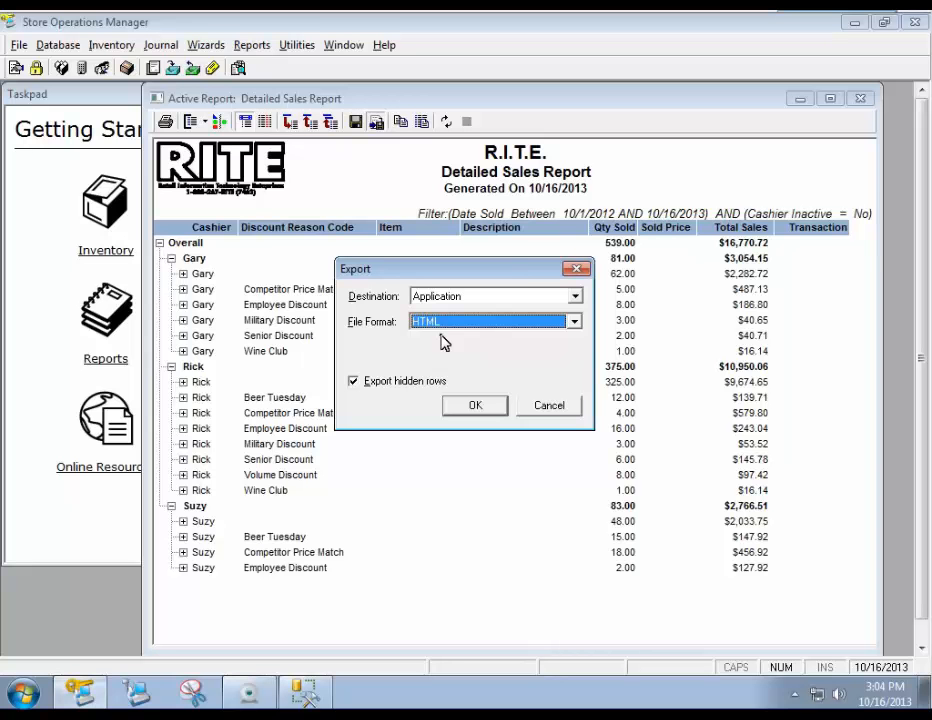
Step: Save the HTML export on the Desktop as Detailed Sales Report and close the exported page after viewing it
left_click(499, 407)
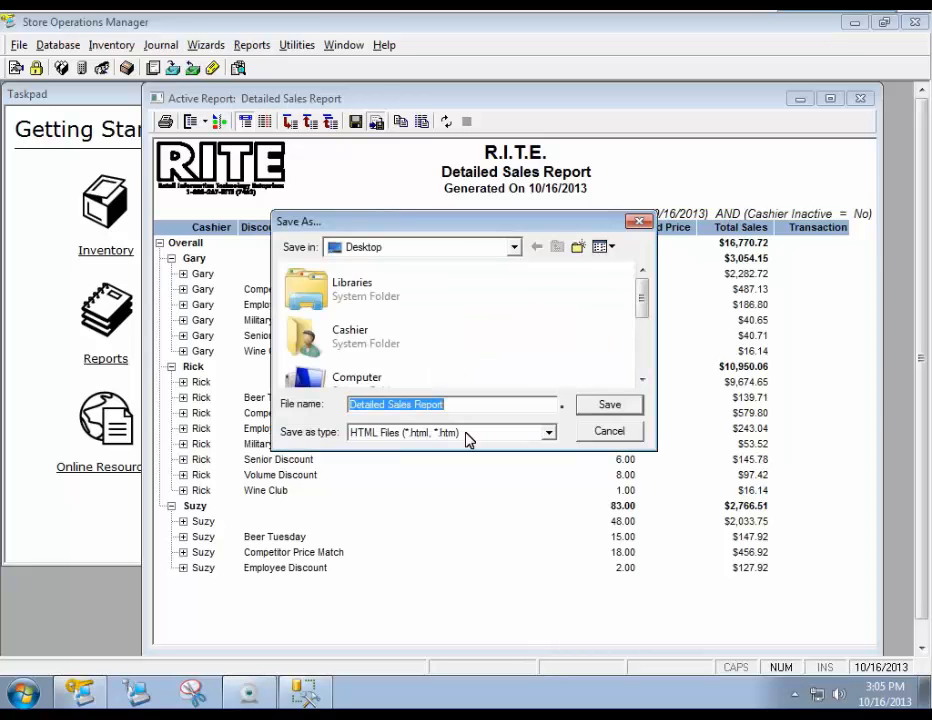
left_click(581, 409)
left_click(510, 412)
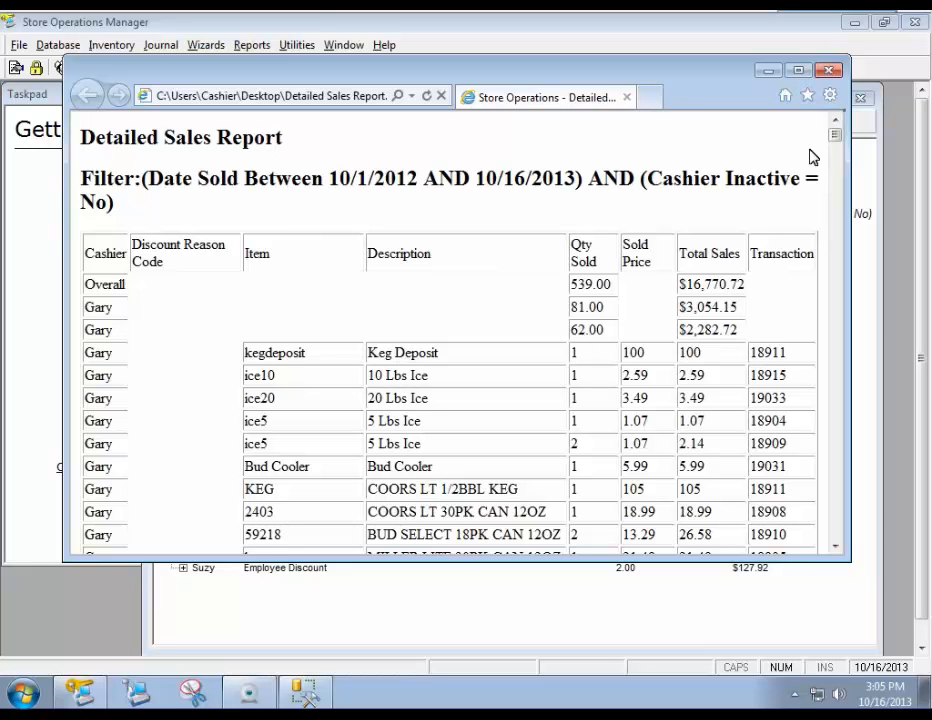
left_click(827, 70)
left_click(509, 411)
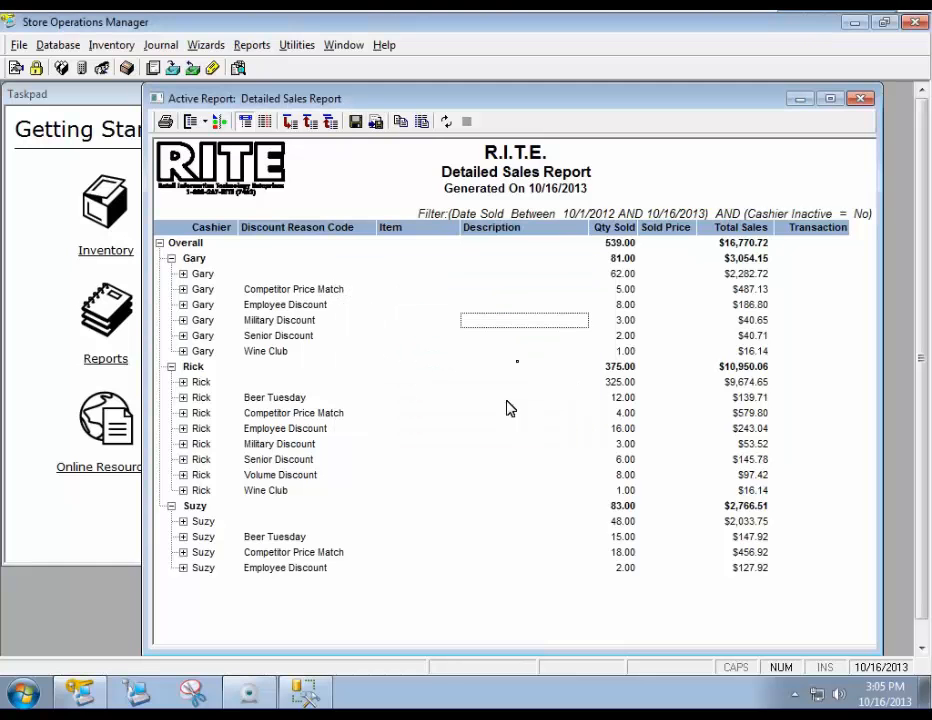
Step: Try the File destination with the Comma Separated (CSV) format for the export, and cancel it
left_click(376, 121)
left_click(465, 302)
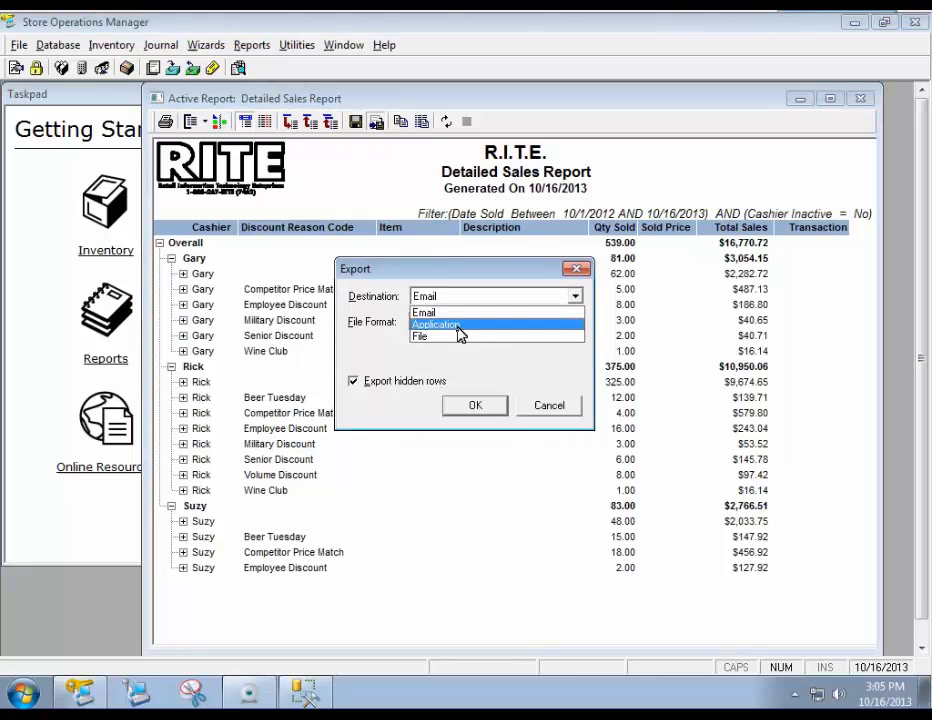
left_click(464, 336)
left_click(471, 330)
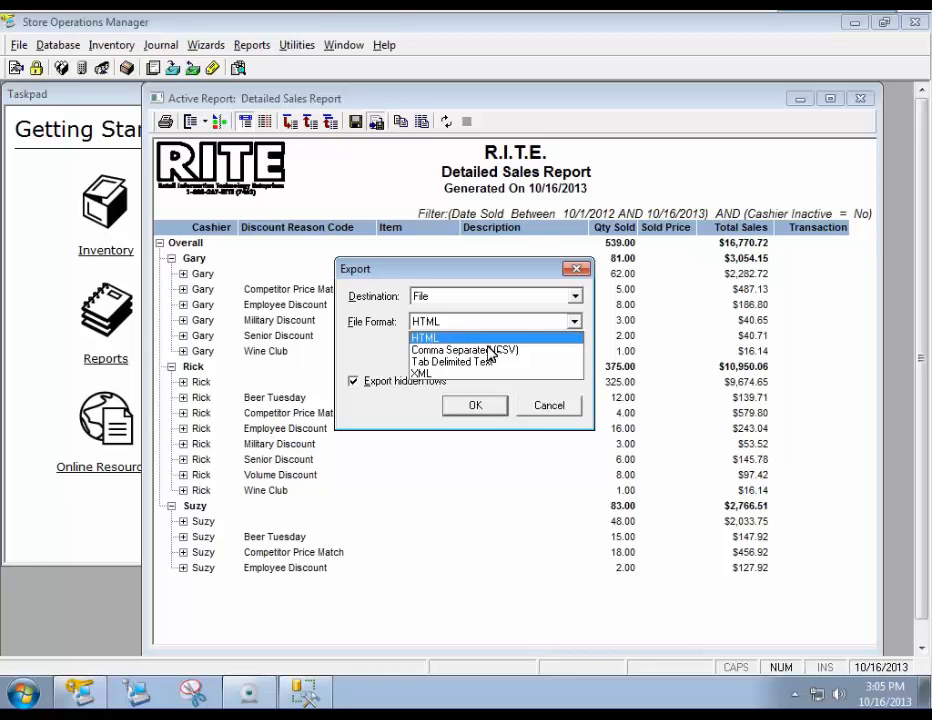
left_click(500, 350)
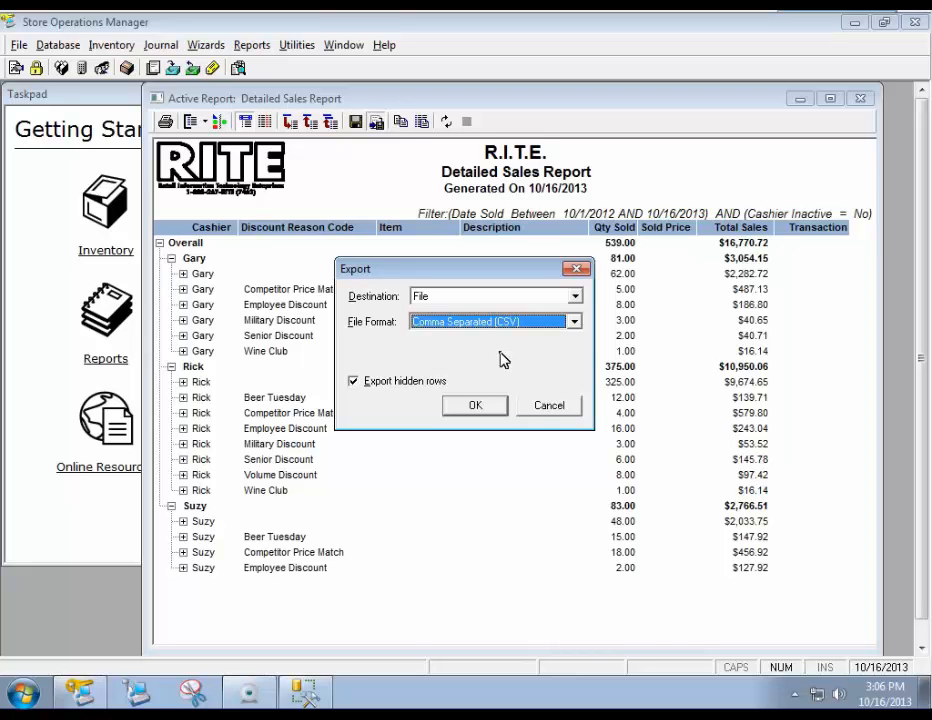
left_click(548, 405)
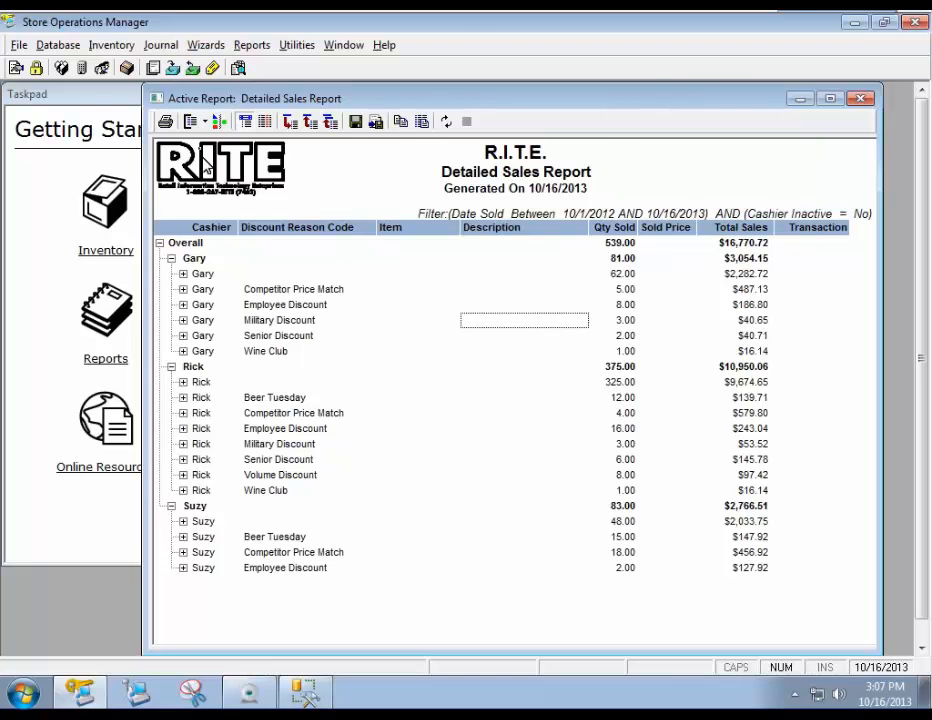
Step: Open the report's print preview and keep CutePDF Writer as the printer in the print setup
left_click(166, 122)
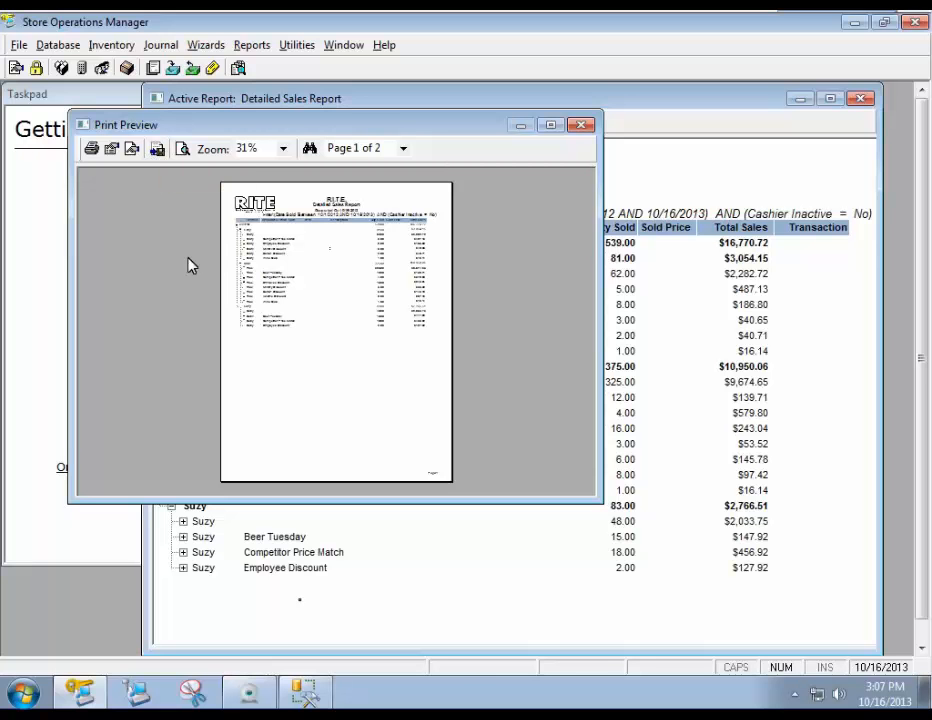
left_click(91, 150)
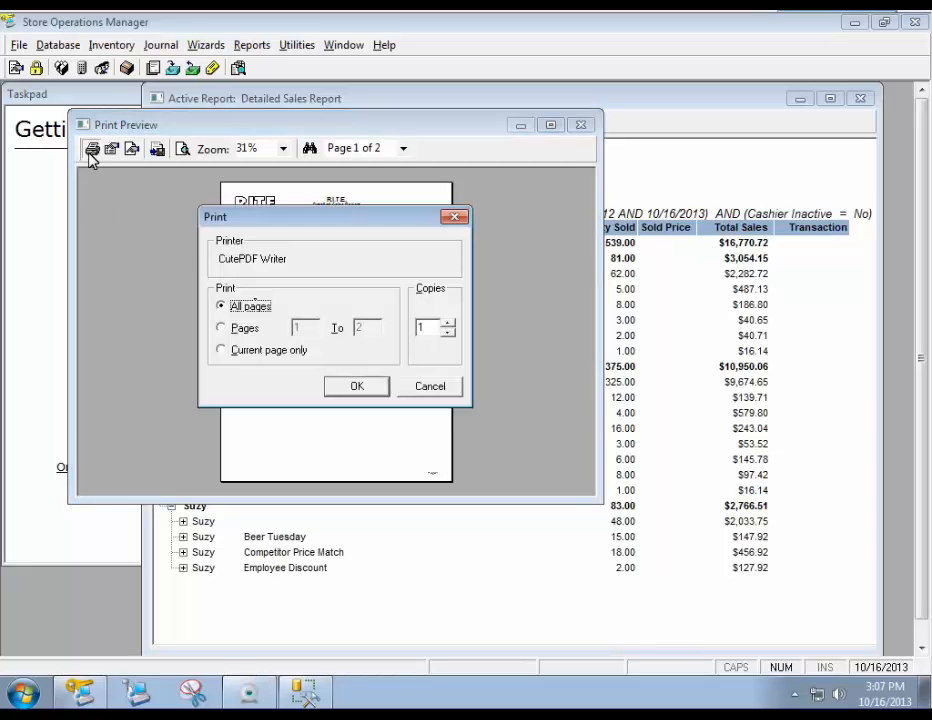
left_click(422, 385)
left_click(112, 149)
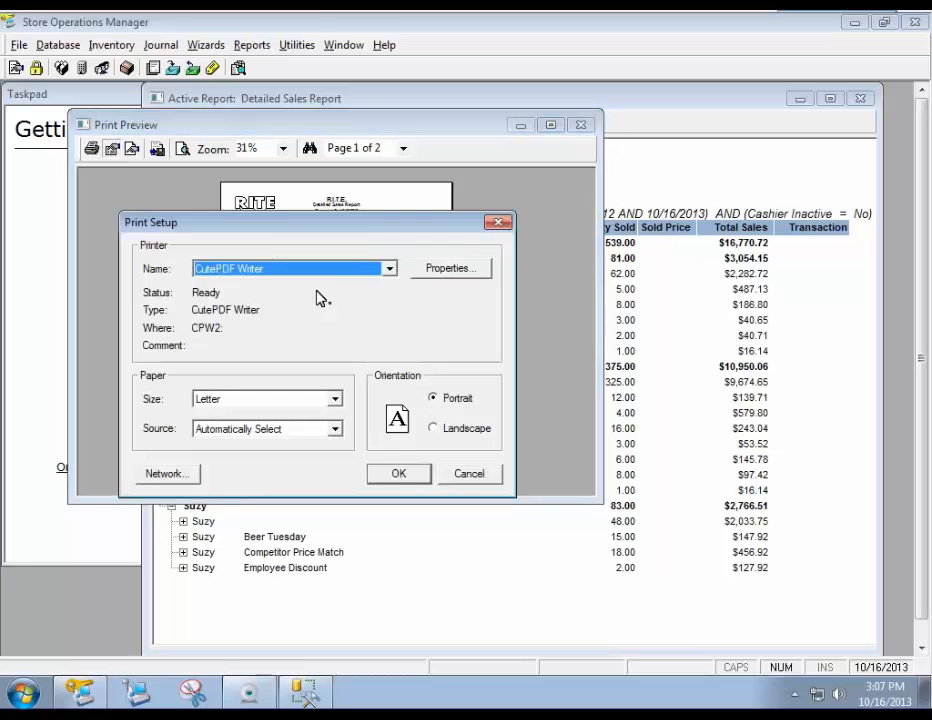
left_click(343, 272)
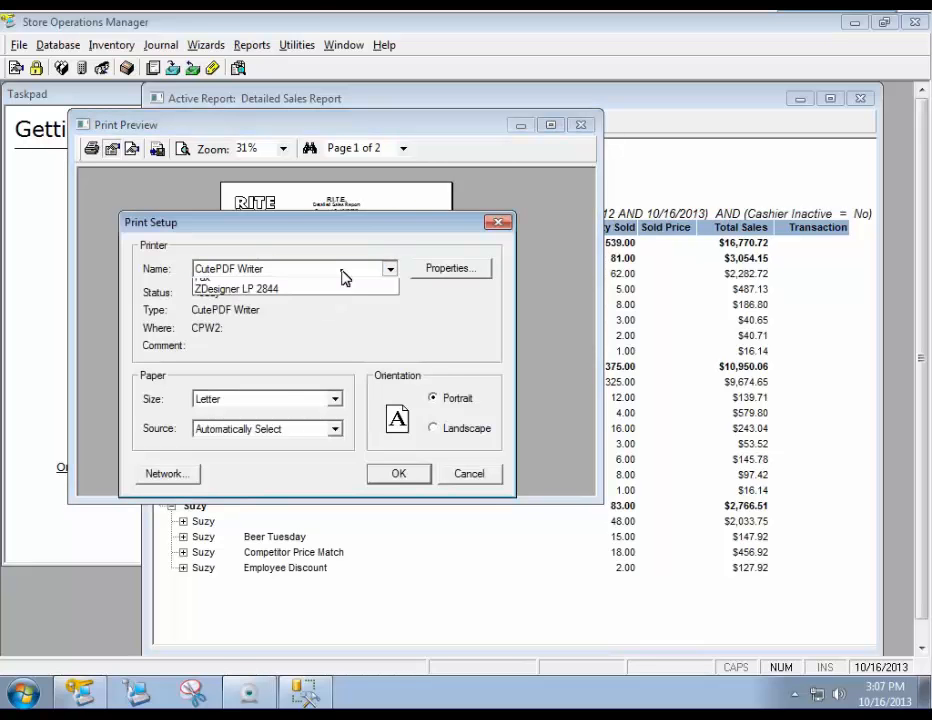
left_click(344, 276)
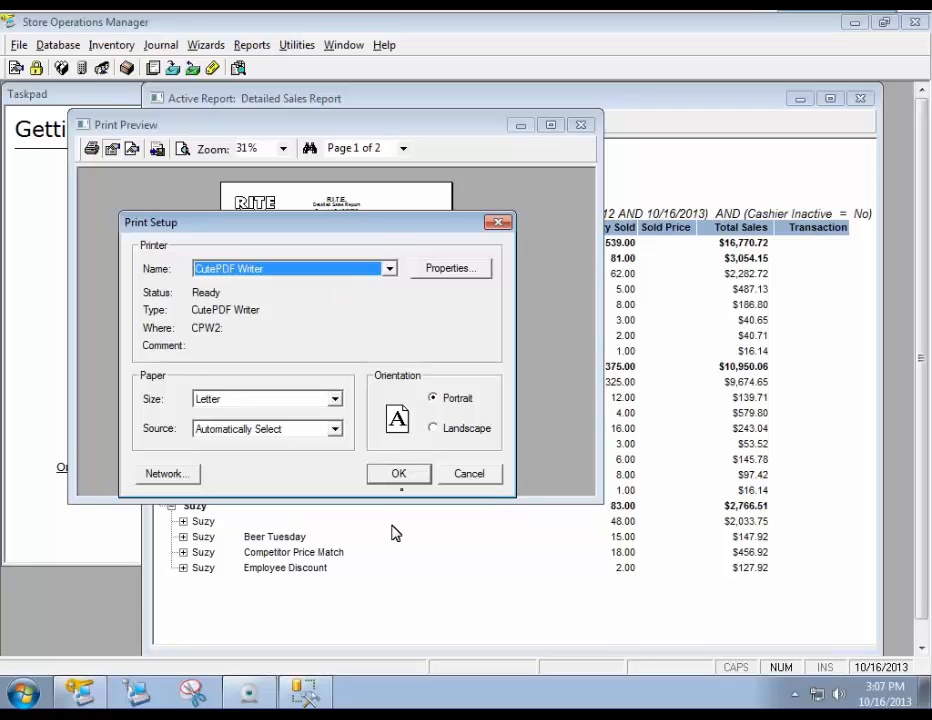
left_click(410, 480)
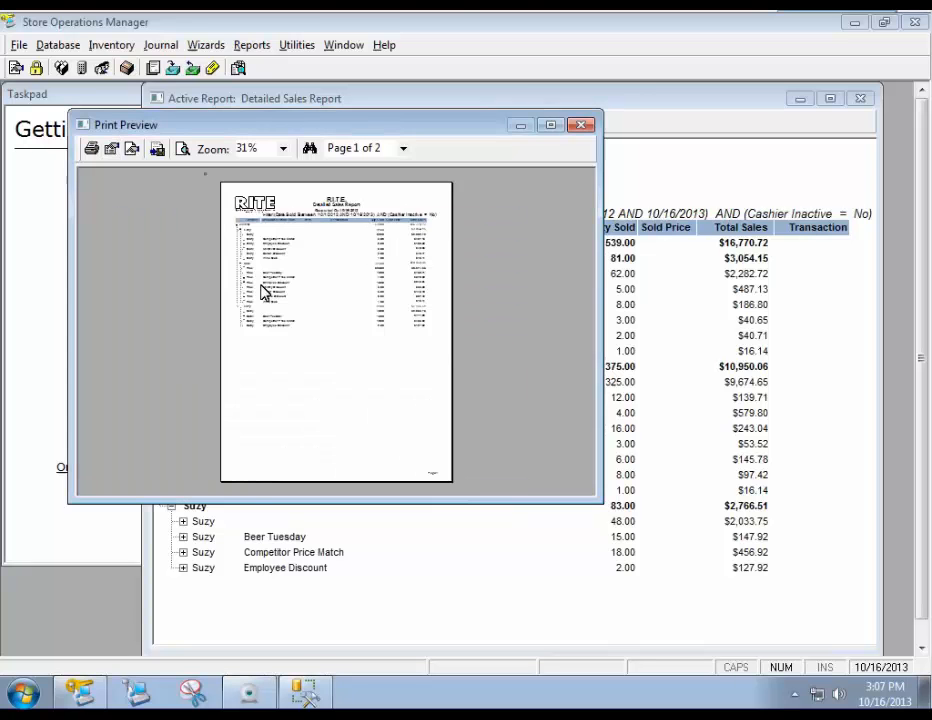
Step: Print the previewed report through CutePDF Writer and save the PDF on the Desktop as Cashier Audit Report
left_click(110, 147)
left_click(336, 389)
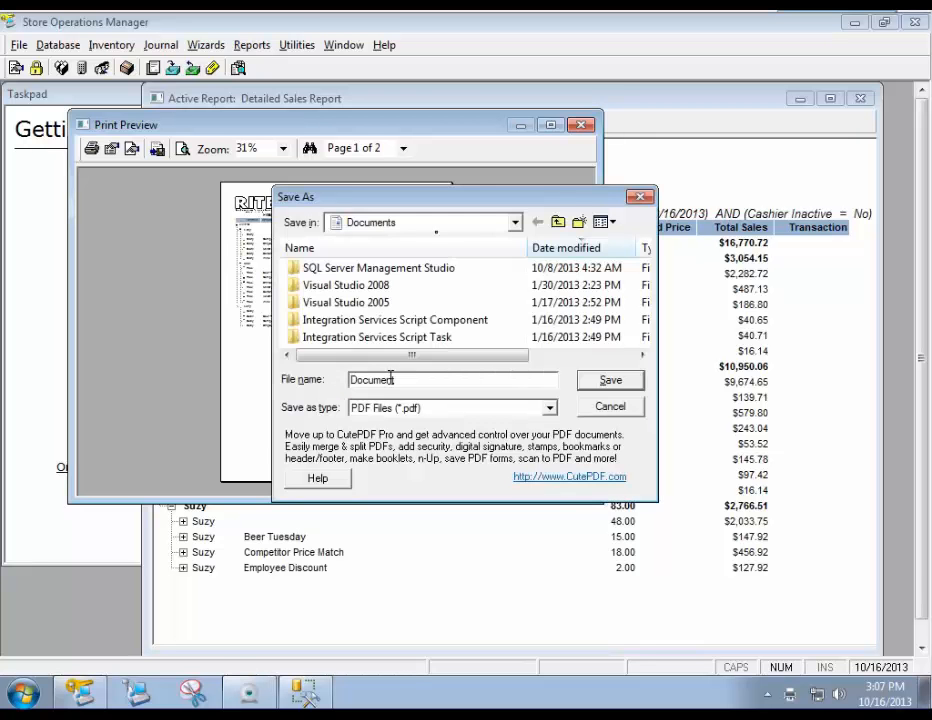
left_click(443, 222)
left_click(402, 243)
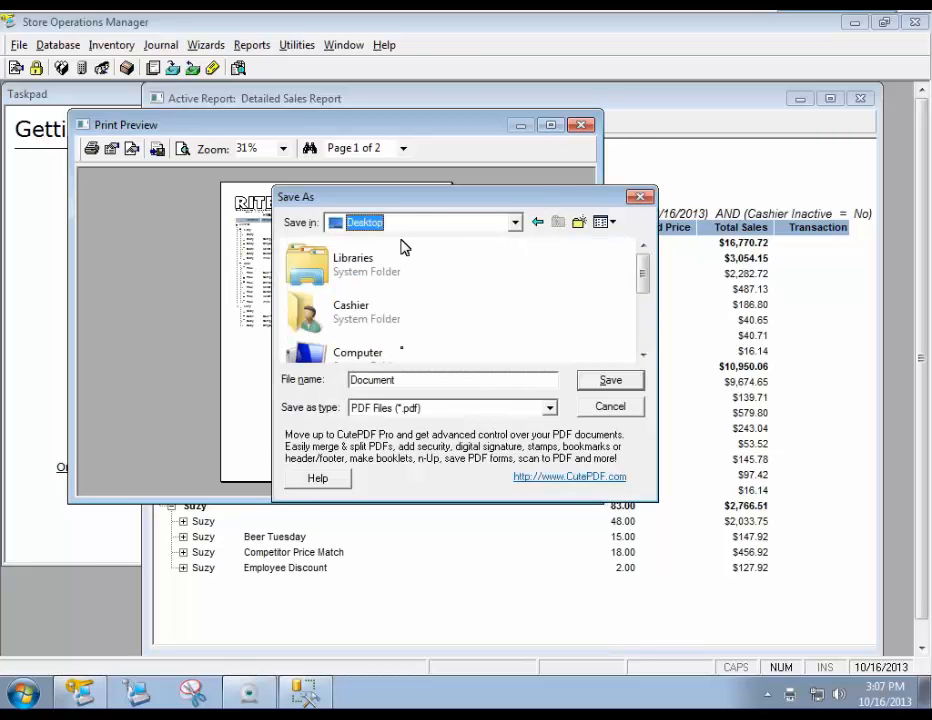
double_click(400, 379)
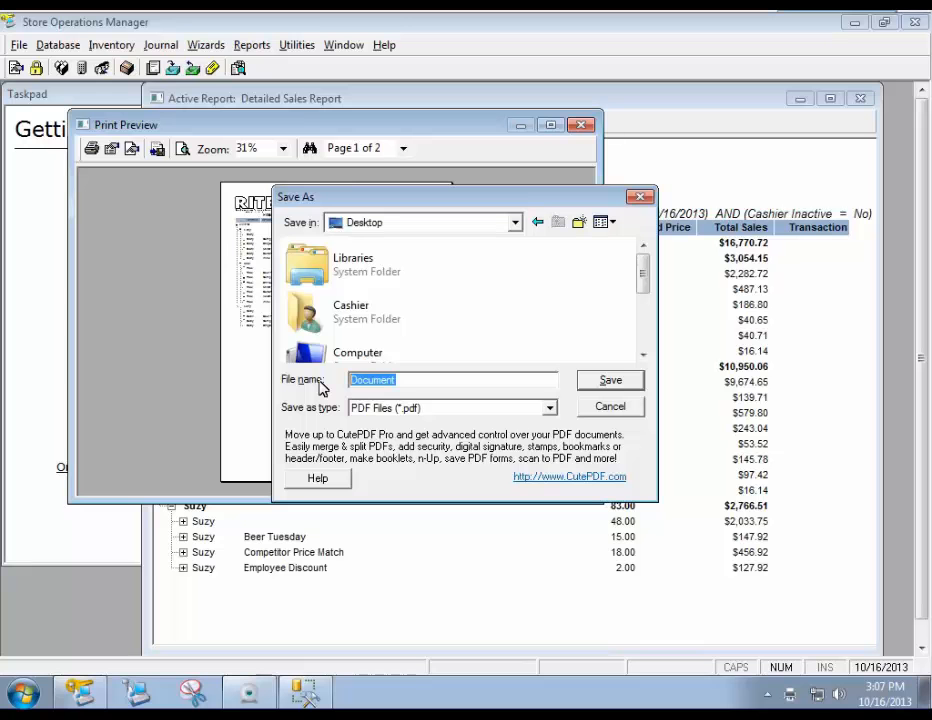
type("D")
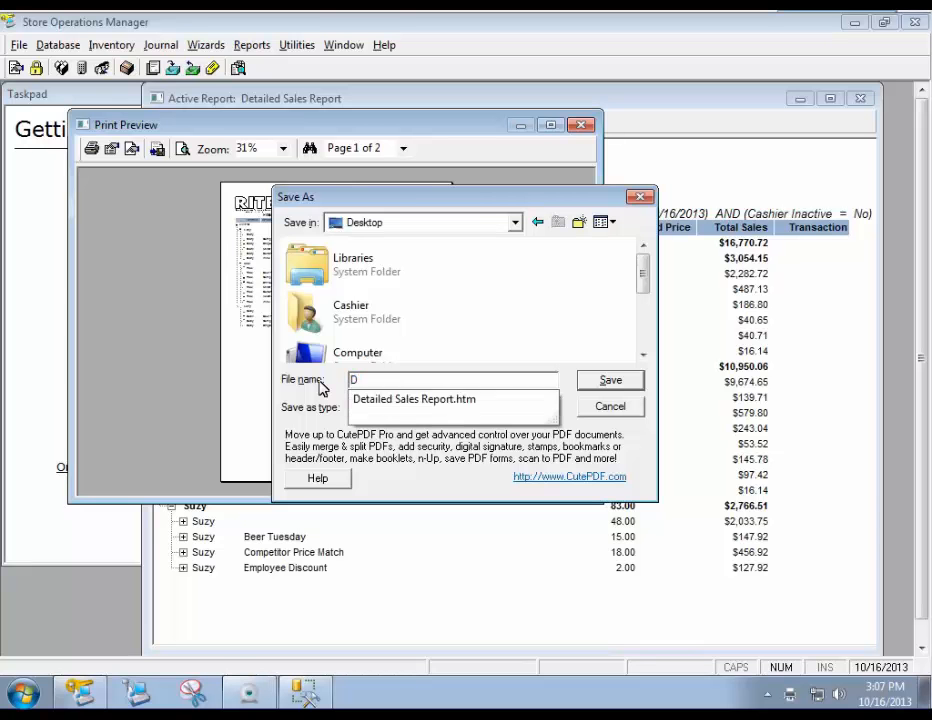
key("BackSpace")
type("Cashier ")
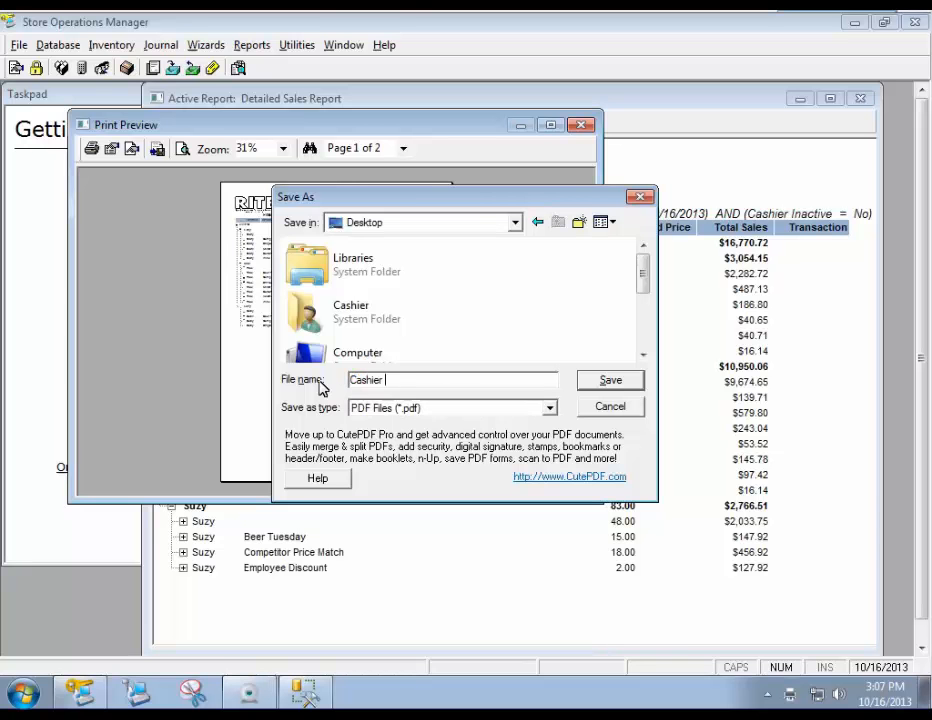
type("Audit Report")
key("Return")
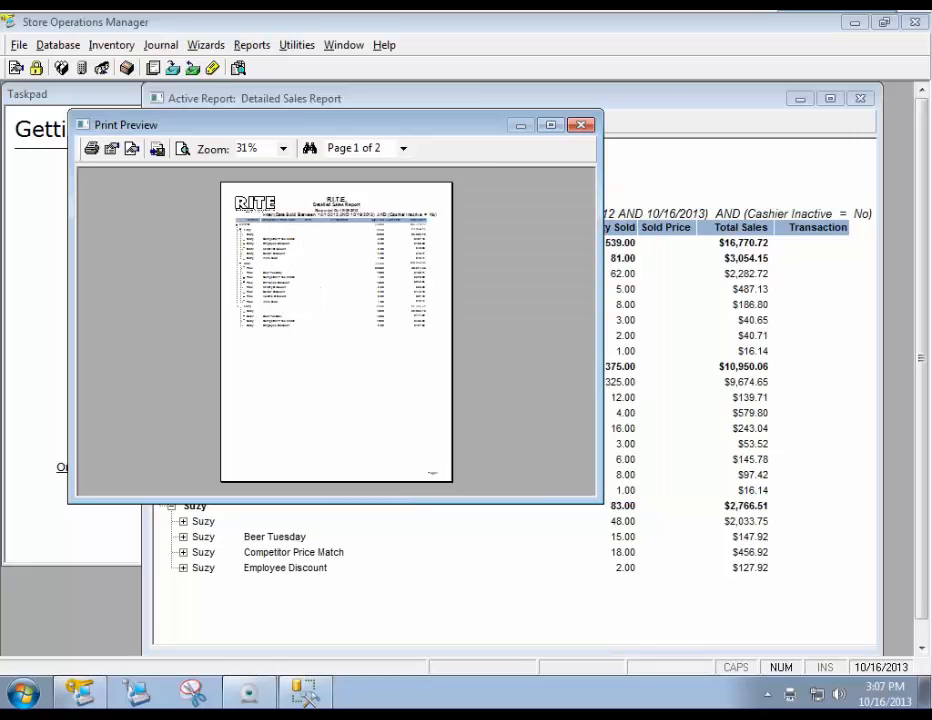
Step: Open the Cashier Audit Report PDF from the desktop to examine it maximized, and close it along with the print preview
left_click(926, 692)
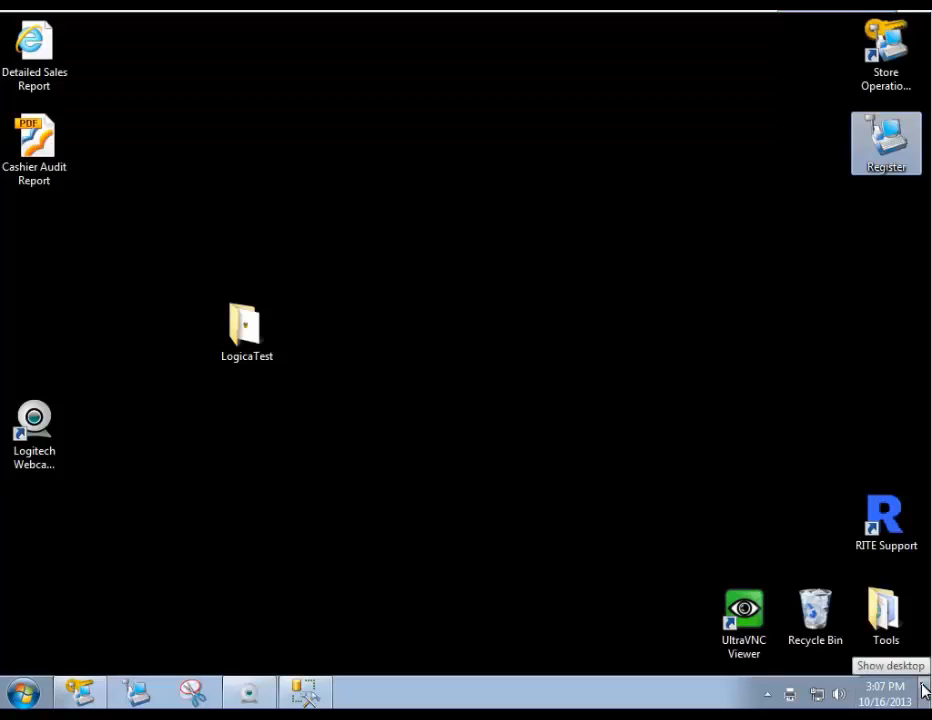
left_click(17, 132)
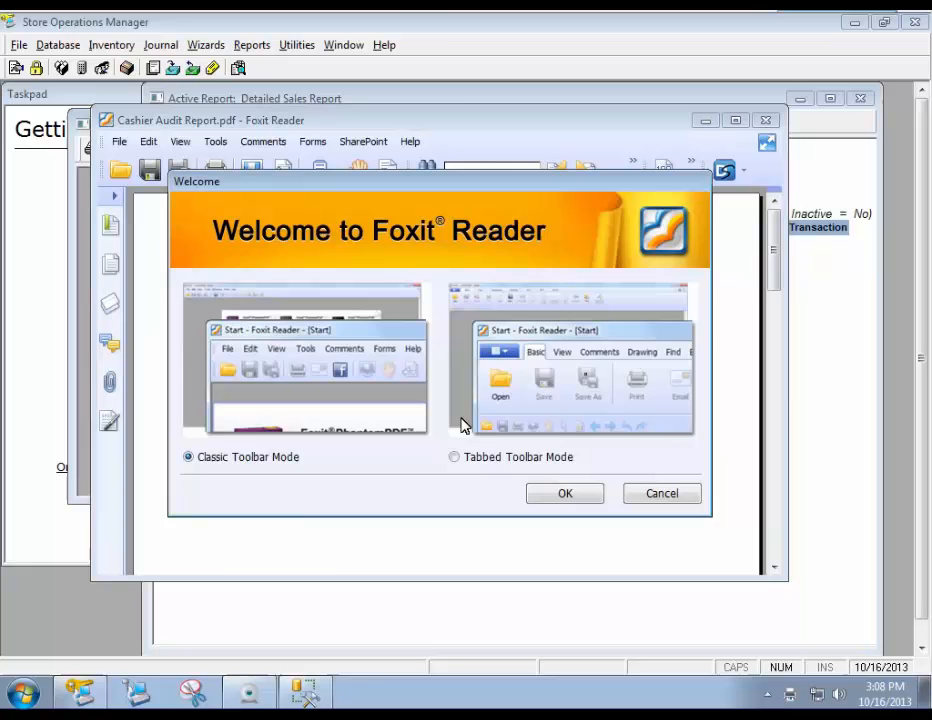
left_click(643, 493)
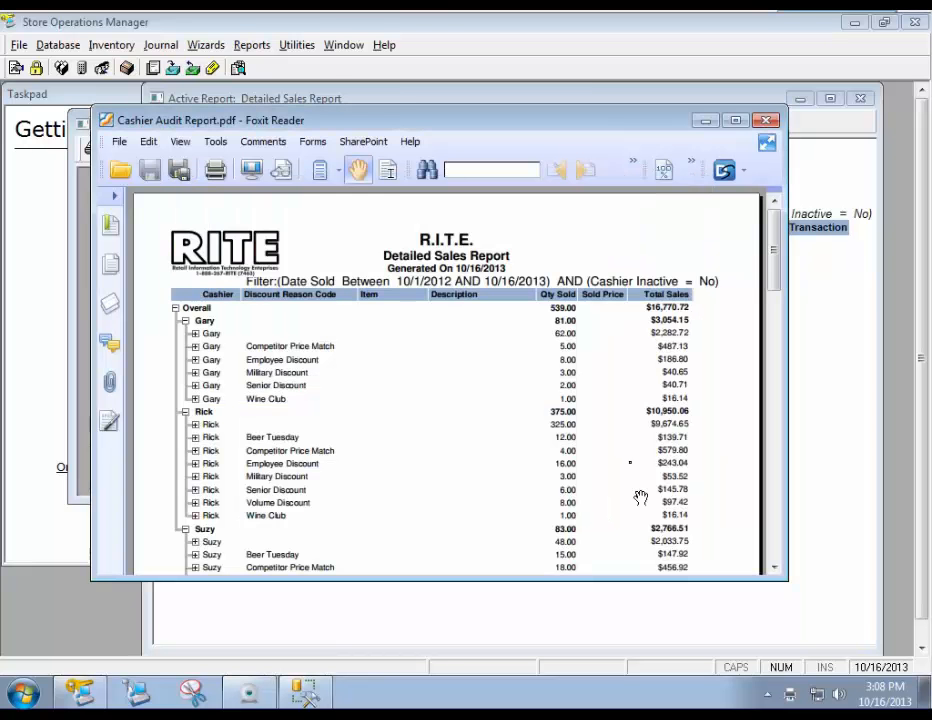
left_click(737, 120)
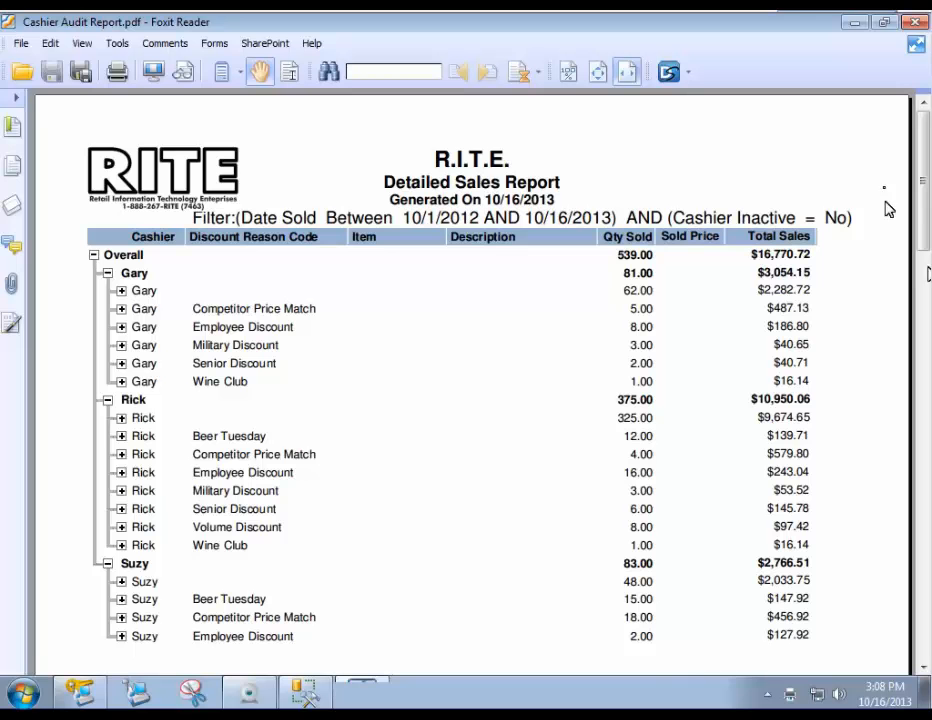
left_click(919, 24)
left_click(585, 125)
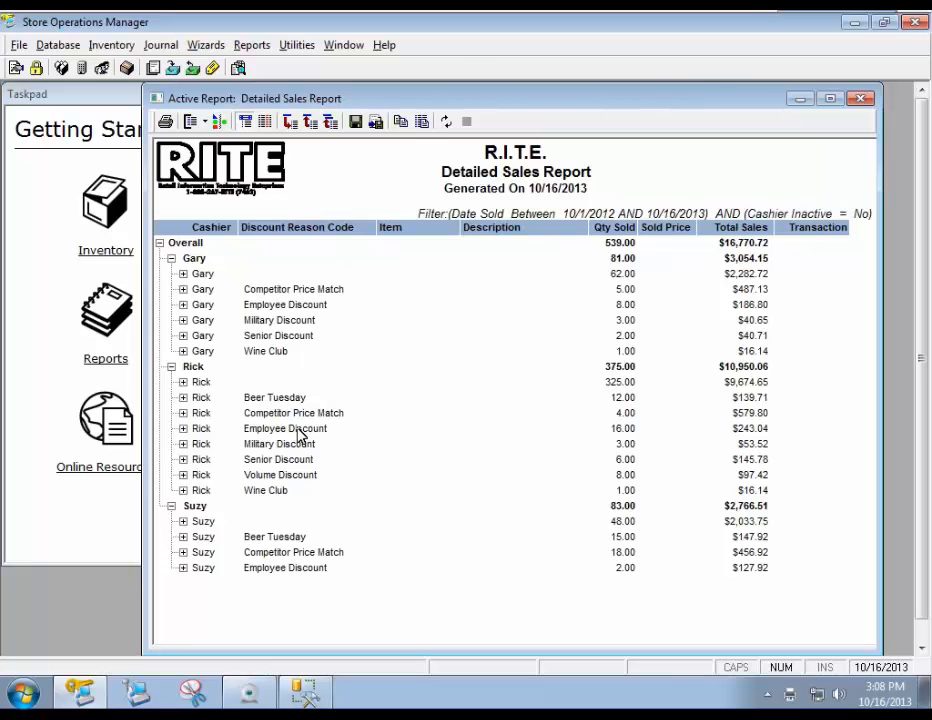
Step: Open the filter settings of the Detailed Sales Report and select the existing Date Sold condition
left_click(220, 123)
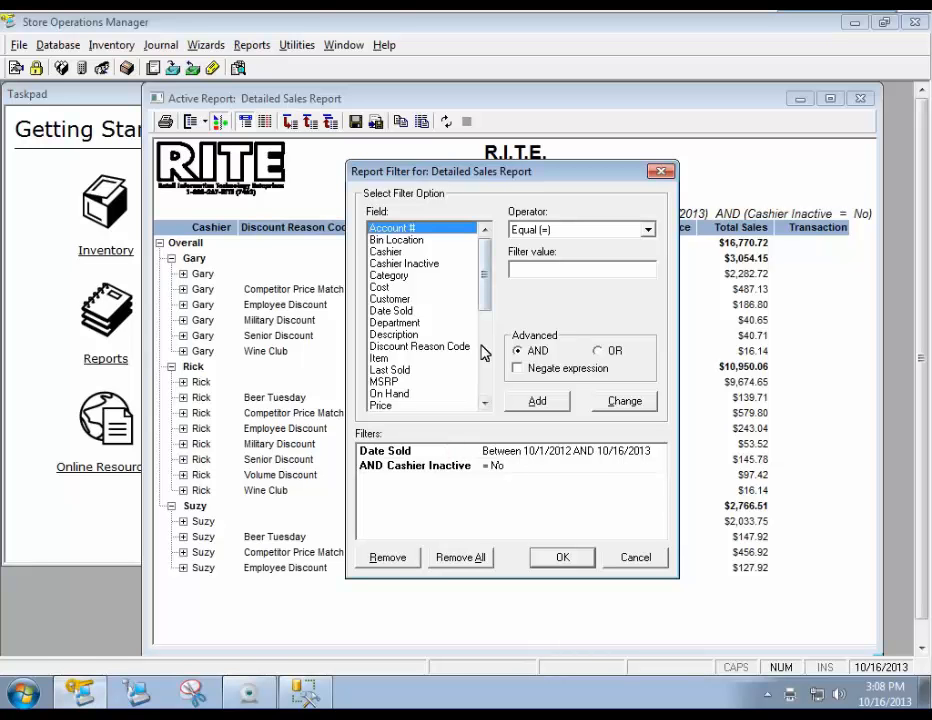
left_click(516, 452)
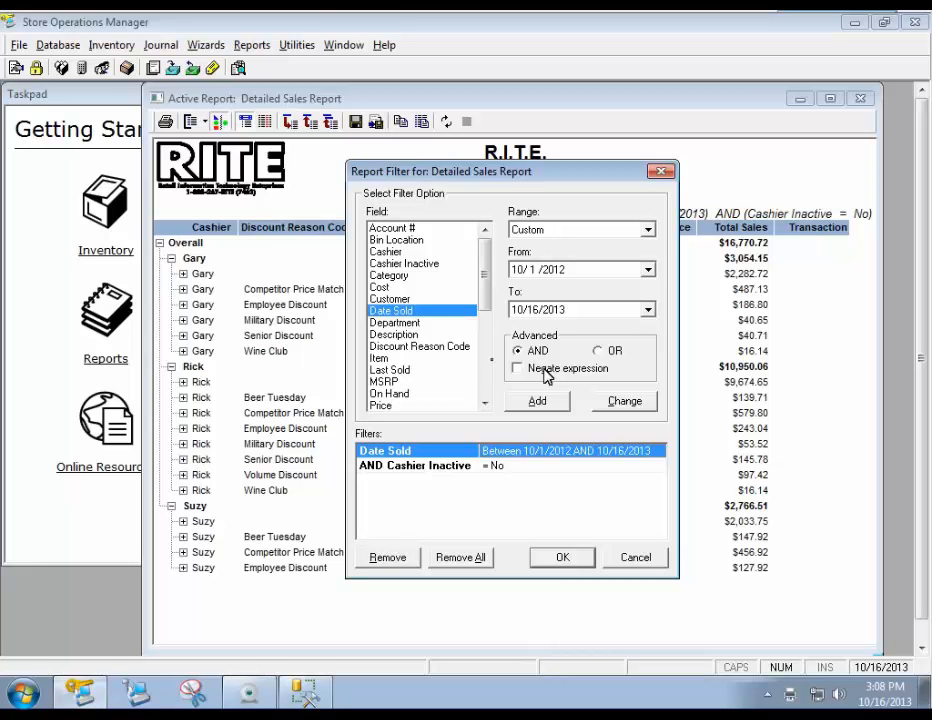
left_click(414, 335)
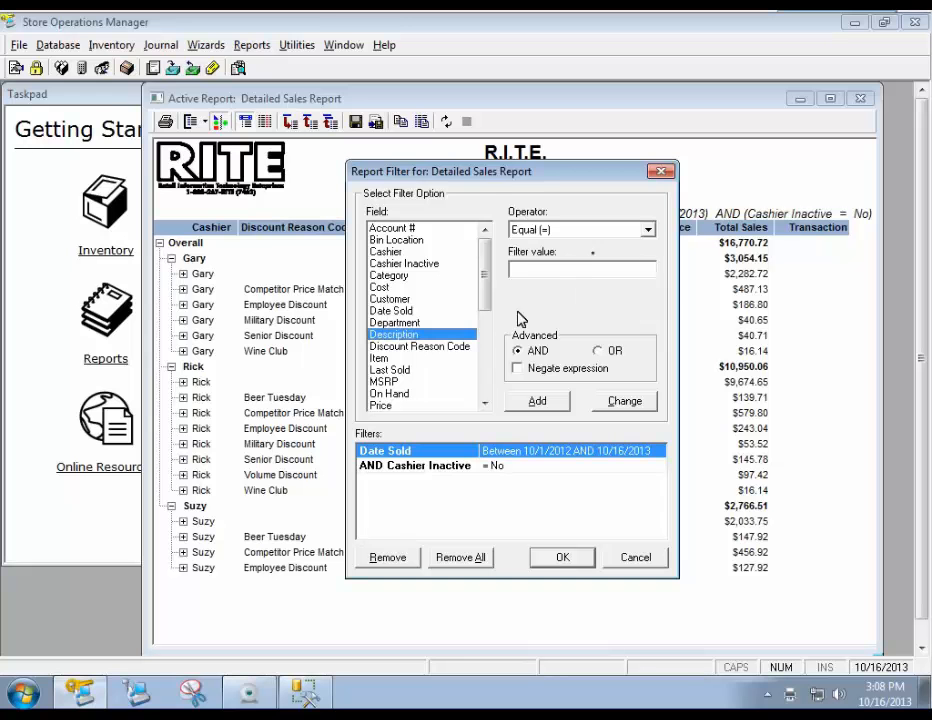
left_click(590, 230)
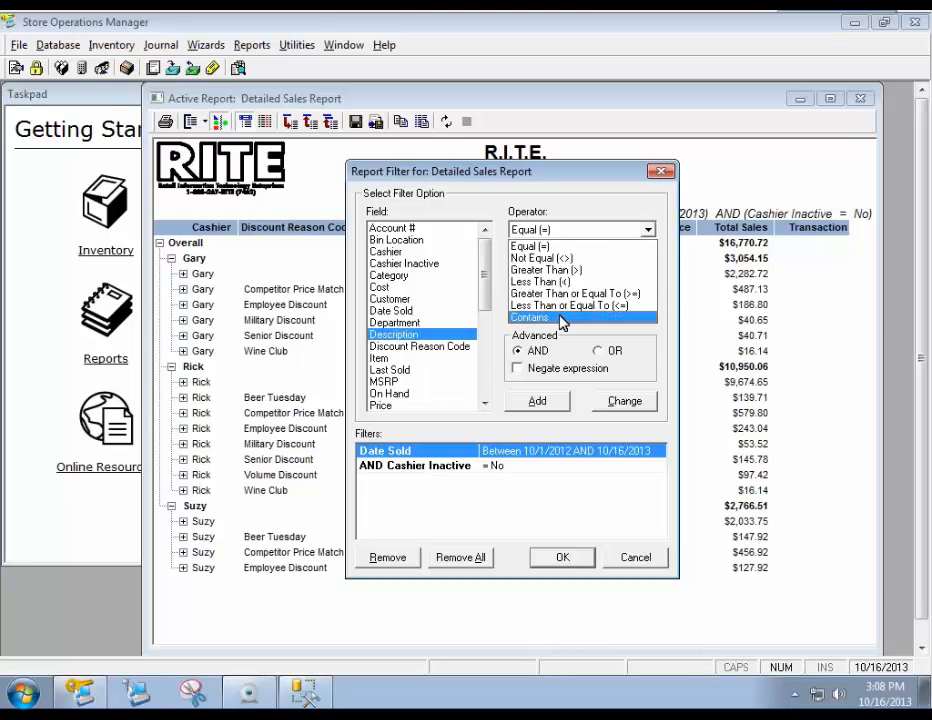
left_click(560, 318)
left_click(566, 268)
type("re")
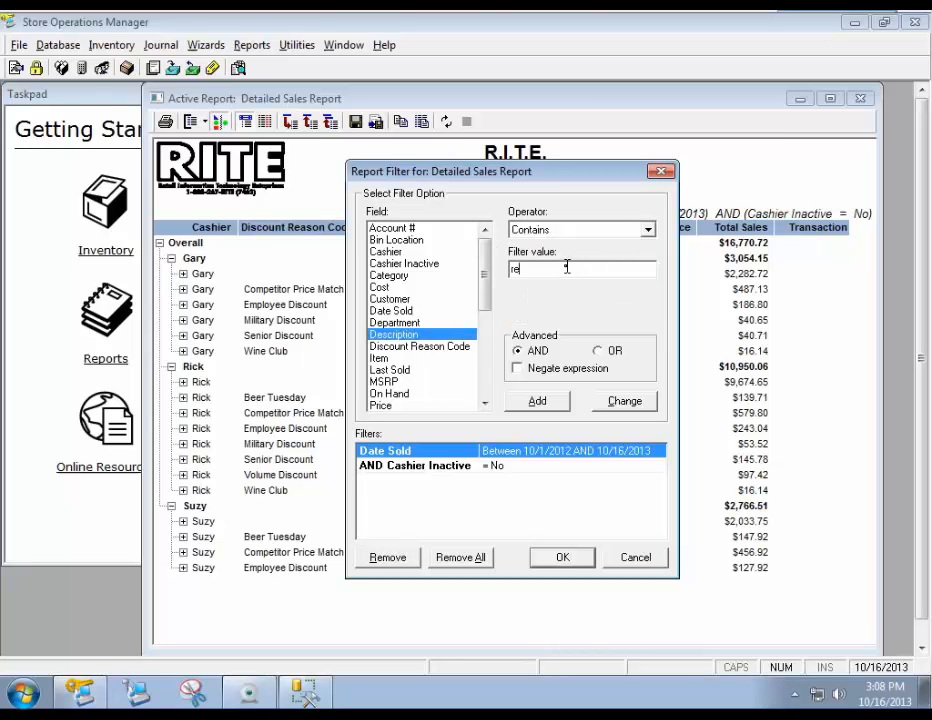
type("d")
left_click(647, 229)
left_click(647, 229)
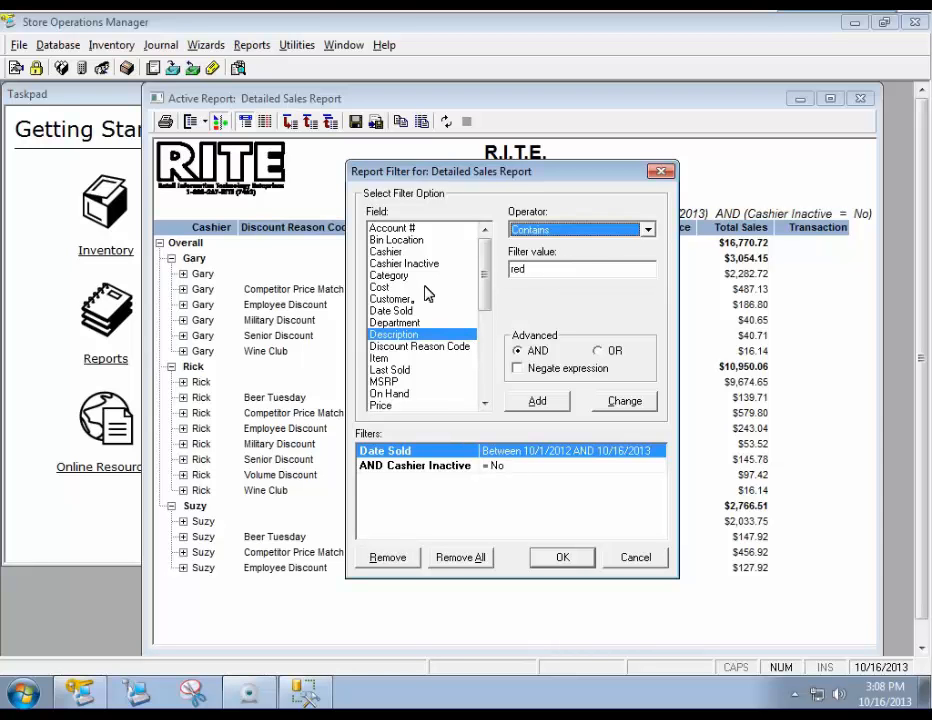
left_click(402, 336)
left_click(401, 312)
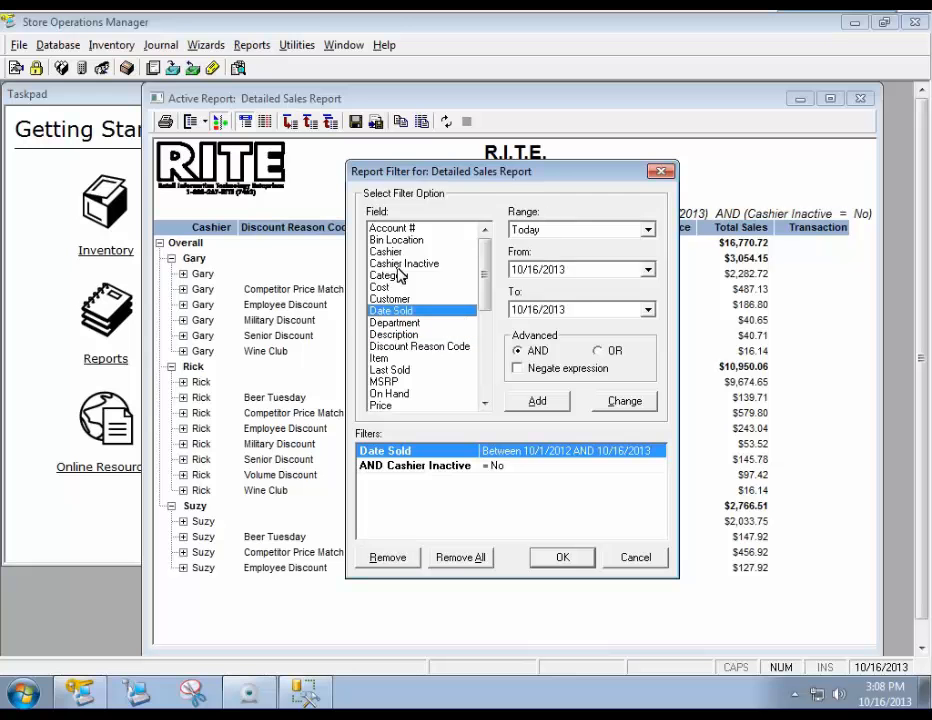
left_click(400, 264)
Step: Add a report filter for Description with the Contains operator and the value "red"
left_click(418, 335)
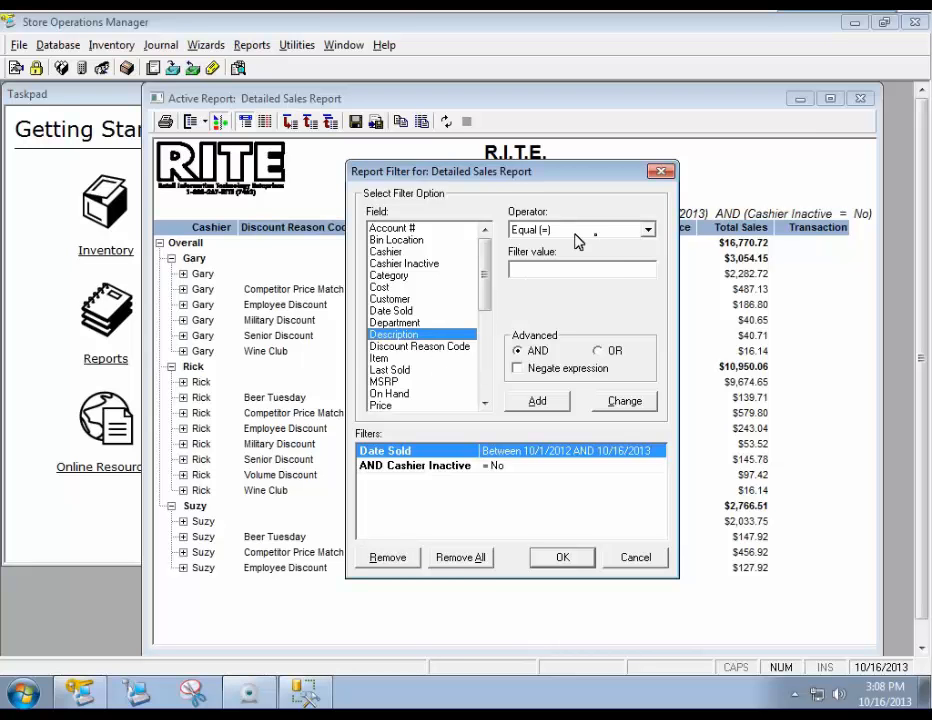
left_click(613, 232)
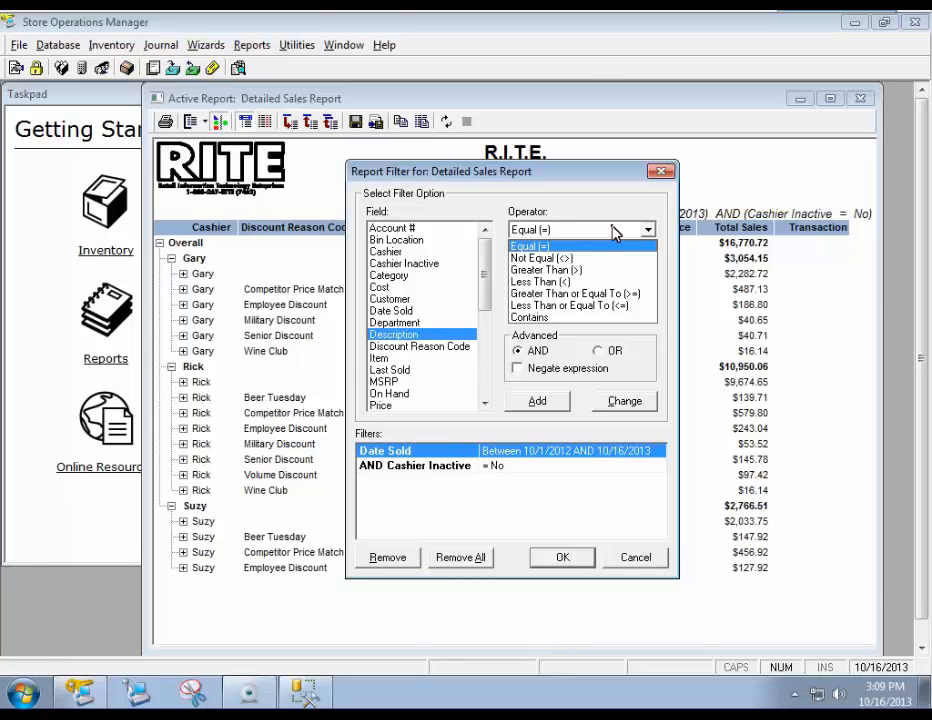
left_click(549, 318)
left_click(567, 270)
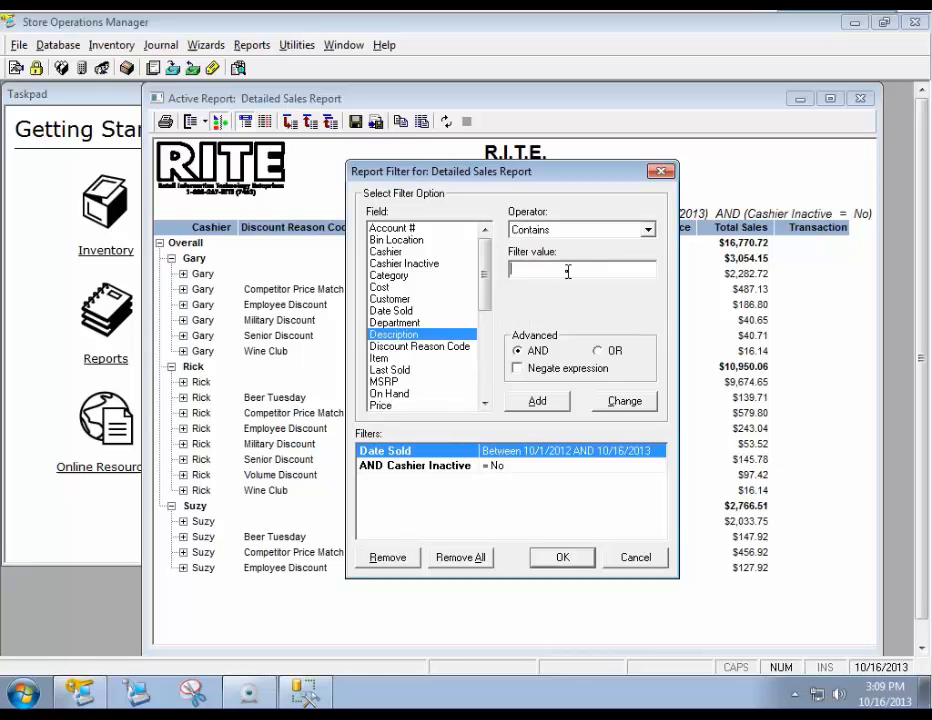
type("red")
left_click(539, 403)
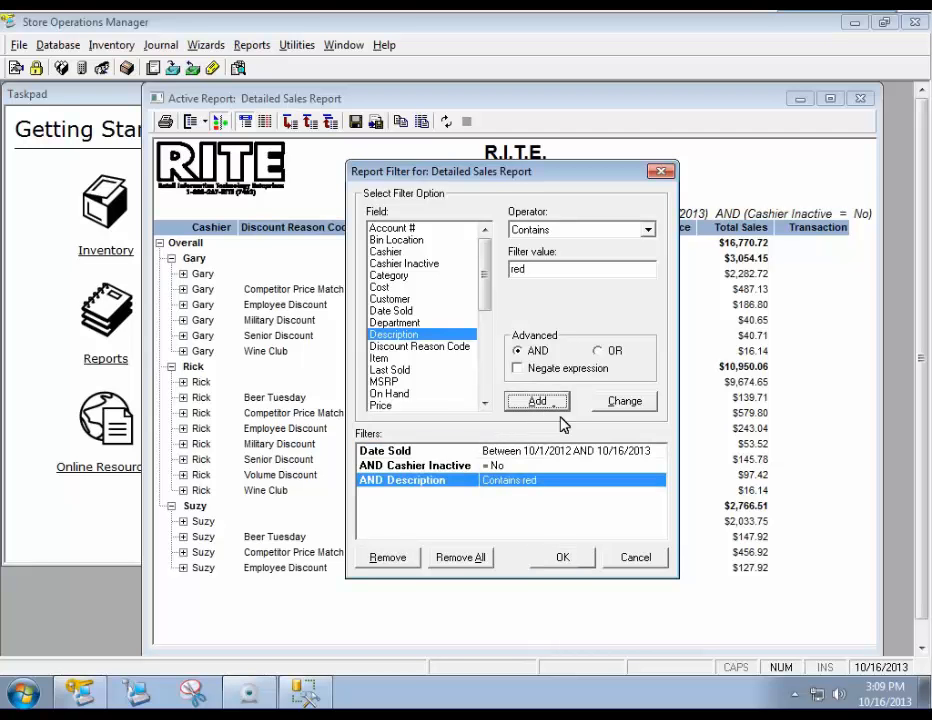
Step: Remove the Cashier Inactive condition from the filters and apply the filters to the report
left_click(460, 467)
left_click(384, 556)
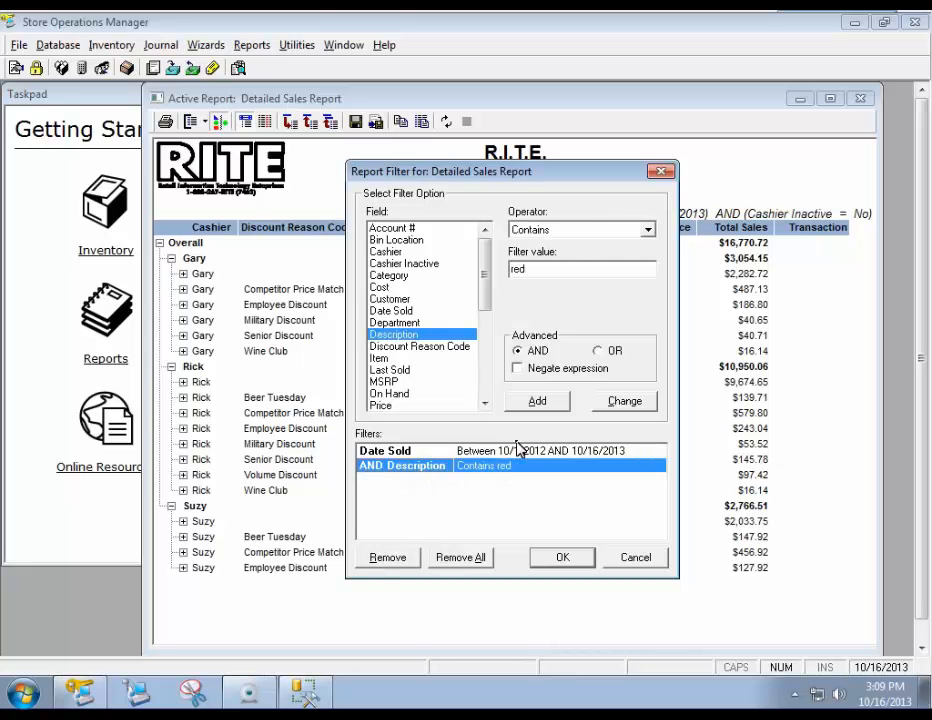
left_click(561, 556)
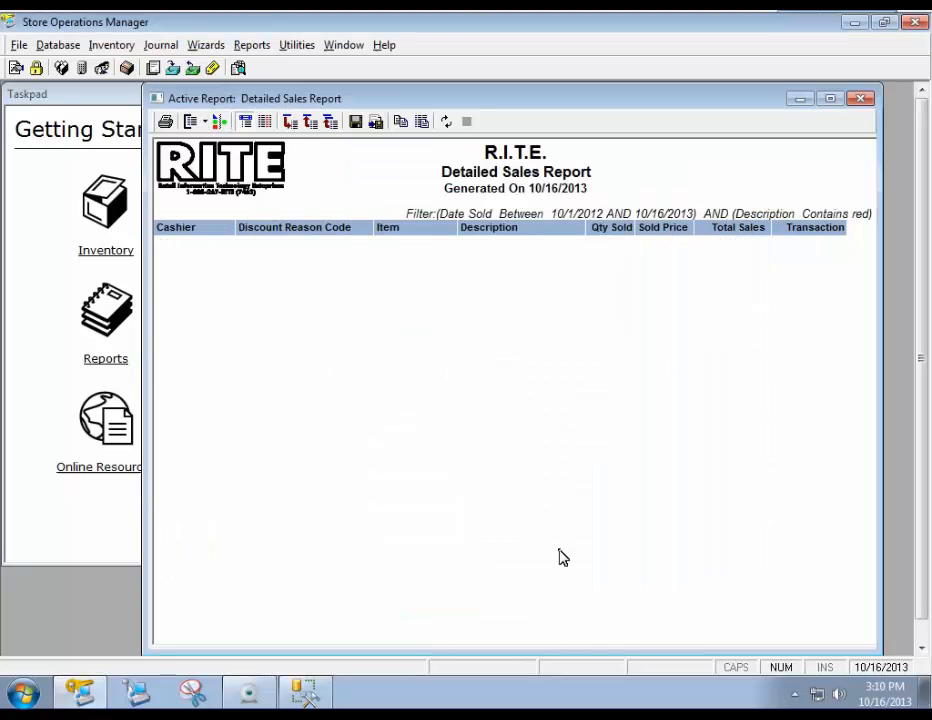
Step: Change the Description filter value to "re", apply it, and select a Keg Refund entry in the report
left_click(241, 121)
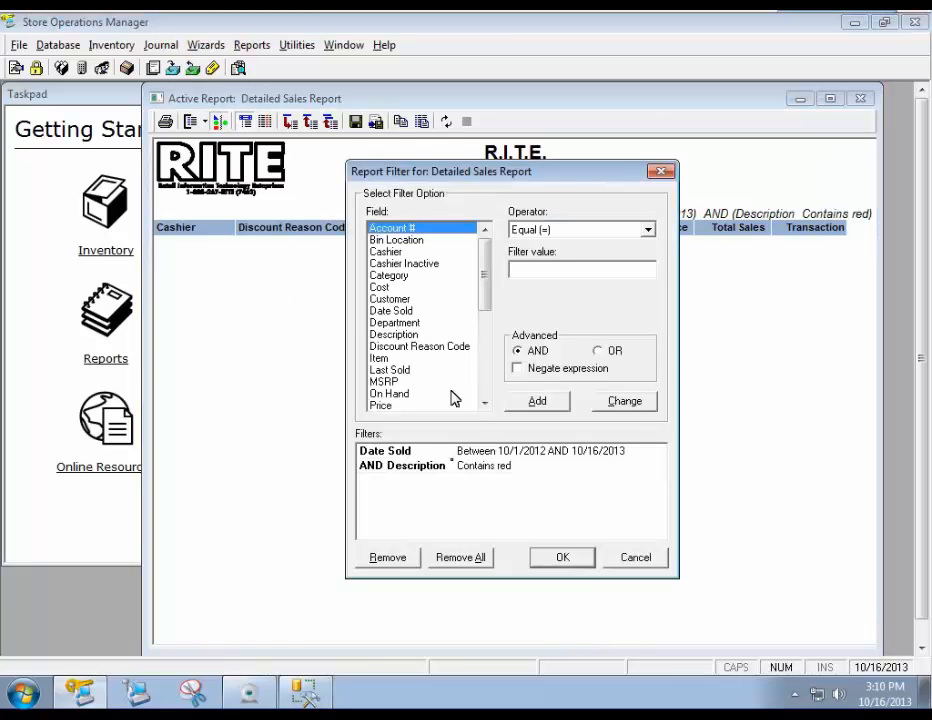
left_click(458, 467)
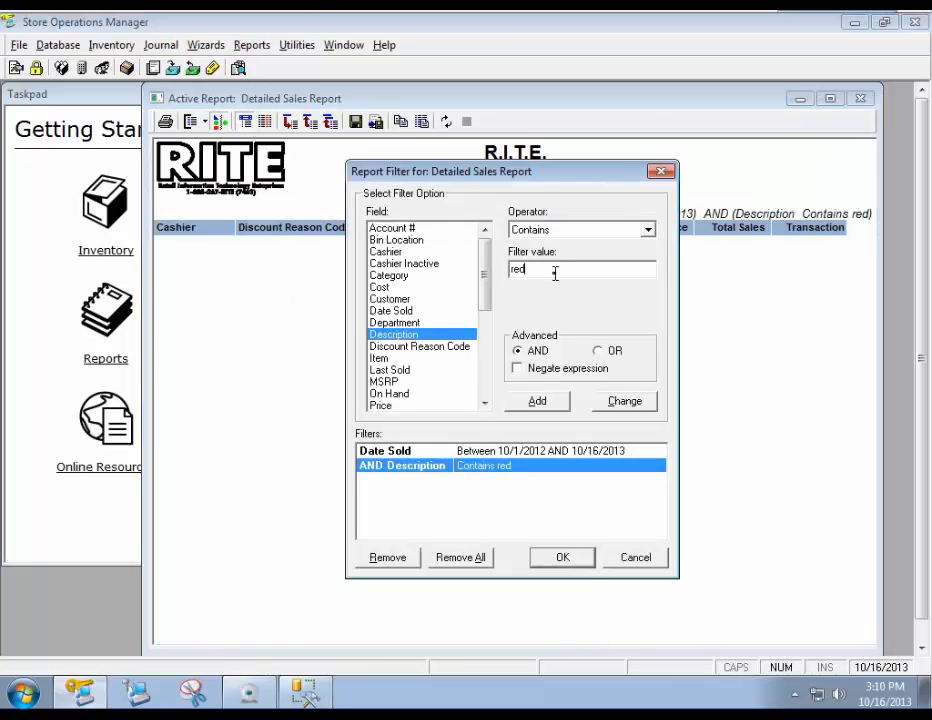
key("BackSpace")
left_click(624, 401)
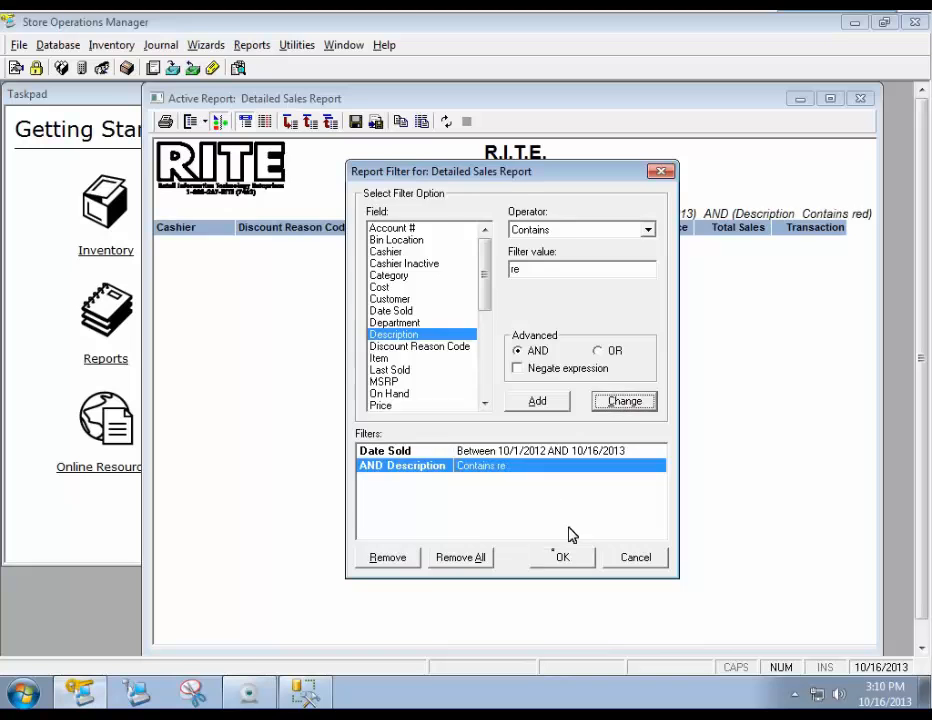
left_click(555, 557)
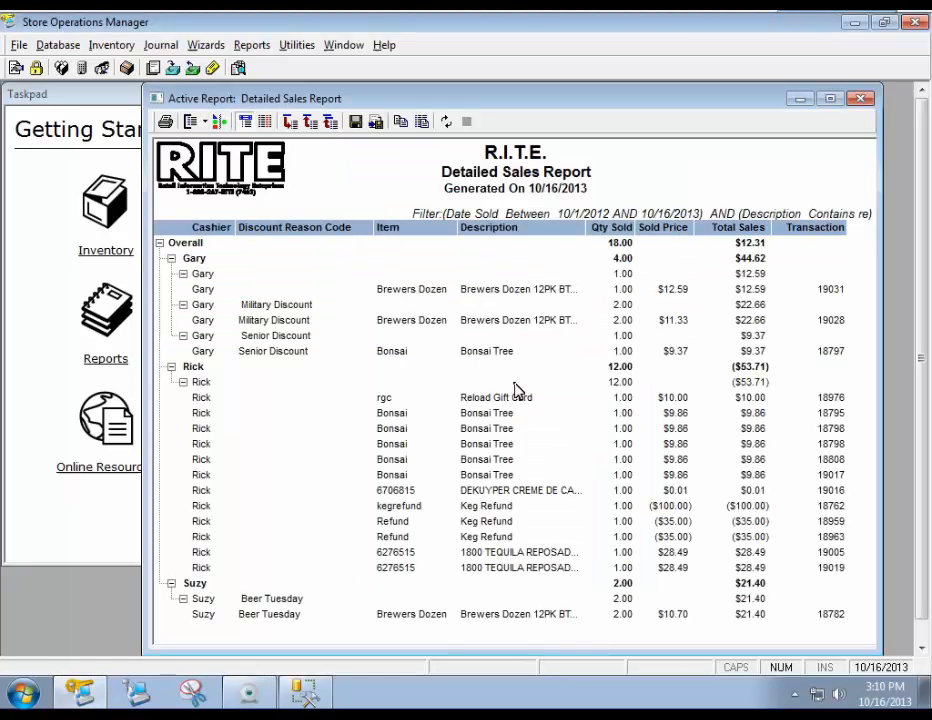
left_click(492, 536)
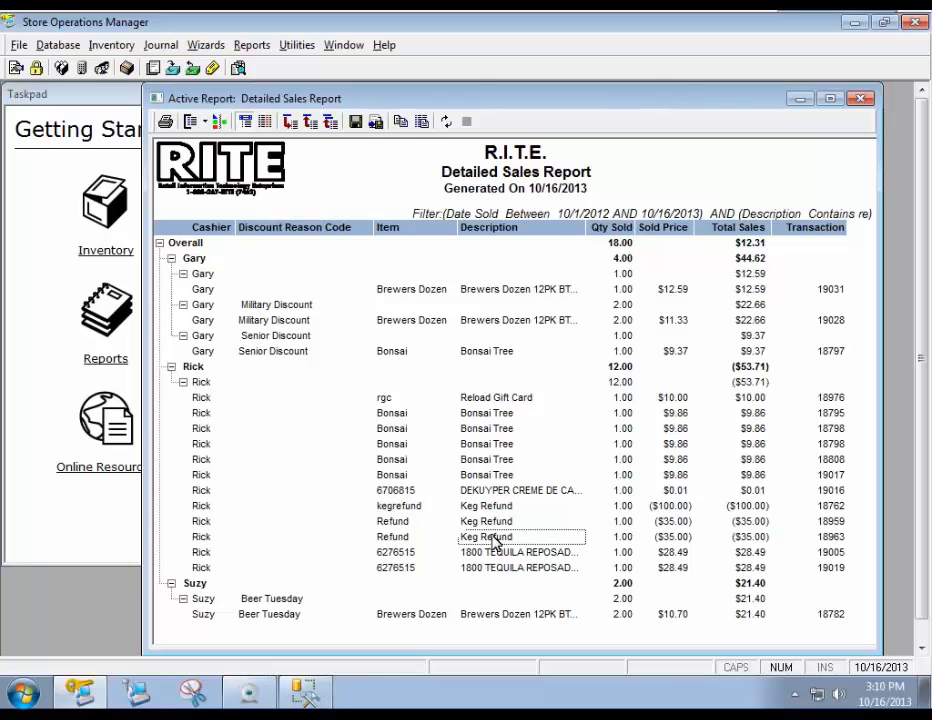
Step: Remove the Description condition from the report's filters
left_click(221, 122)
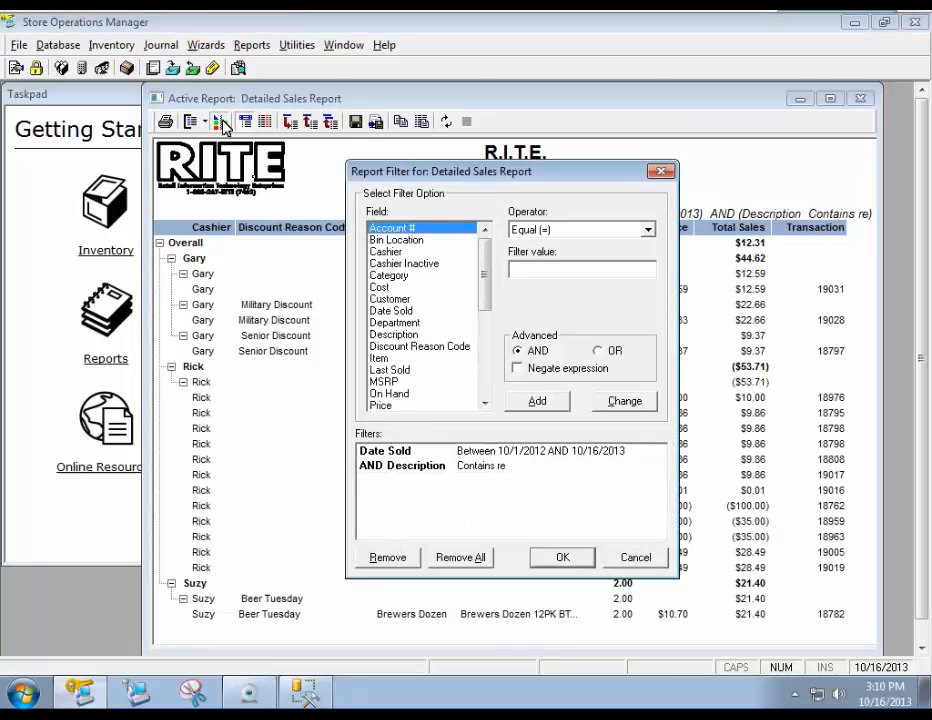
left_click(437, 466)
left_click(368, 563)
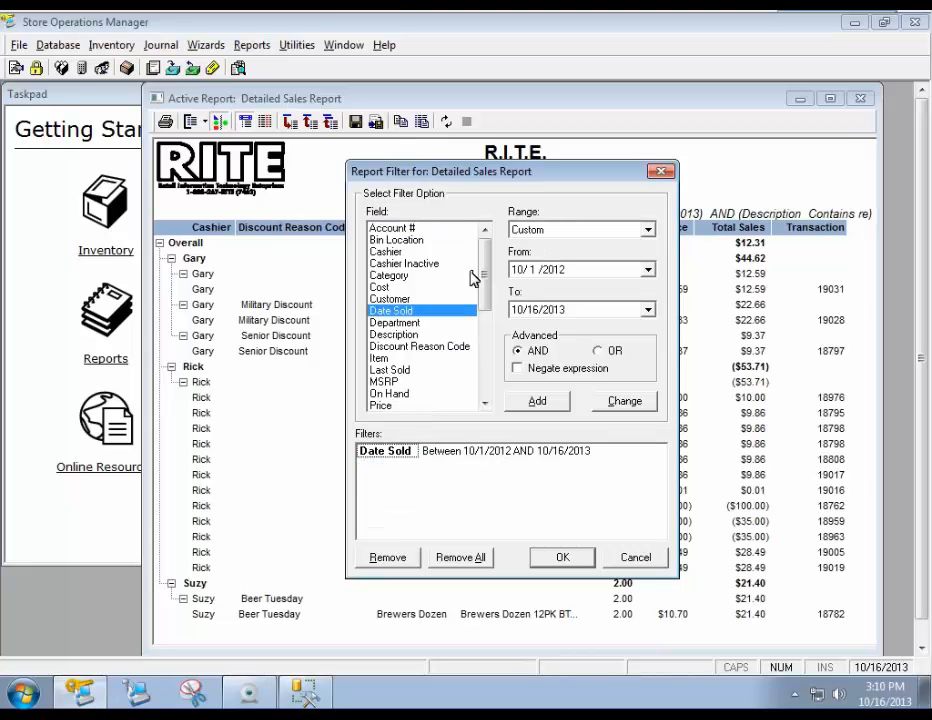
Step: Add a Sold Price condition with the Less Than or Equal To operator and value 0, and apply it to the report
left_click_drag(480, 285, 485, 306)
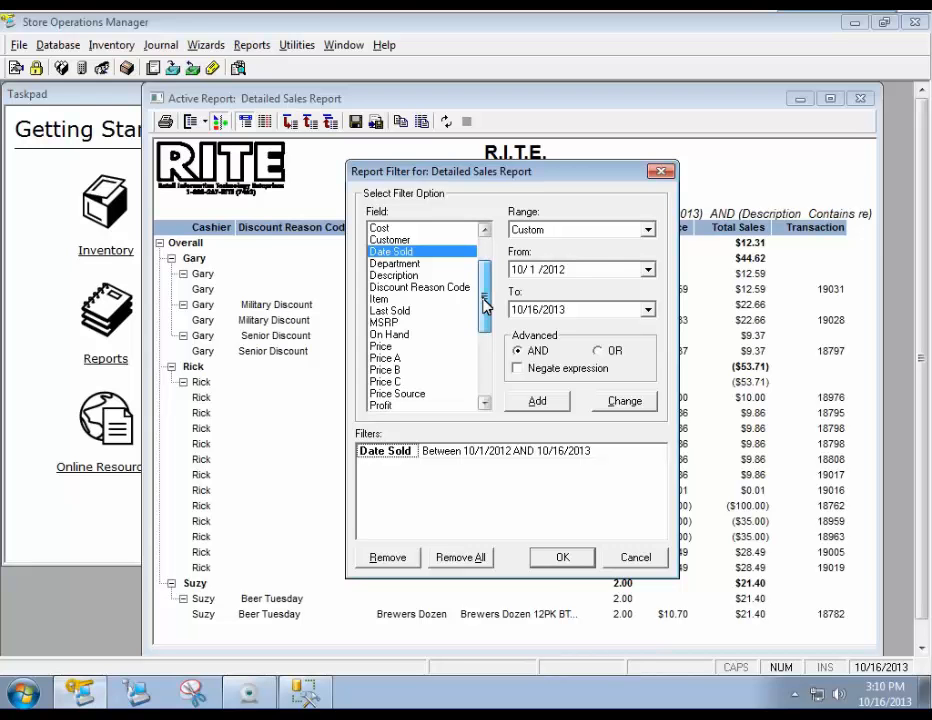
left_click_drag(485, 306, 490, 364)
left_click(425, 346)
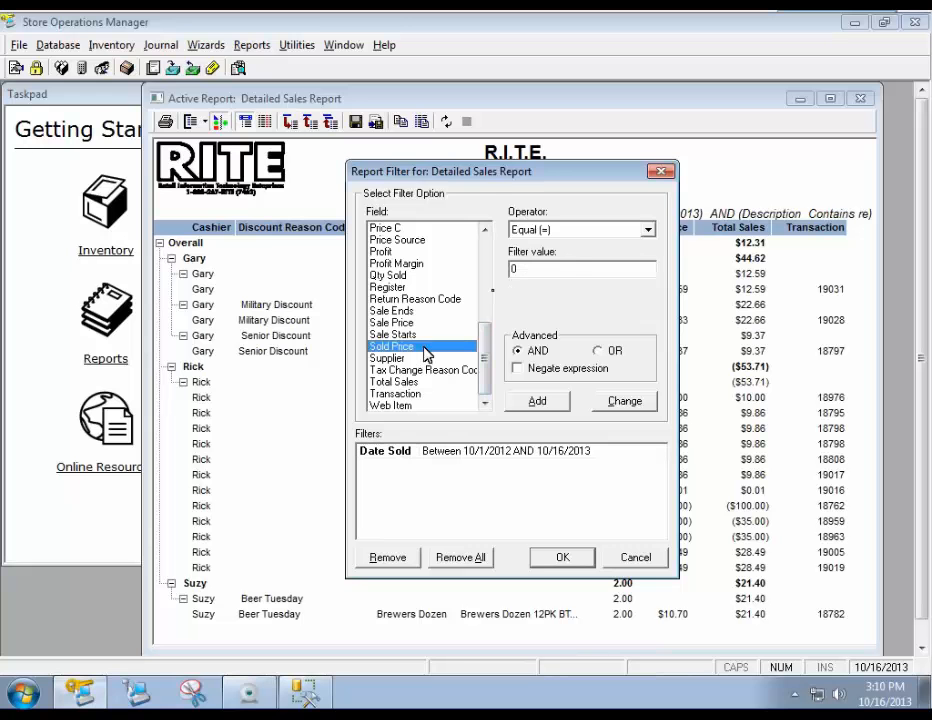
left_click(576, 231)
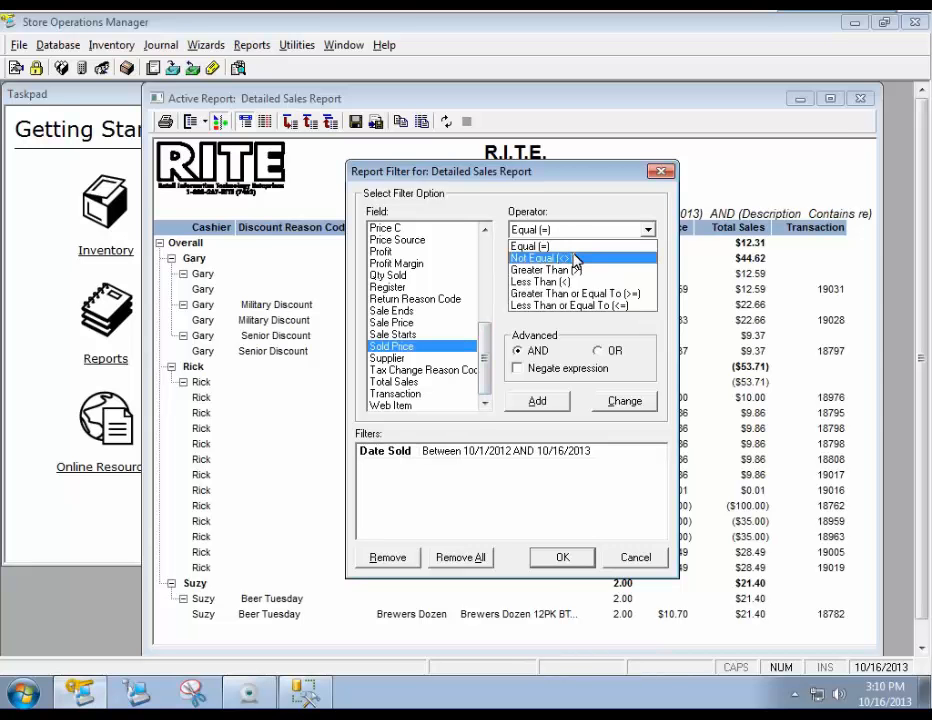
left_click(563, 305)
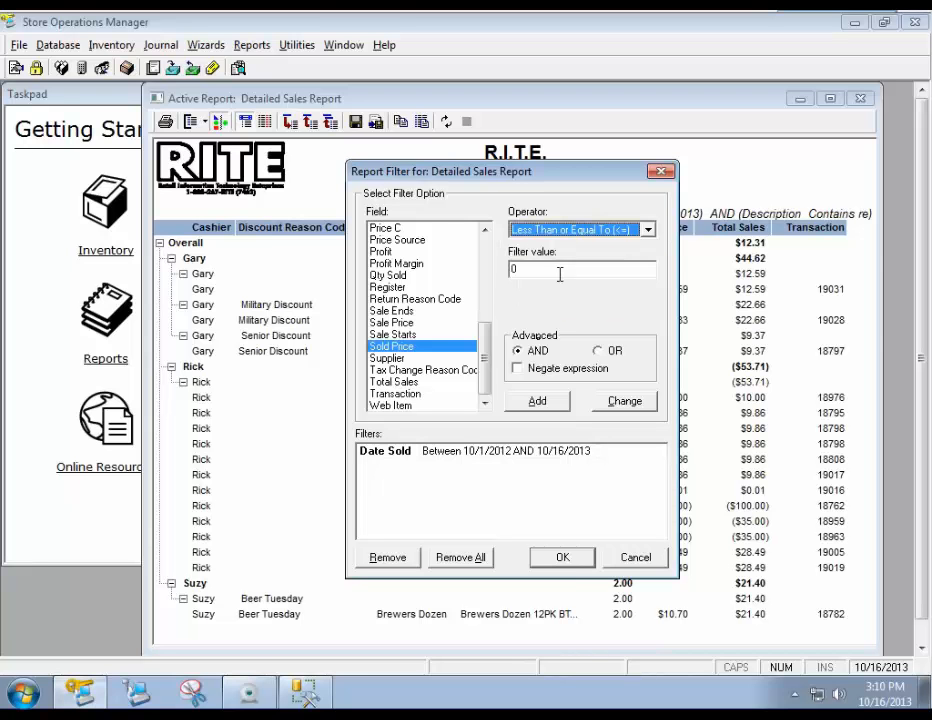
left_click(543, 403)
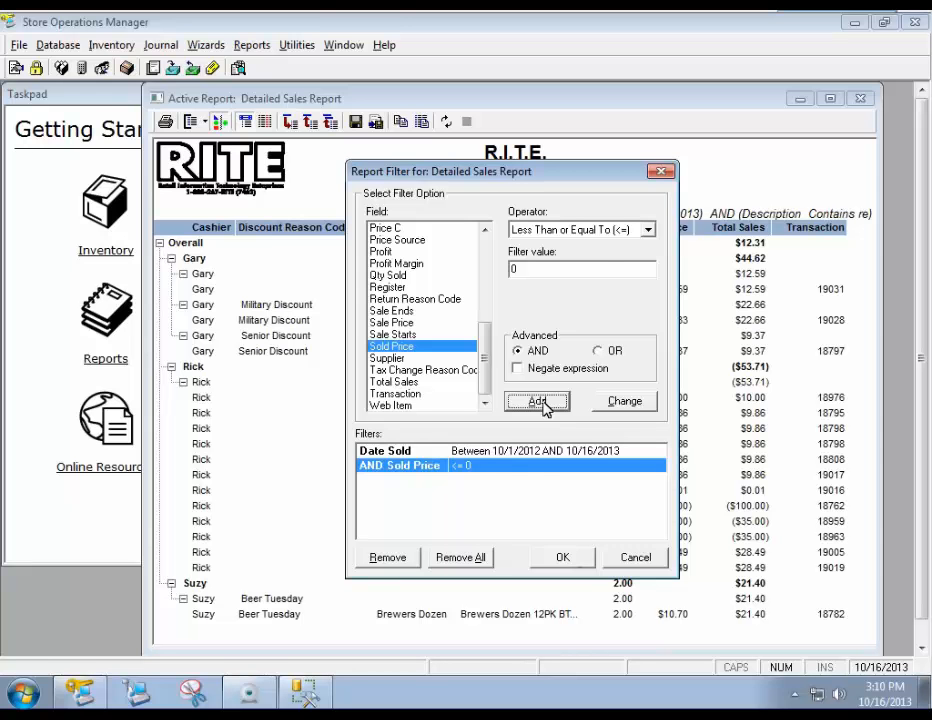
left_click(576, 563)
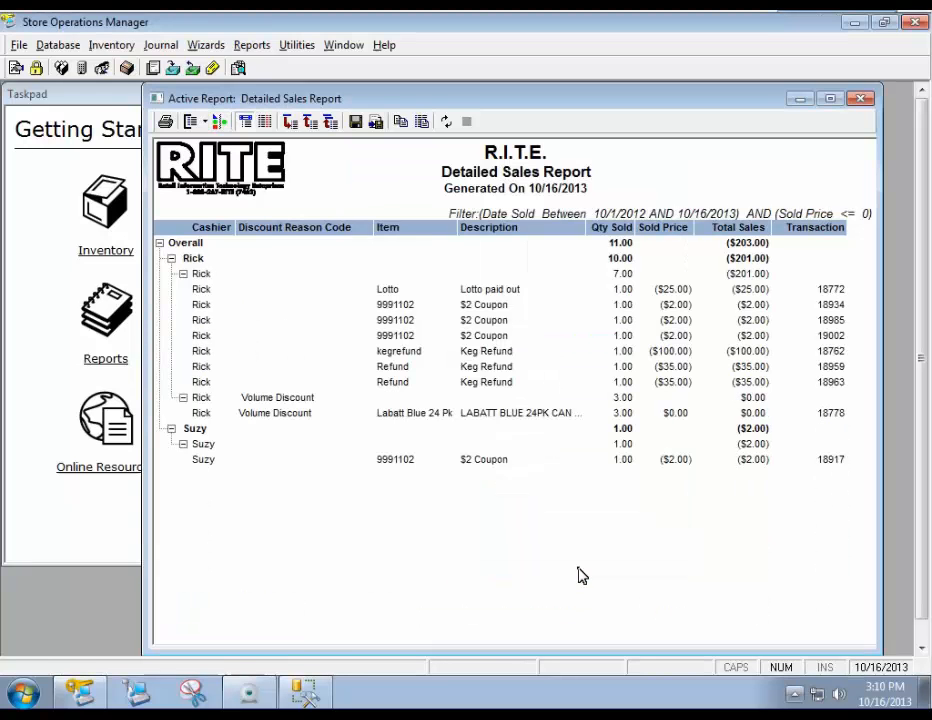
Step: Examine the sold prices of the $100 Keg Refund, the $2 Coupon above it, and the Labatt Blue Volume Discount entry
left_click(500, 352)
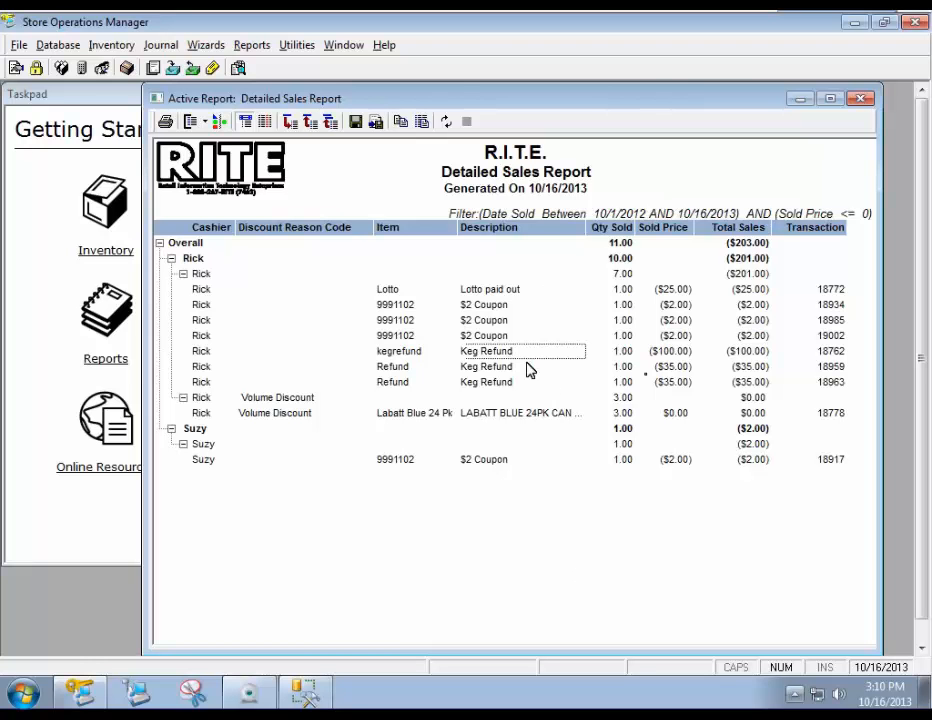
left_click(665, 353)
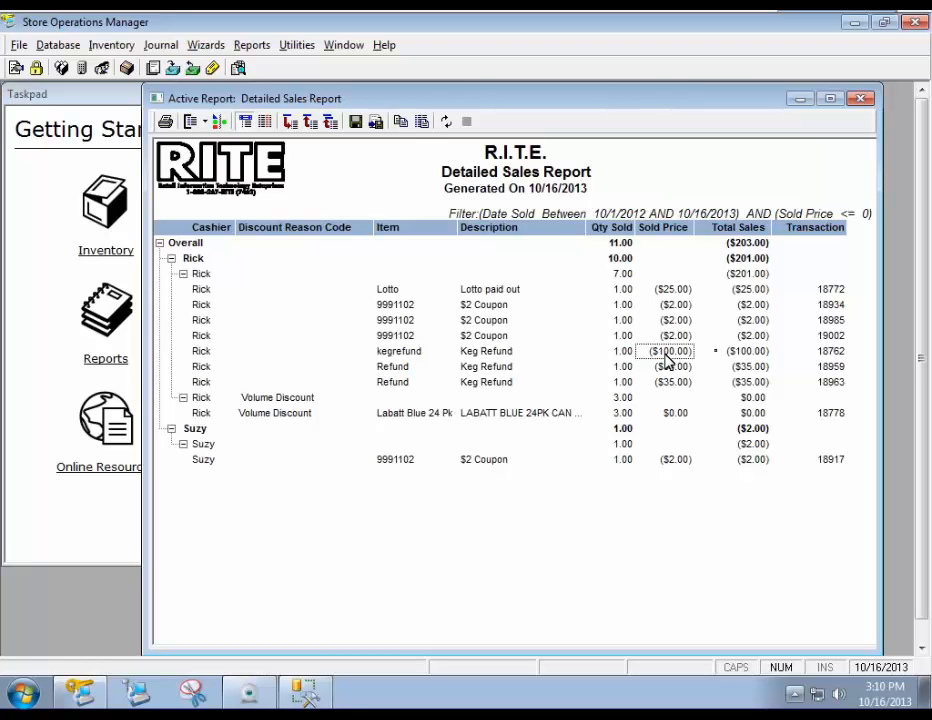
left_click(685, 338)
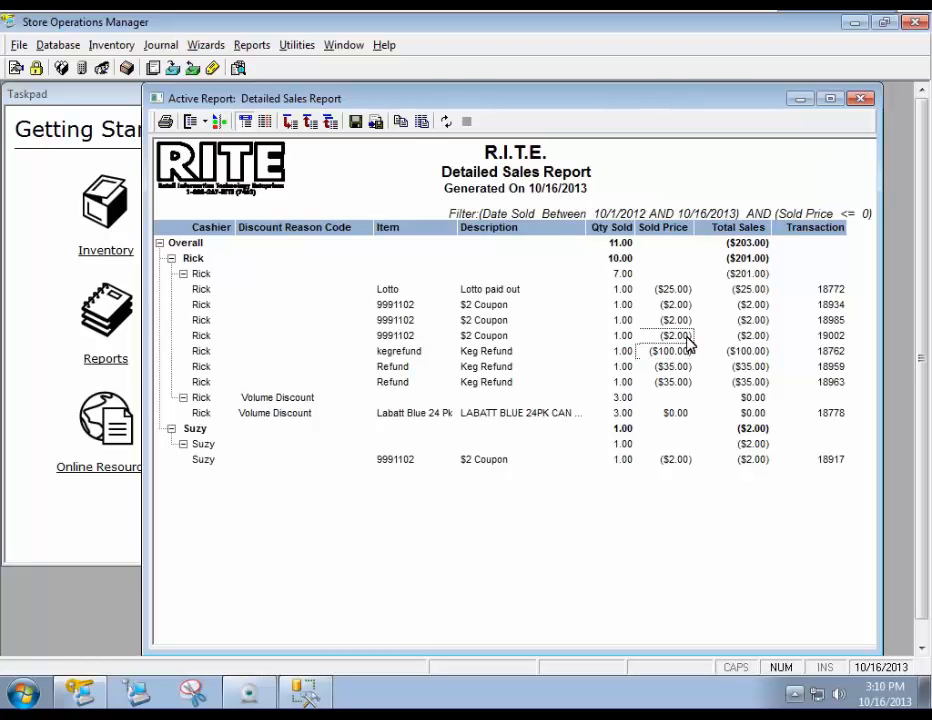
left_click(676, 413)
left_click(501, 414)
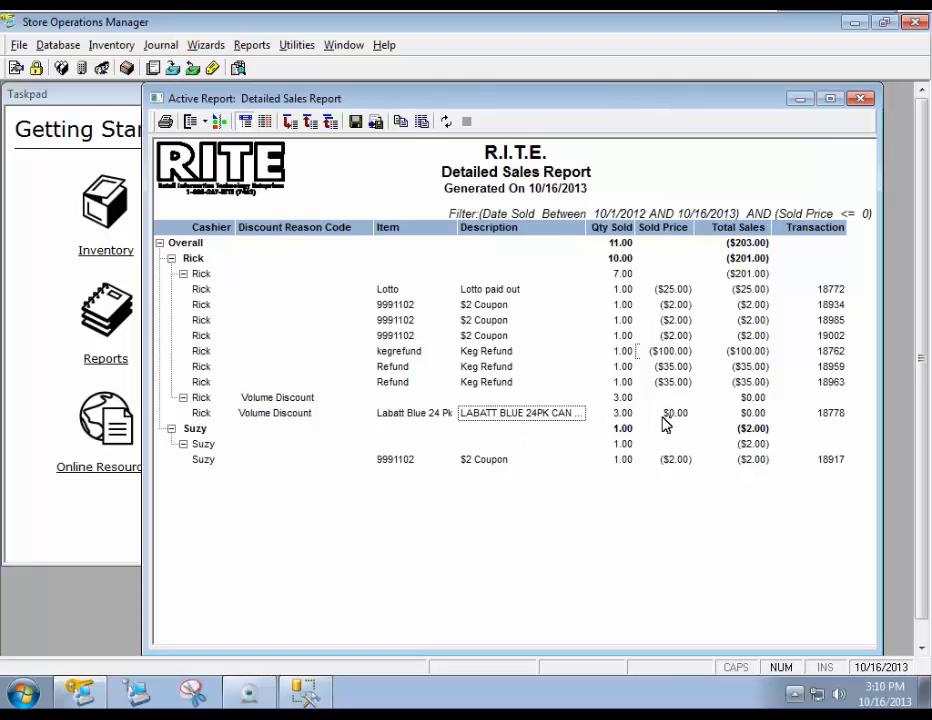
Step: View the sales receipt behind the Labatt Blue Volume Discount entry, check its cashier and discount reason, and return to the report
double_click(828, 413)
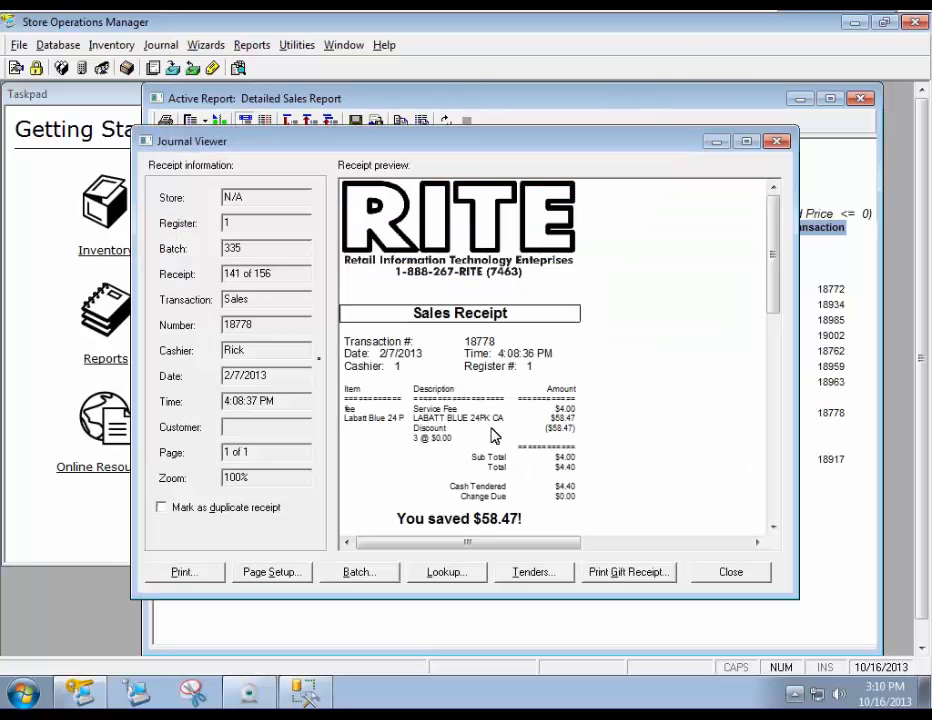
double_click(292, 350)
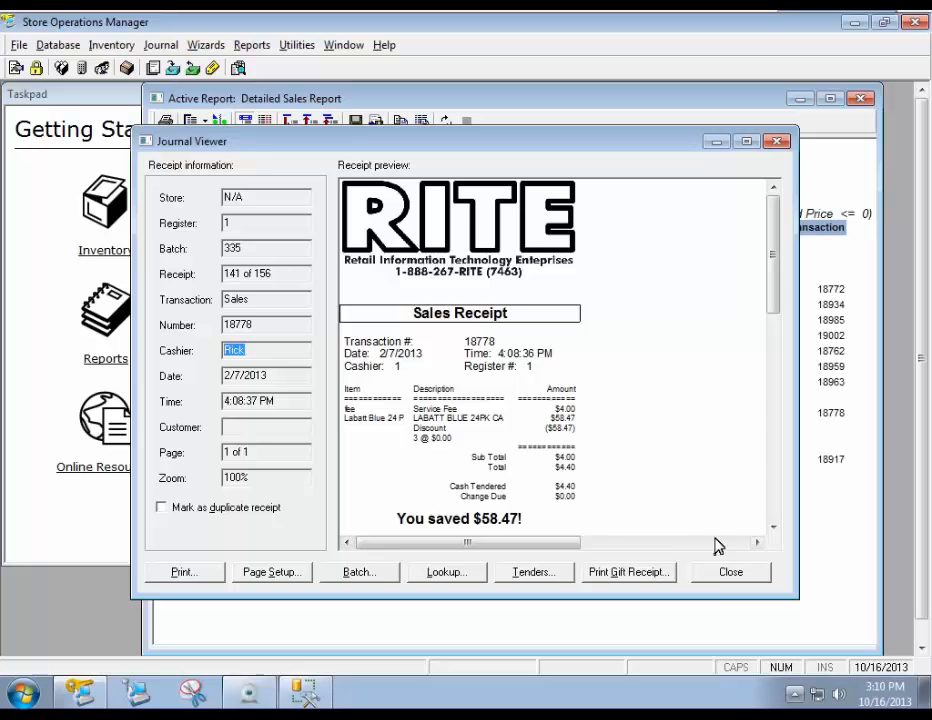
left_click(719, 577)
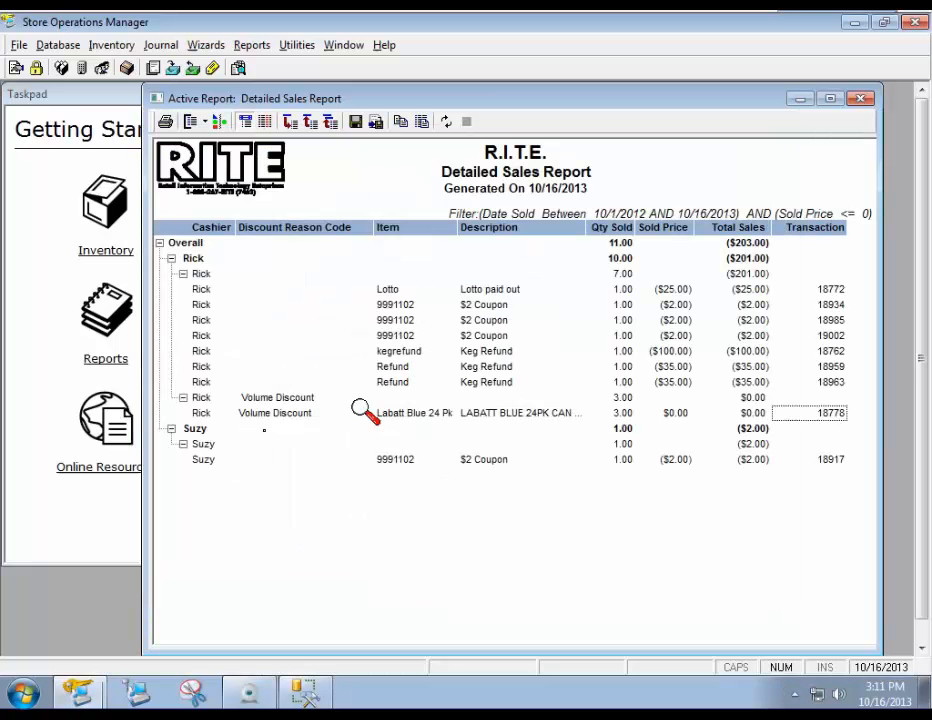
left_click(310, 414)
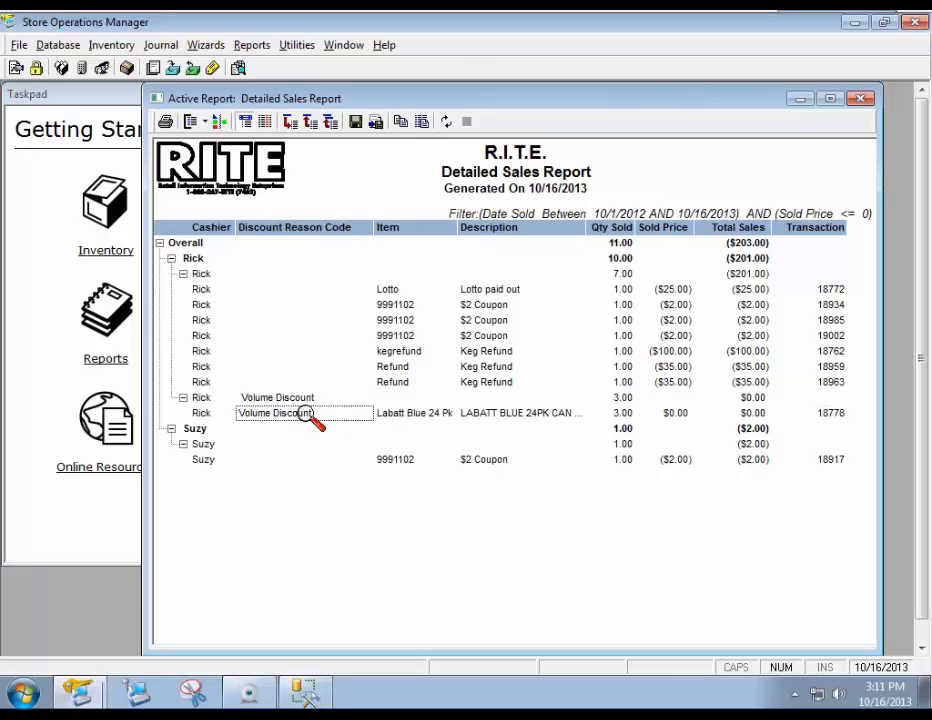
double_click(828, 413)
left_click(703, 583)
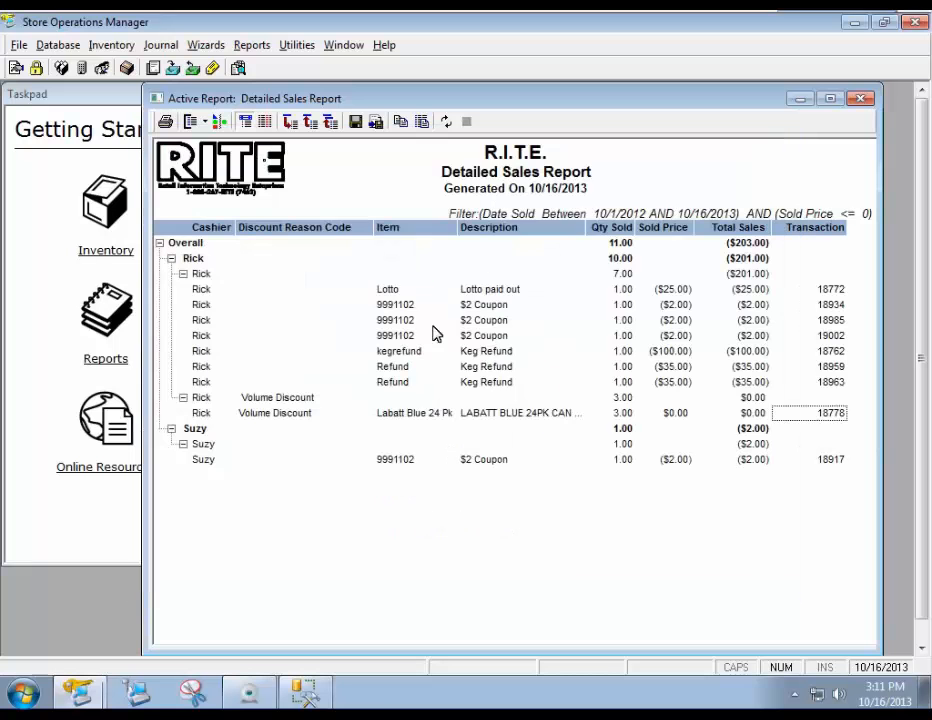
Step: Remove the Sold Price condition from the report's filters
left_click(219, 121)
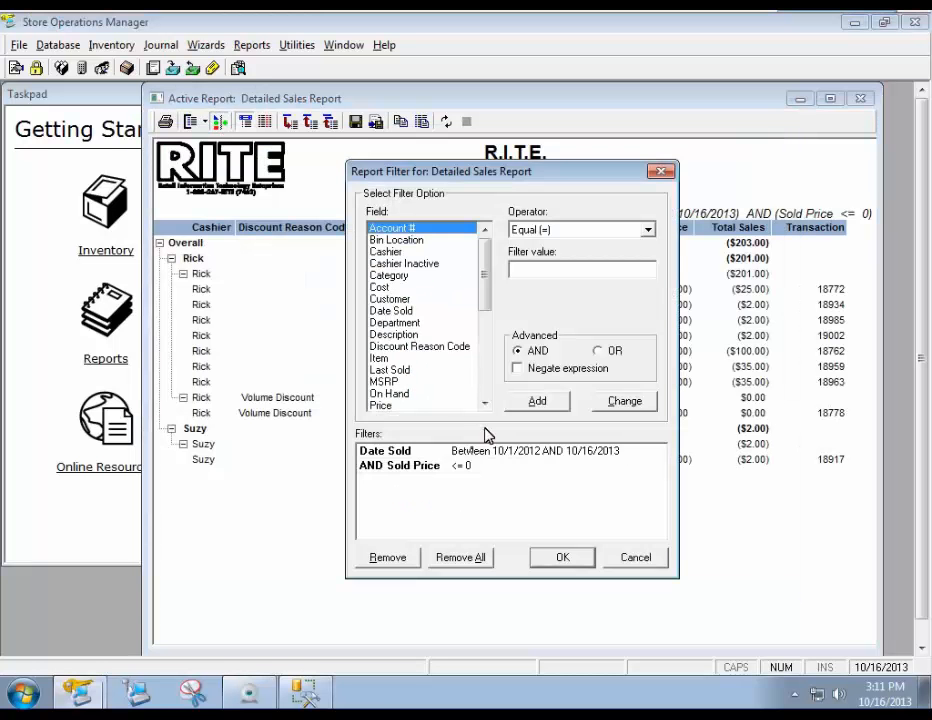
left_click(470, 467)
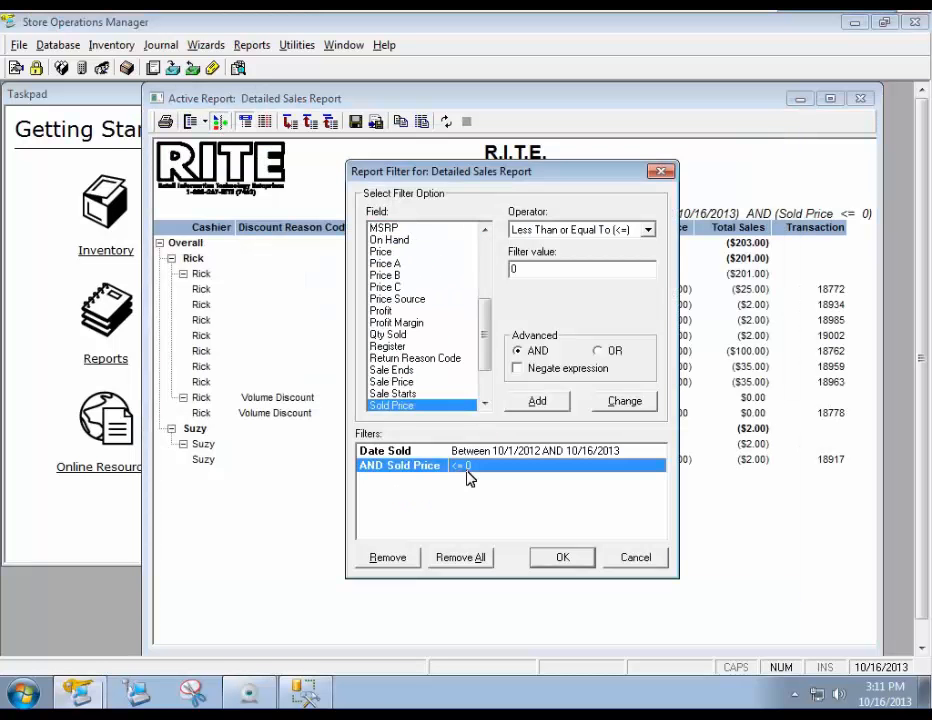
left_click(388, 557)
Step: Add a Qty Sold condition with the Less Than operator and value 0, and apply it to the report
left_click_drag(491, 308, 479, 337)
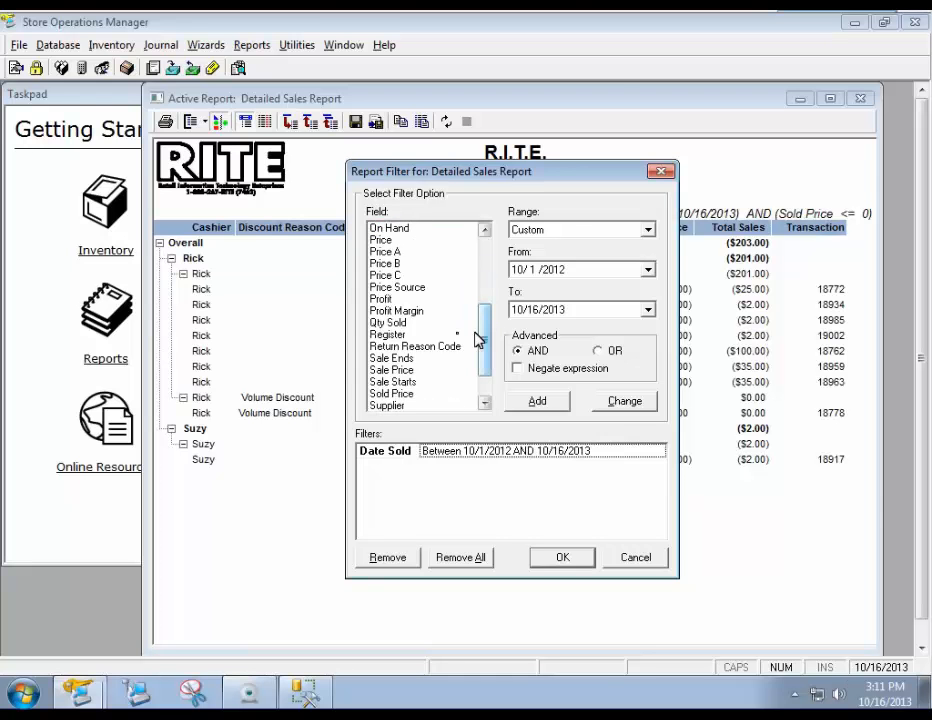
left_click(455, 333)
left_click(453, 322)
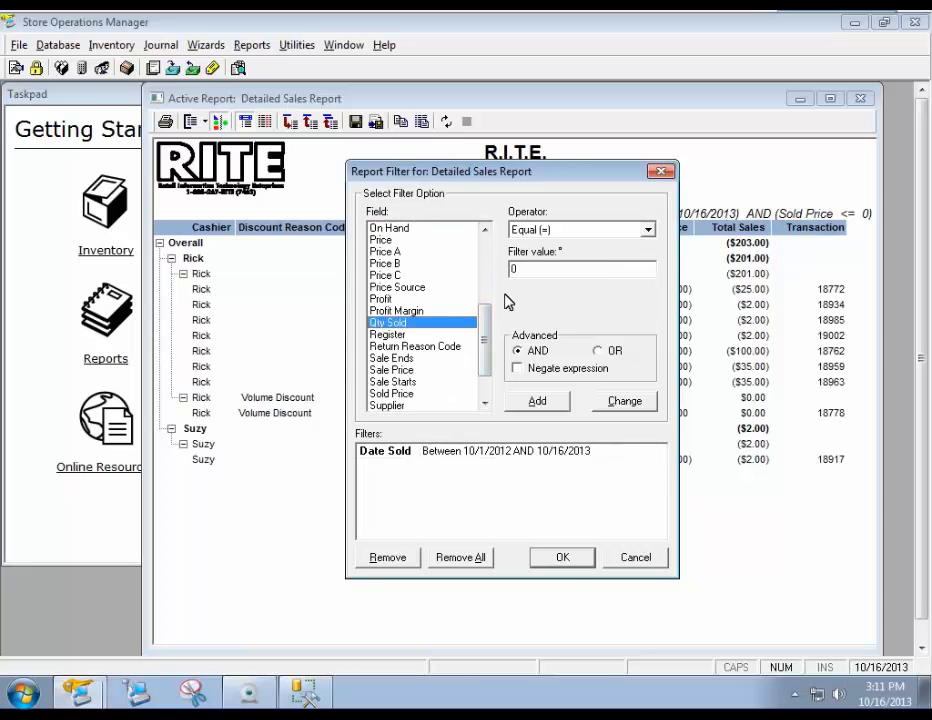
left_click(580, 232)
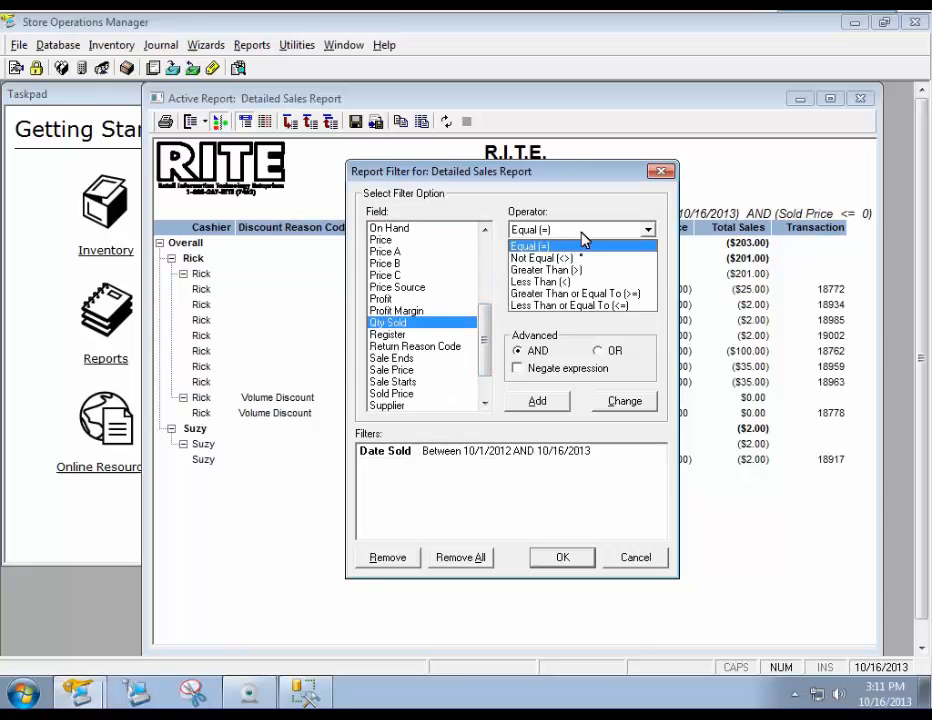
left_click(560, 281)
left_click(540, 401)
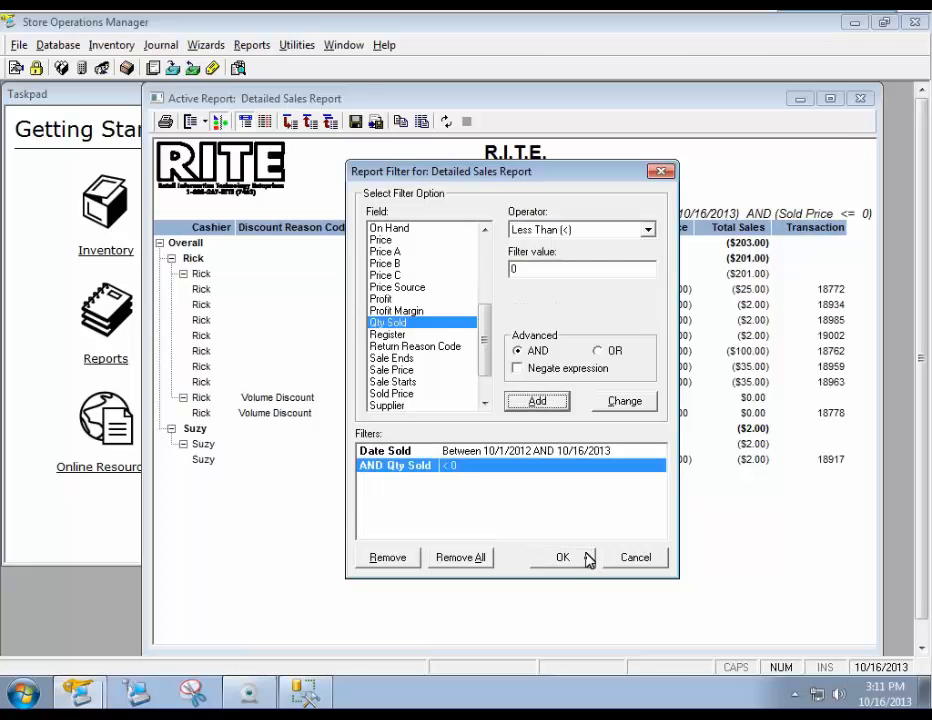
left_click(585, 558)
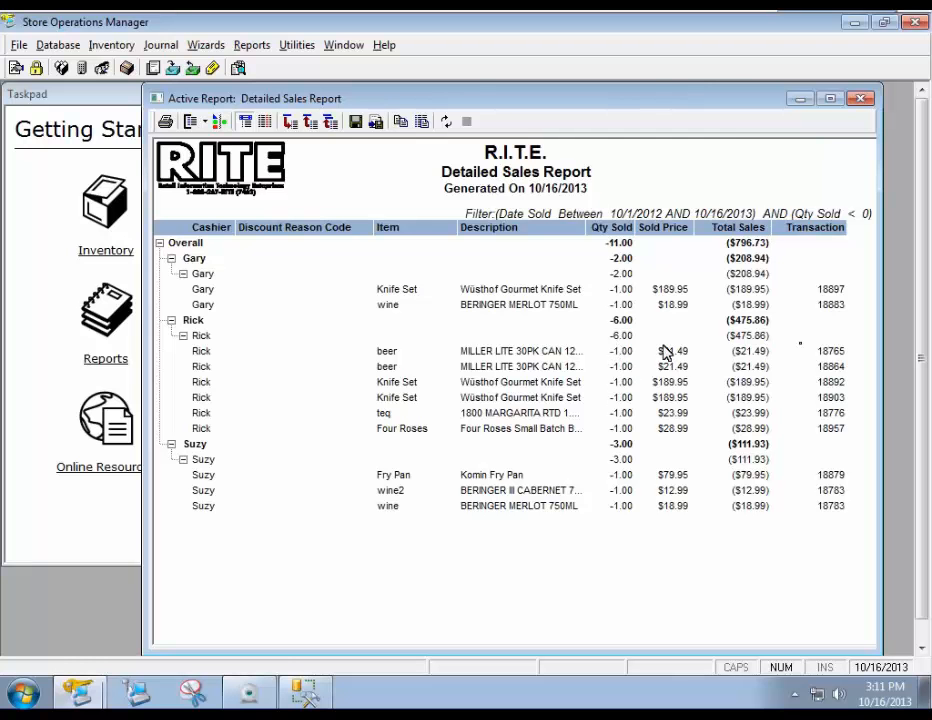
Step: View the sales receipt behind the first returned beer entry, then close it
double_click(819, 352)
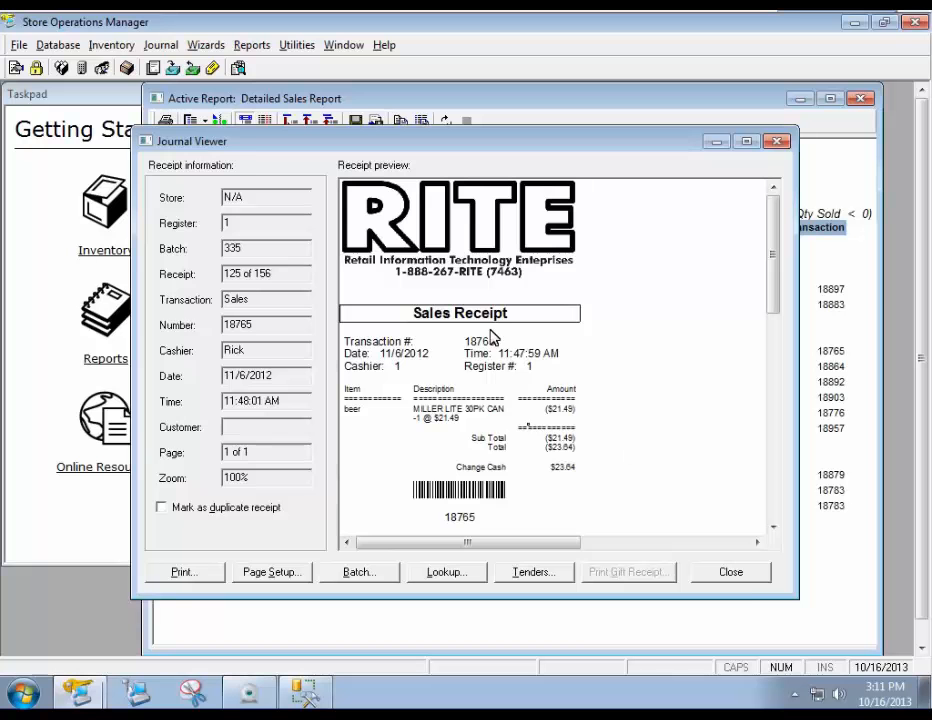
left_click(741, 574)
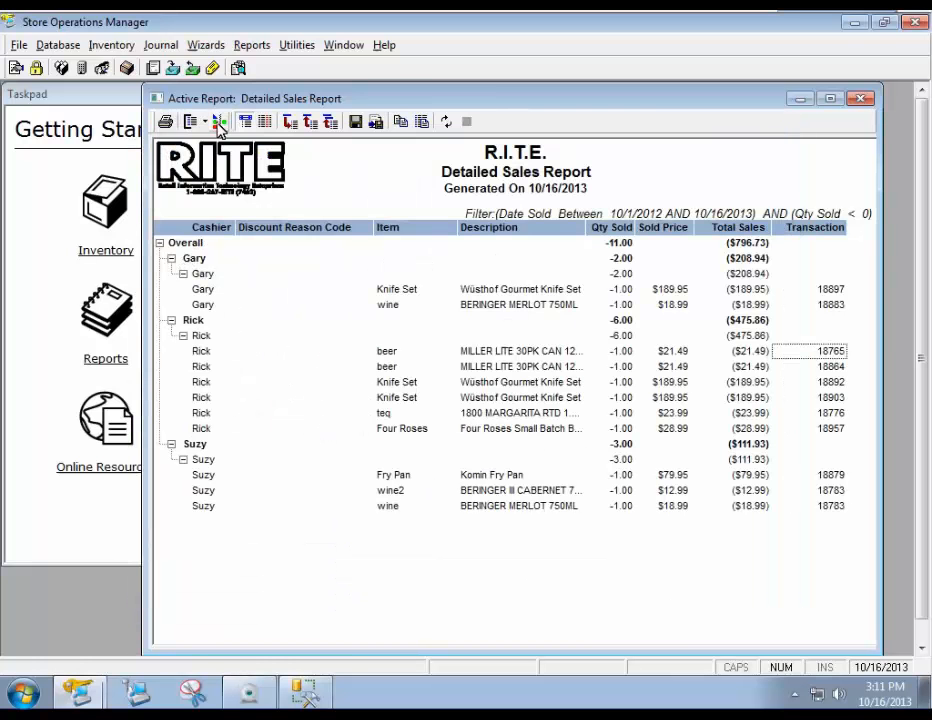
Step: Reopen the report's filter settings and look through the available fields, including Profit and Profit Margin
left_click(219, 121)
left_click_drag(483, 258, 460, 329)
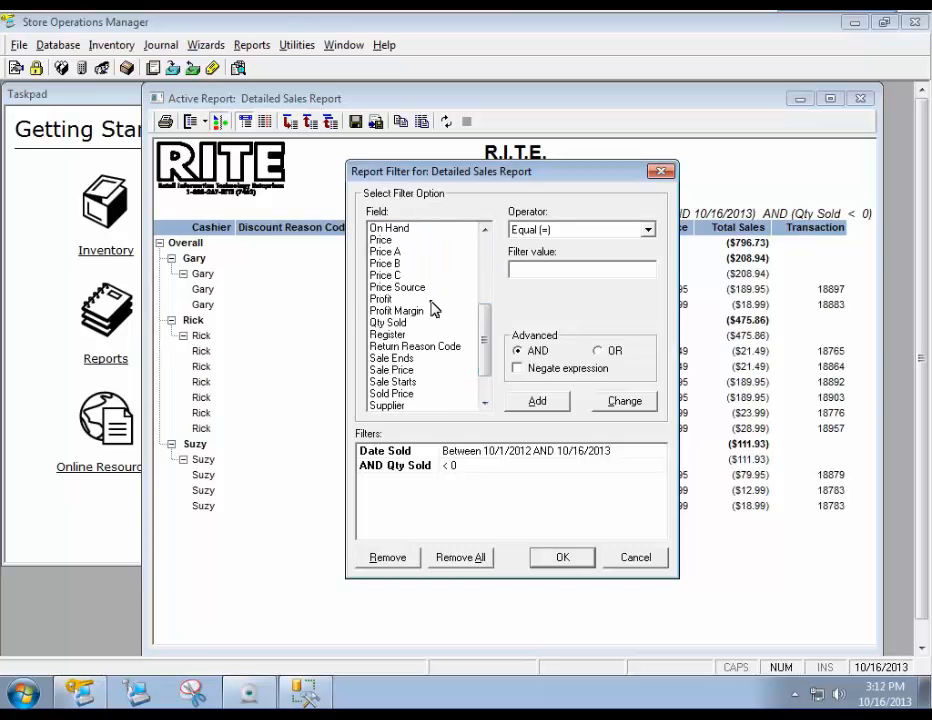
left_click(432, 302)
left_click(440, 311)
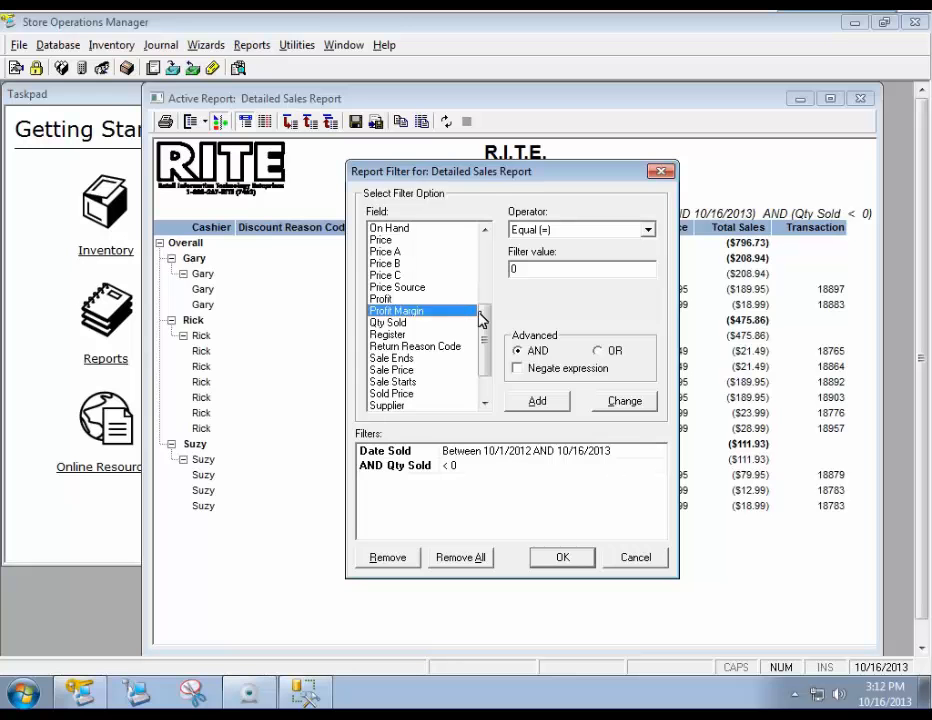
left_click_drag(483, 322, 483, 350)
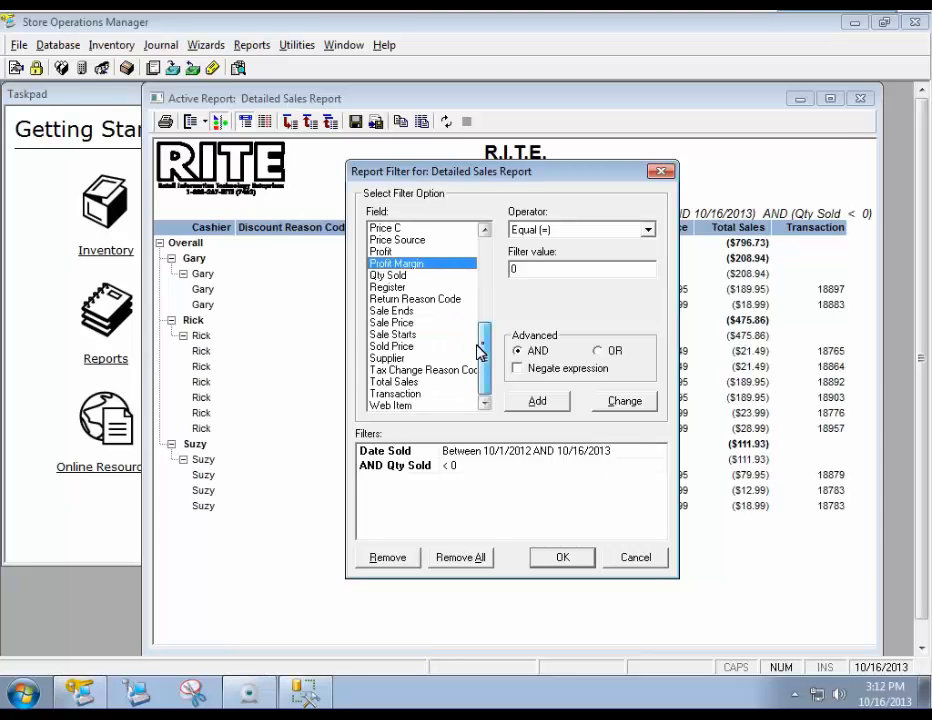